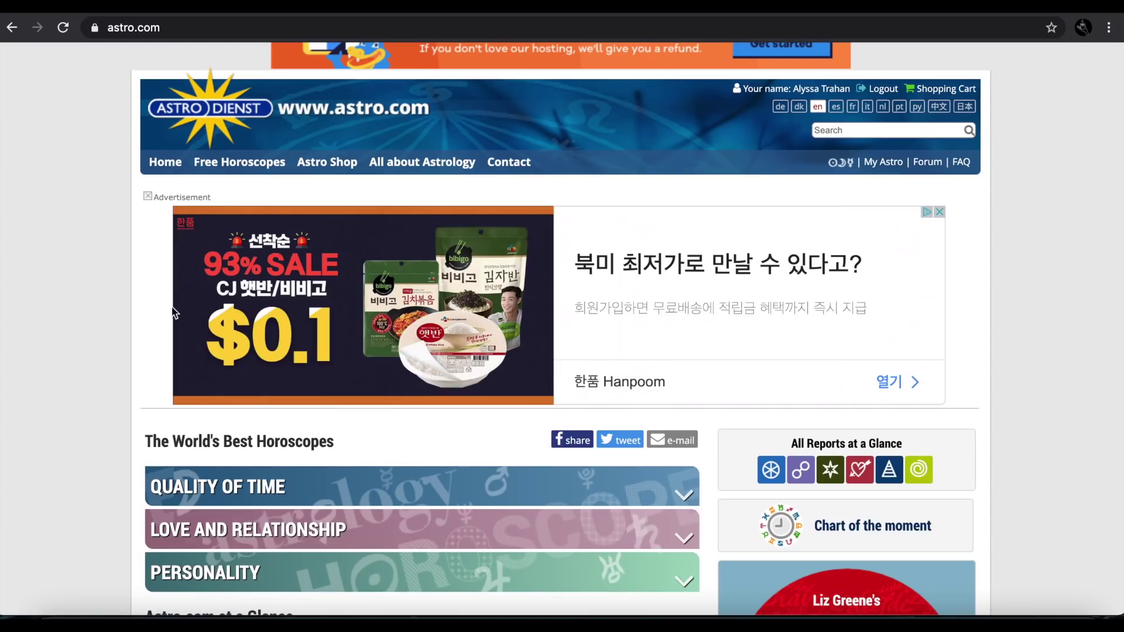
Open the Personal Daily Horoscope and read its interpretation, highlighting the Venus trine Mercury transit it is based on
mouse_move(239, 162)
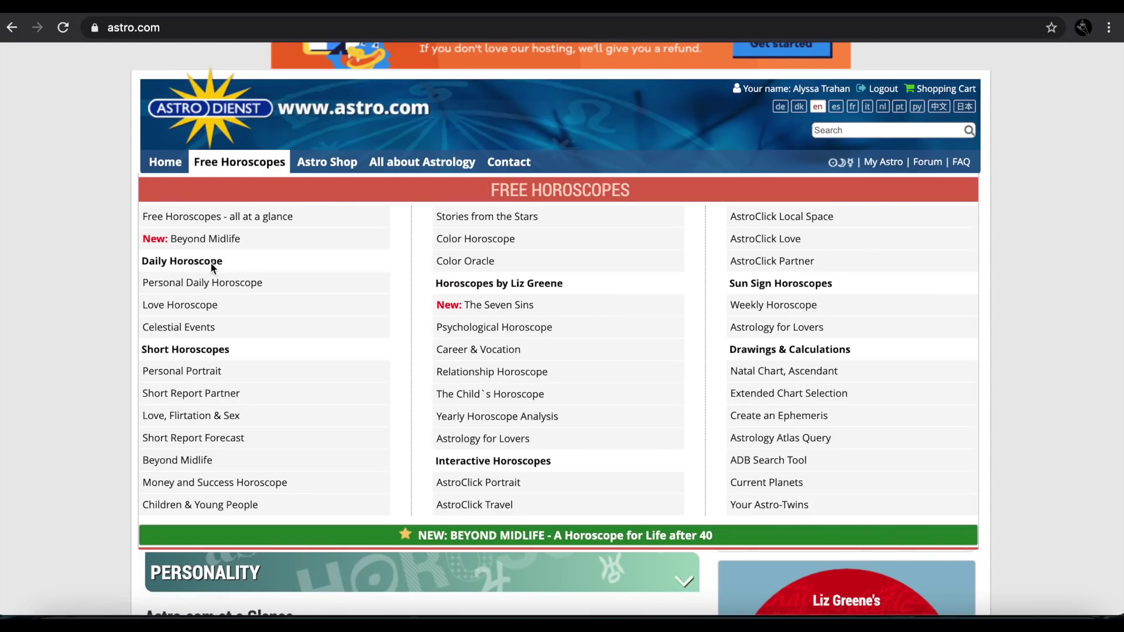
click(195, 292)
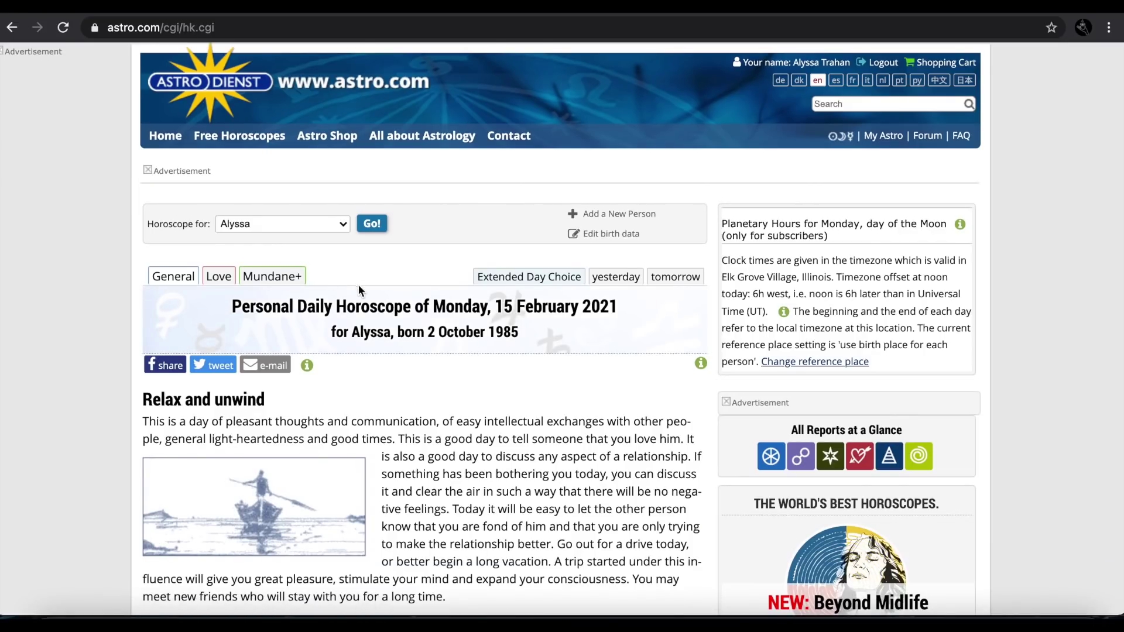
scroll(359, 286, down, 3)
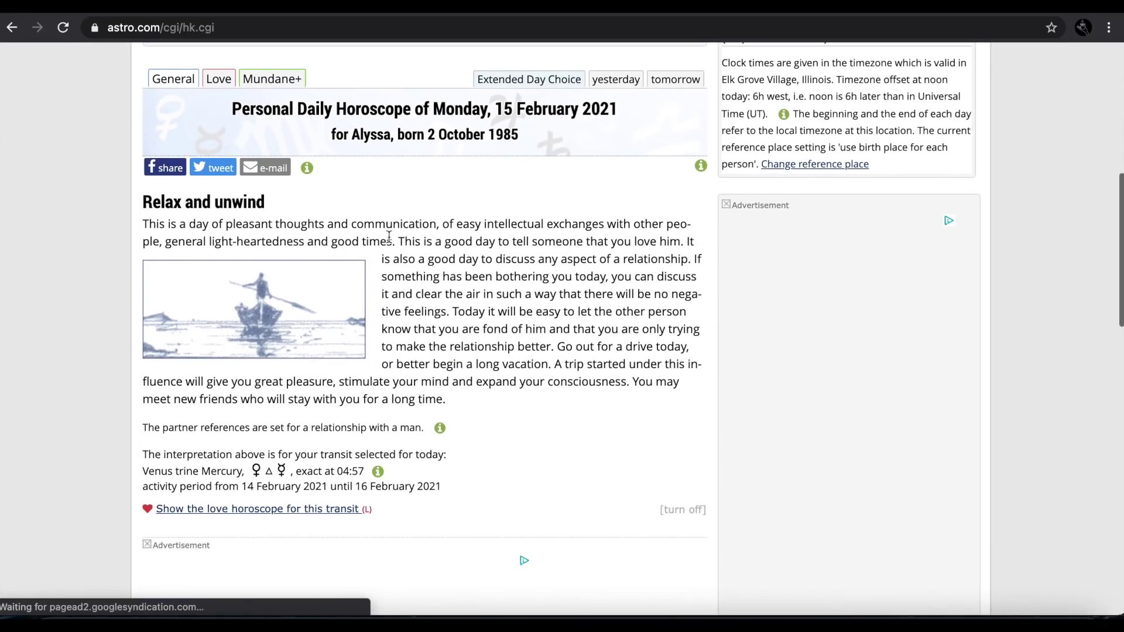
scroll(393, 252, down, 1)
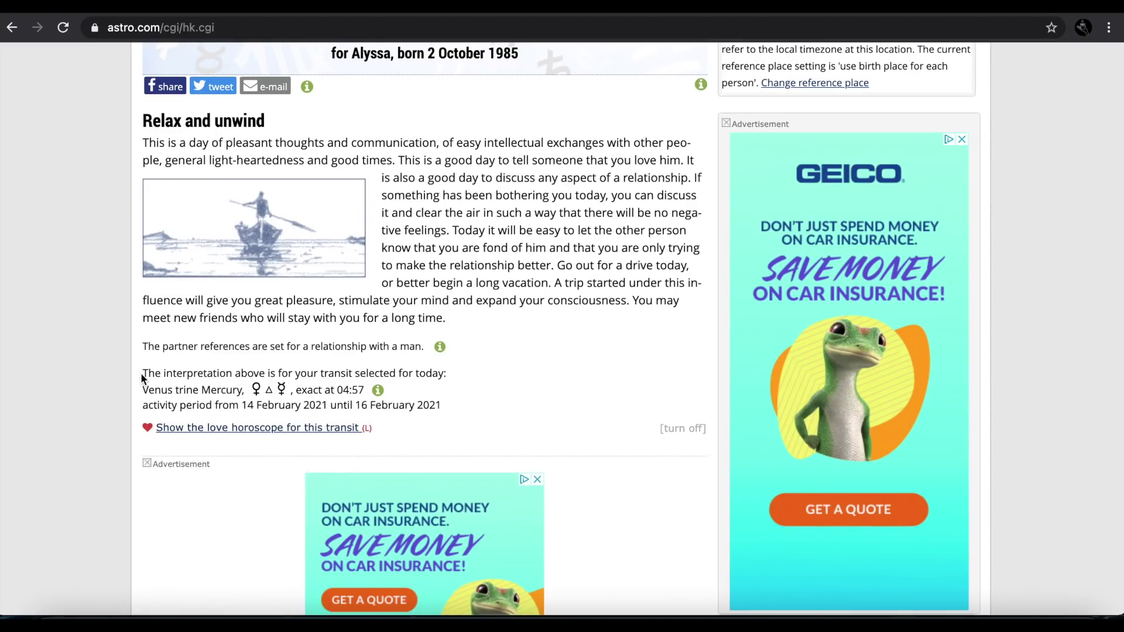
drag(235, 373, 332, 391)
click(160, 391)
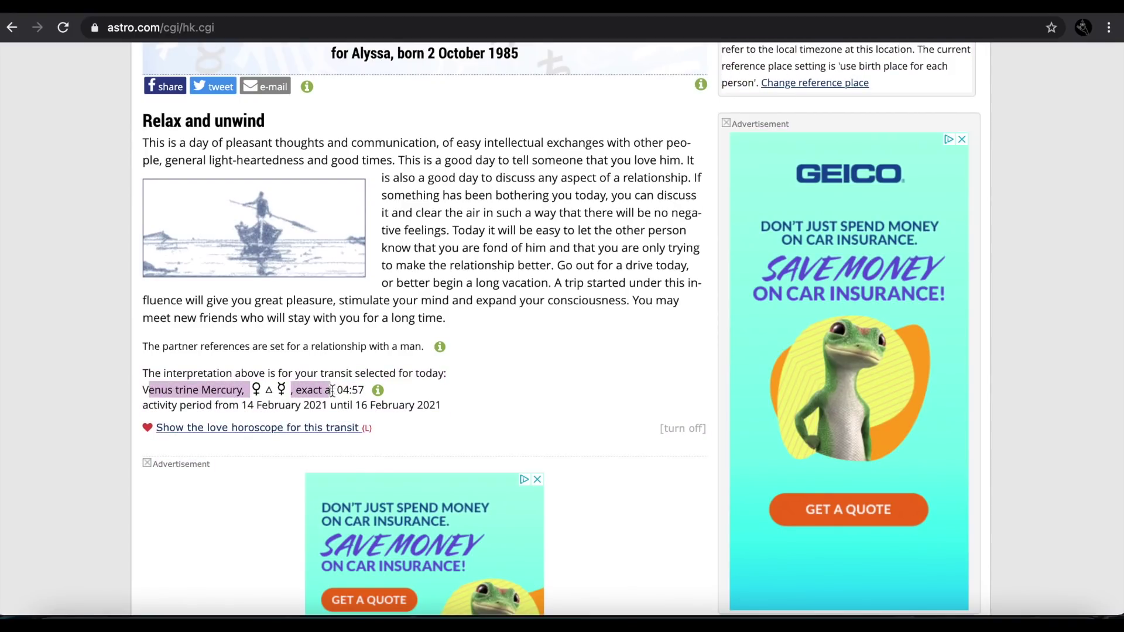
drag(205, 110, 498, 199)
Review the day's other transits and important long-term influences, and check the activity period of Moon opposition Mercury
scroll(497, 199, down, 5)
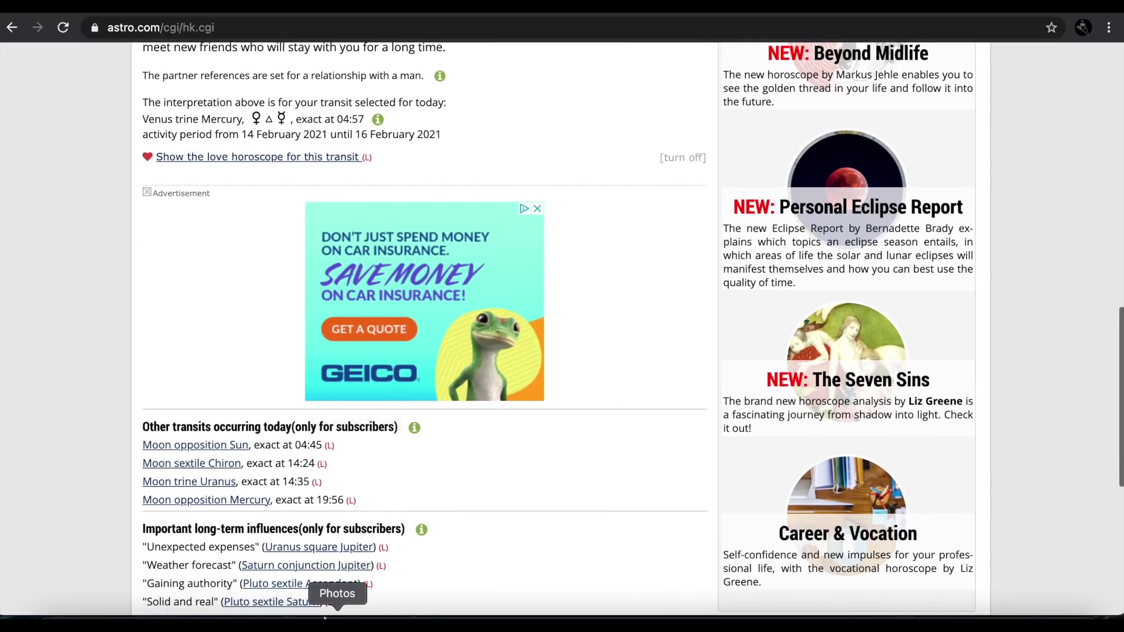
scroll(358, 402, down, 3)
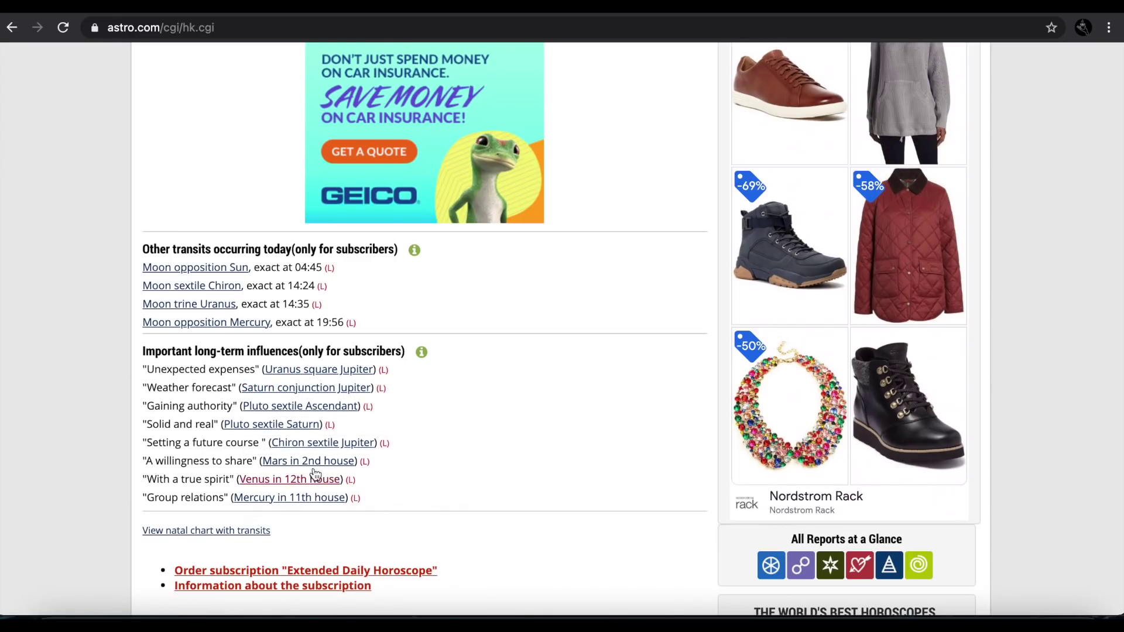
mouse_move(174, 327)
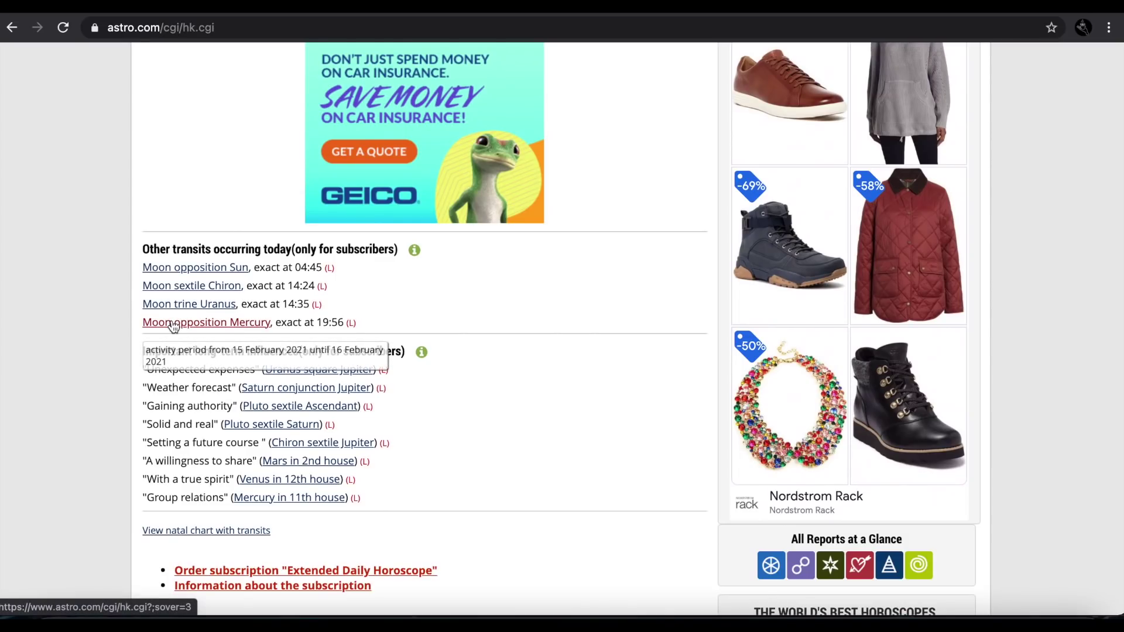
Open the Love Horoscope from the free horoscopes and look over its preview text and subscription offer
scroll(174, 326, up, 10)
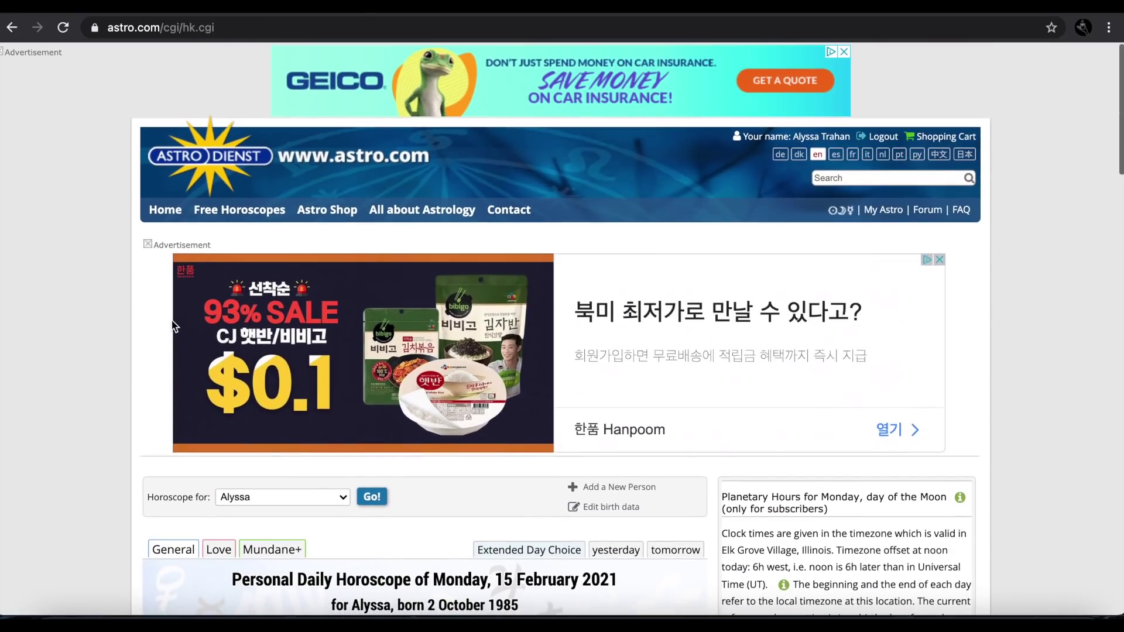
mouse_move(236, 167)
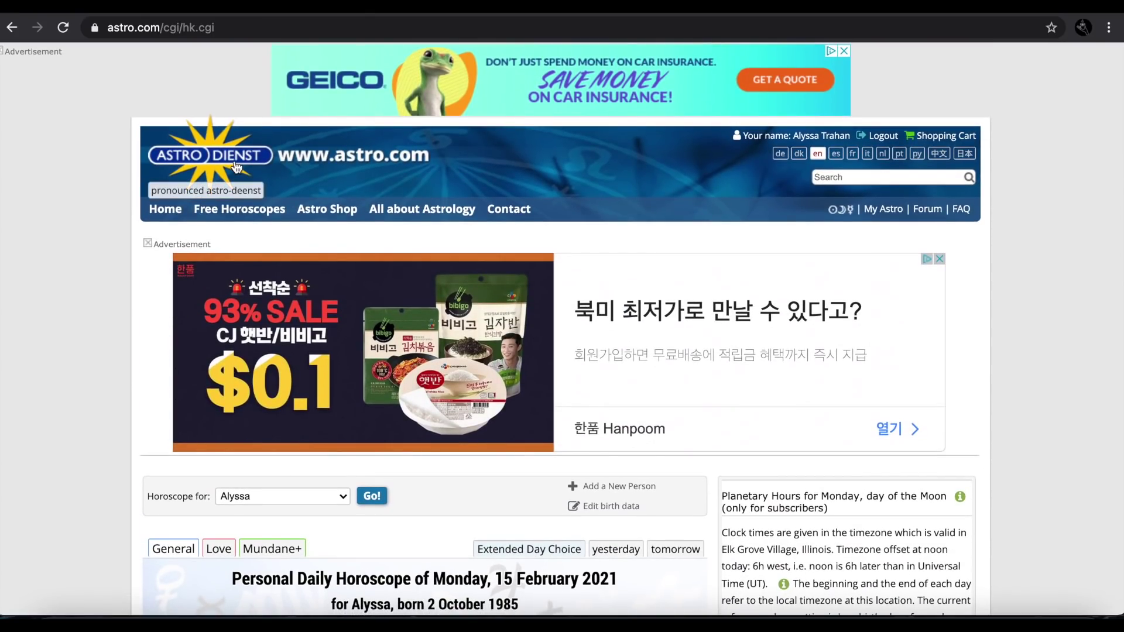
mouse_move(231, 216)
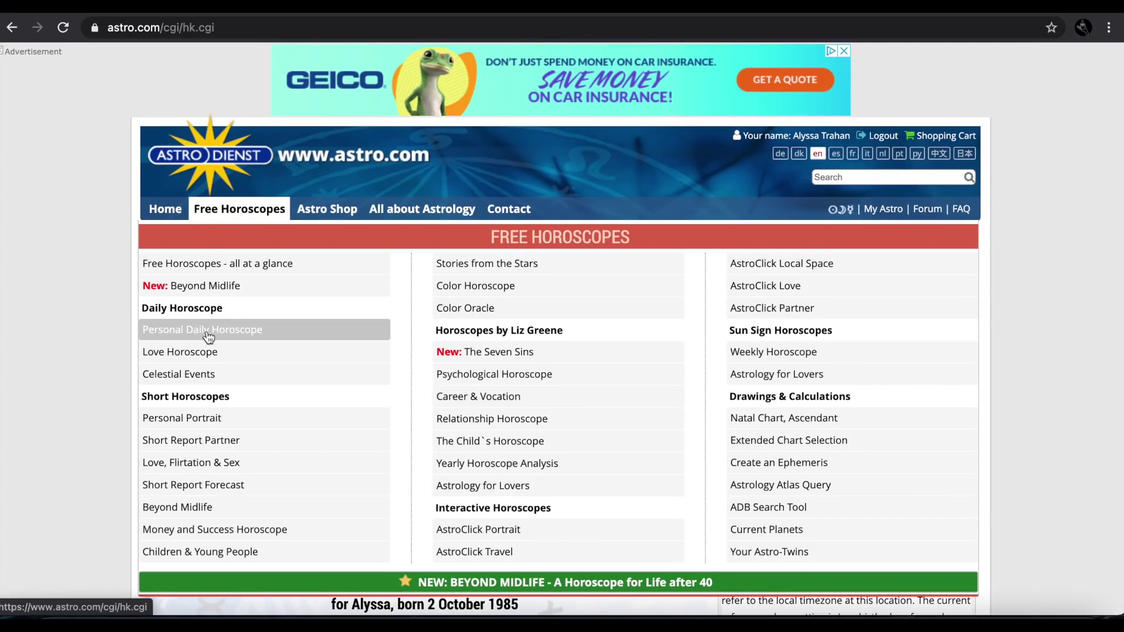
click(217, 356)
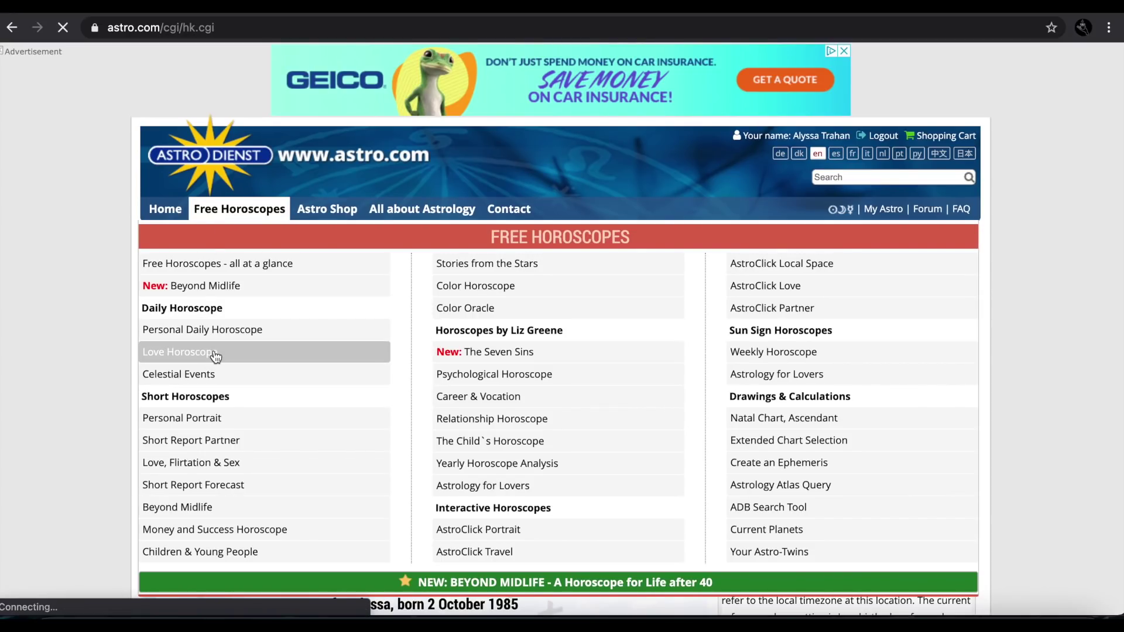
scroll(296, 251, down, 5)
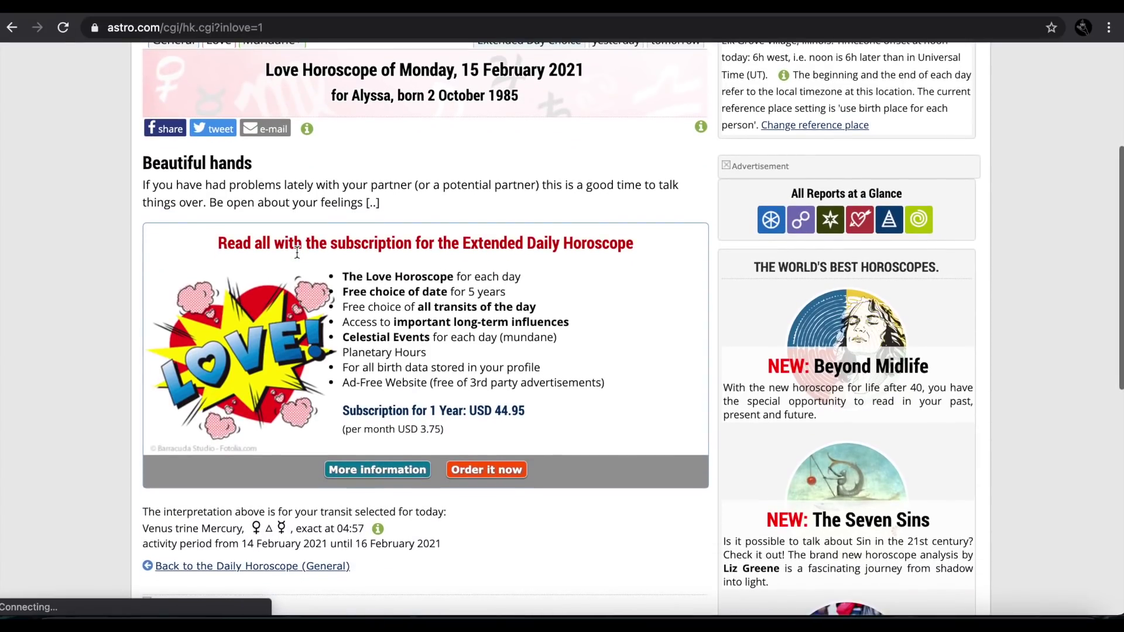
Open the Personal Portrait short report and read through its sections, planetary positions and house positions
scroll(263, 175, up, 5)
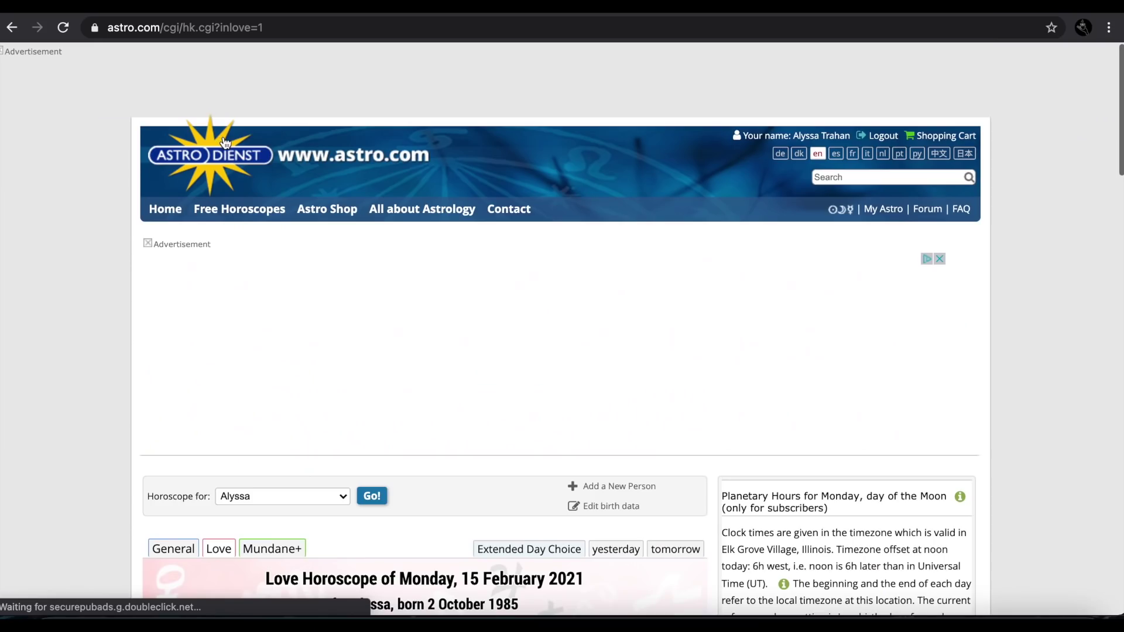
mouse_move(224, 215)
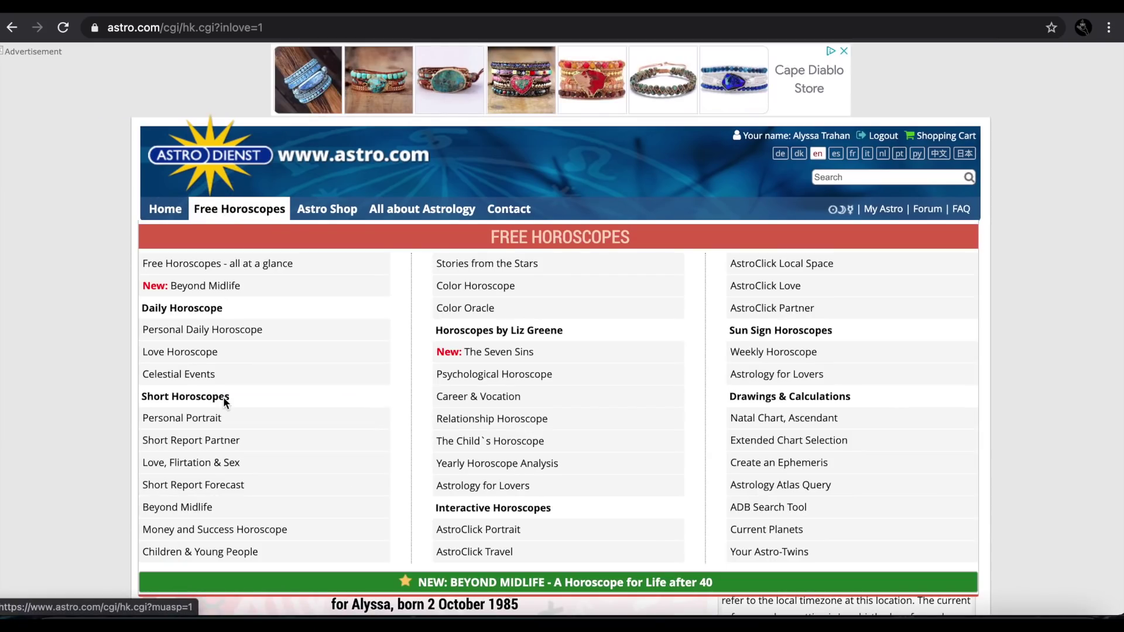
scroll(223, 396, down, 2)
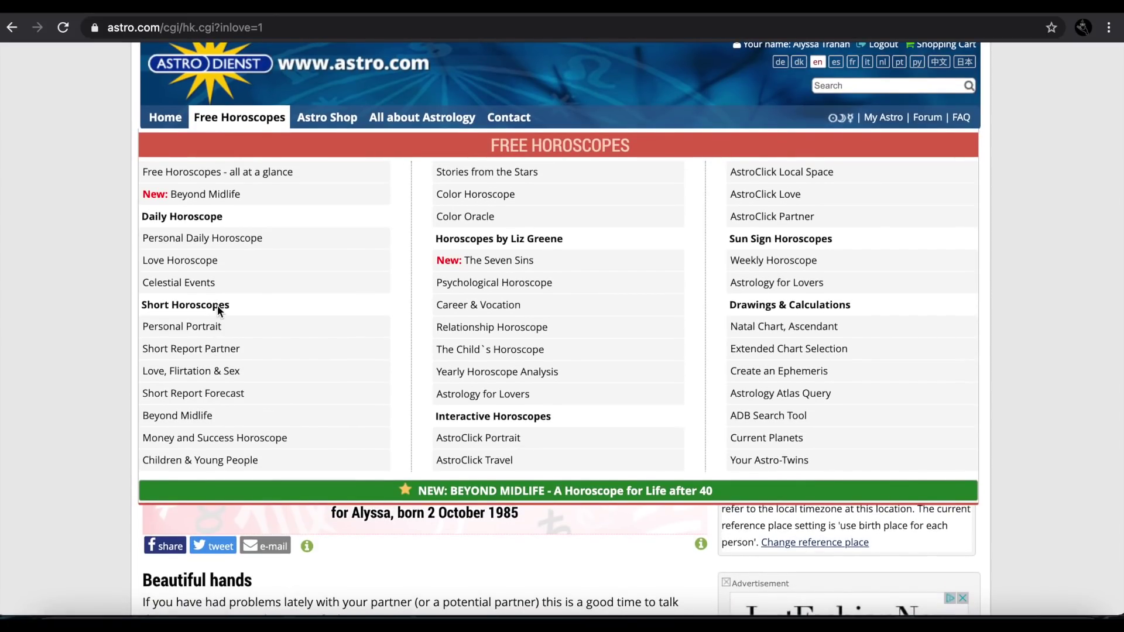
click(212, 329)
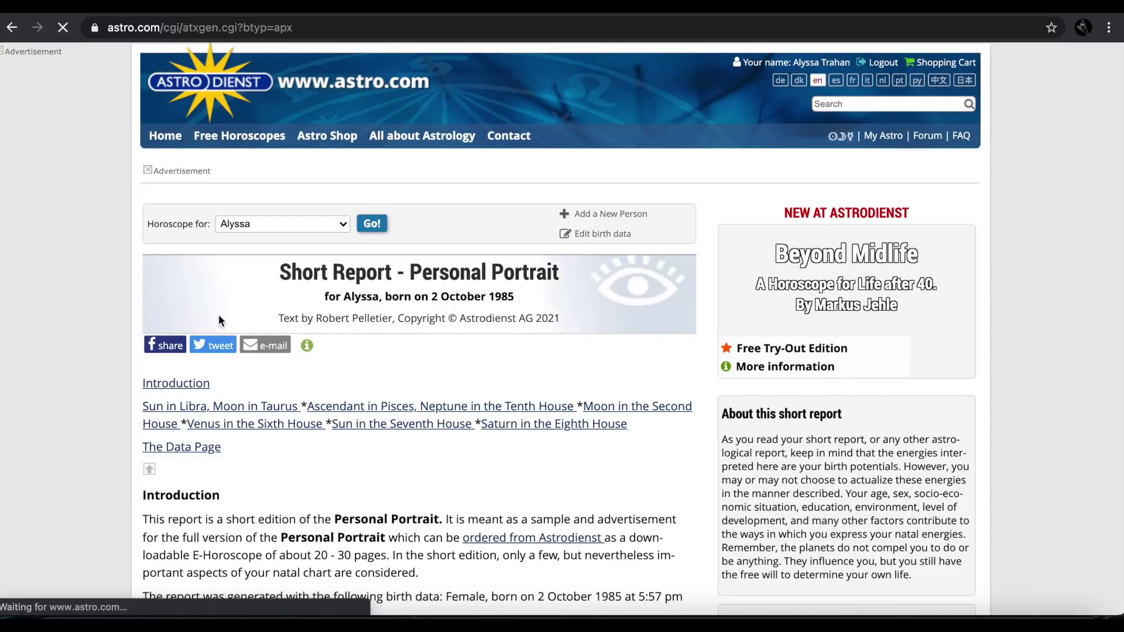
scroll(393, 381, down, 3)
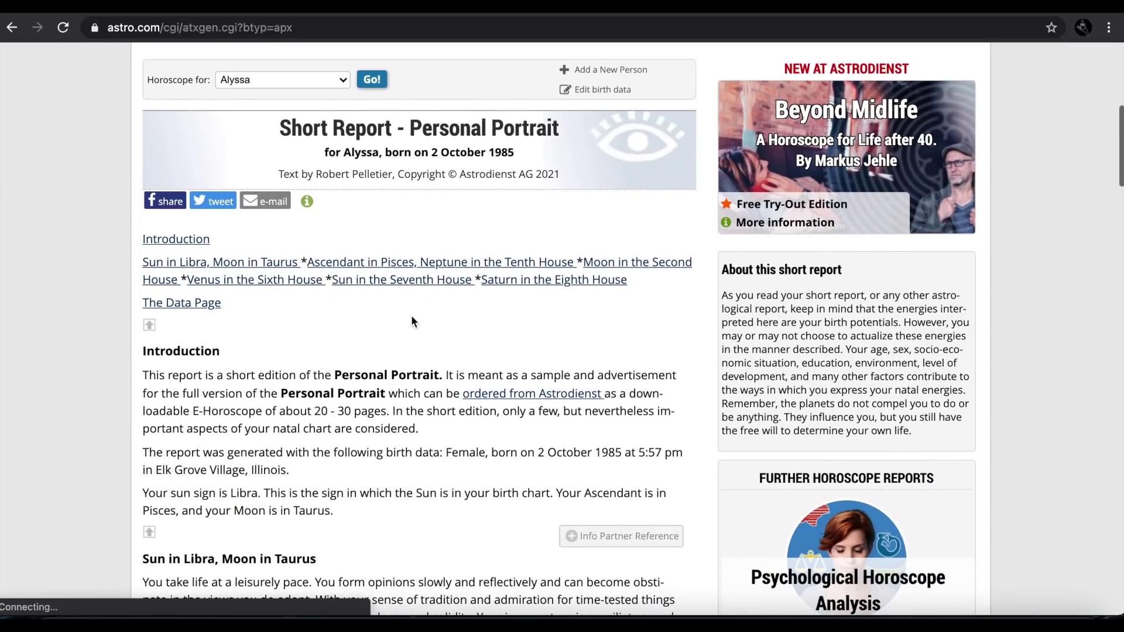
scroll(410, 328, down, 5)
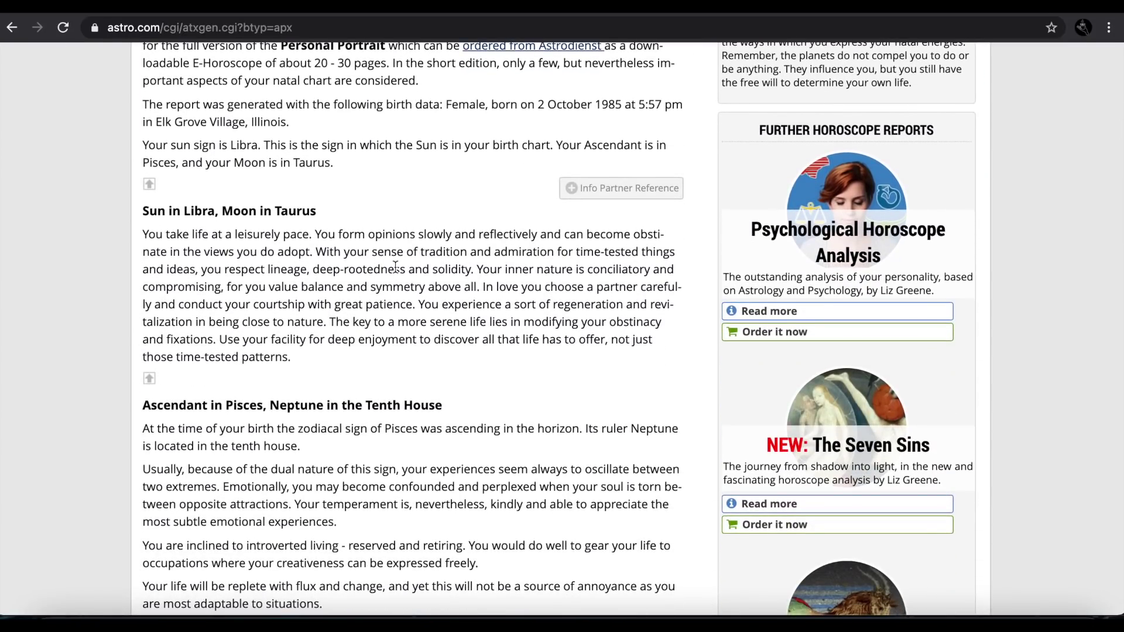
scroll(396, 266, down, 10)
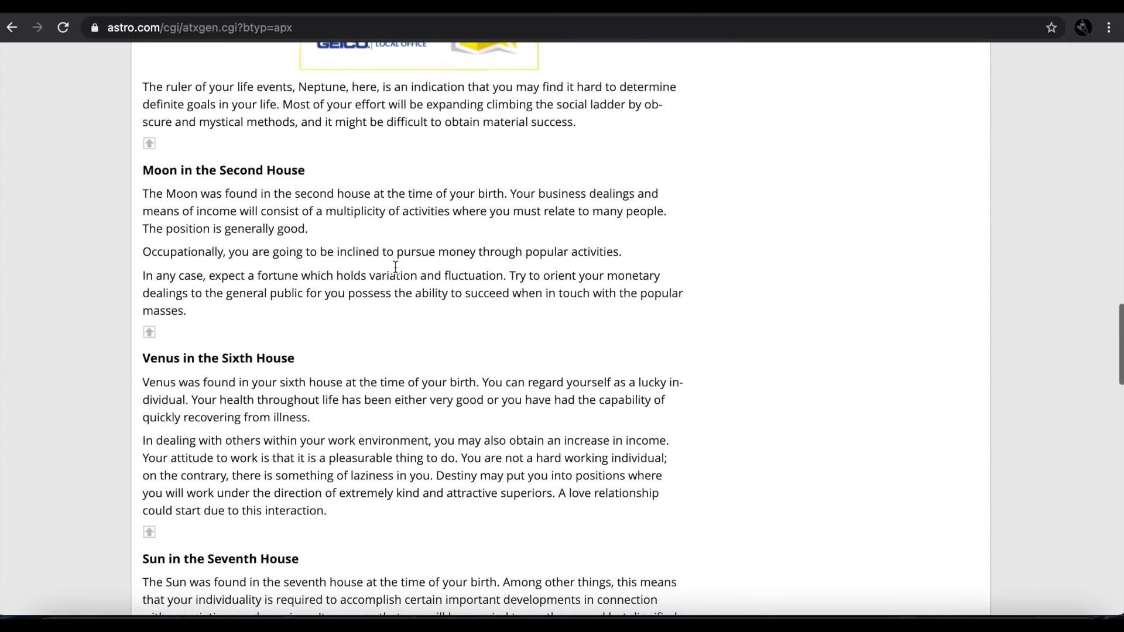
scroll(395, 266, down, 10)
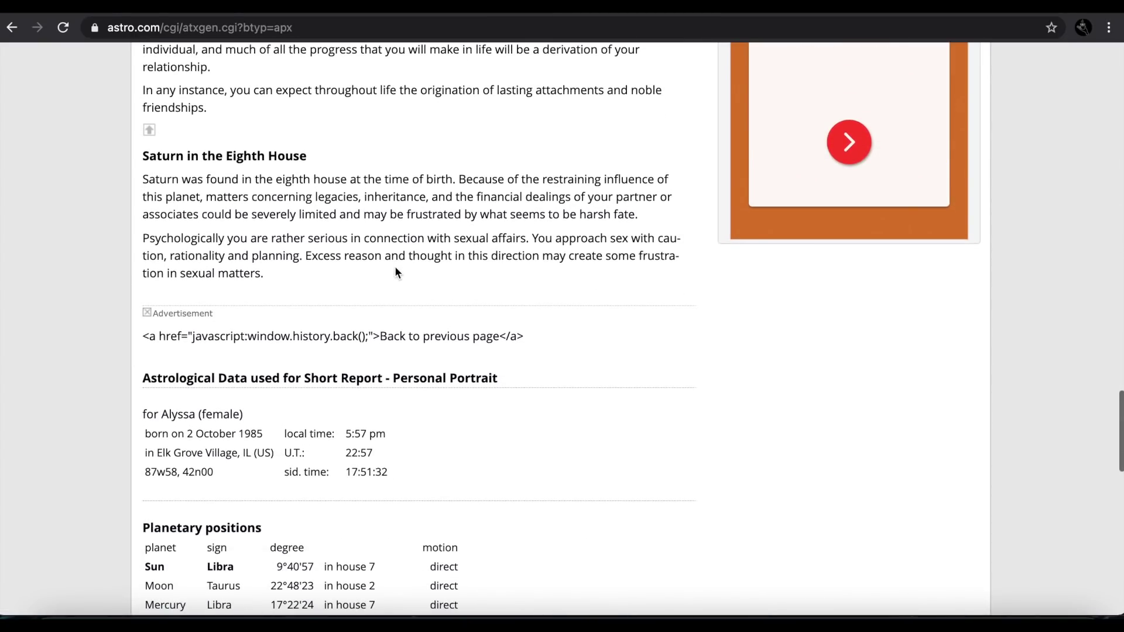
scroll(396, 272, down, 8)
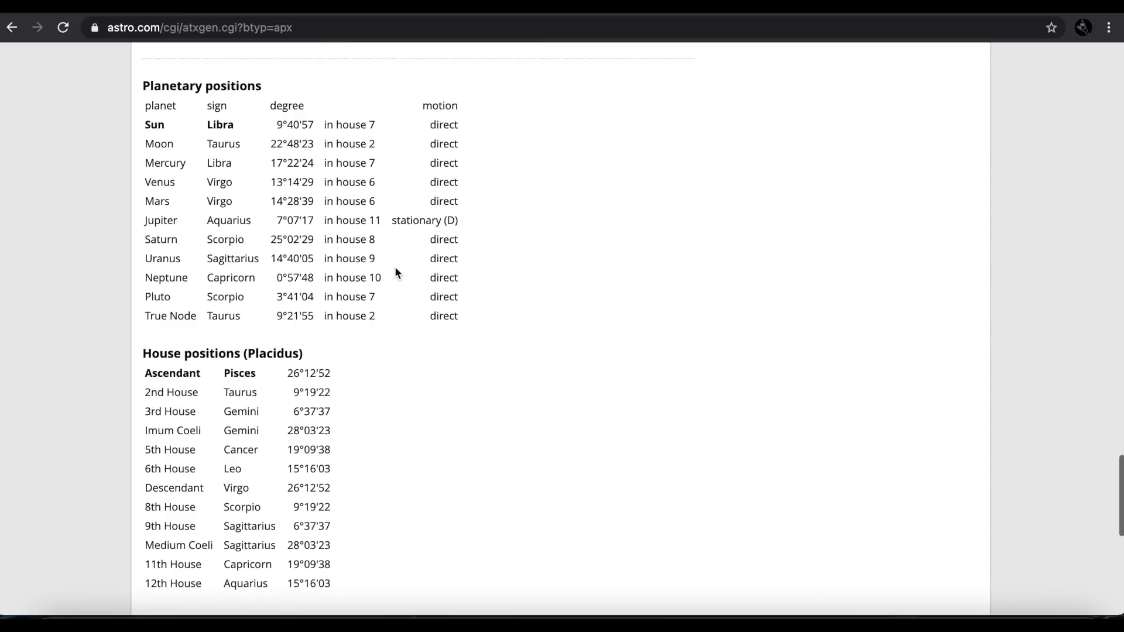
scroll(393, 272, down, 8)
scroll(391, 299, up, 20)
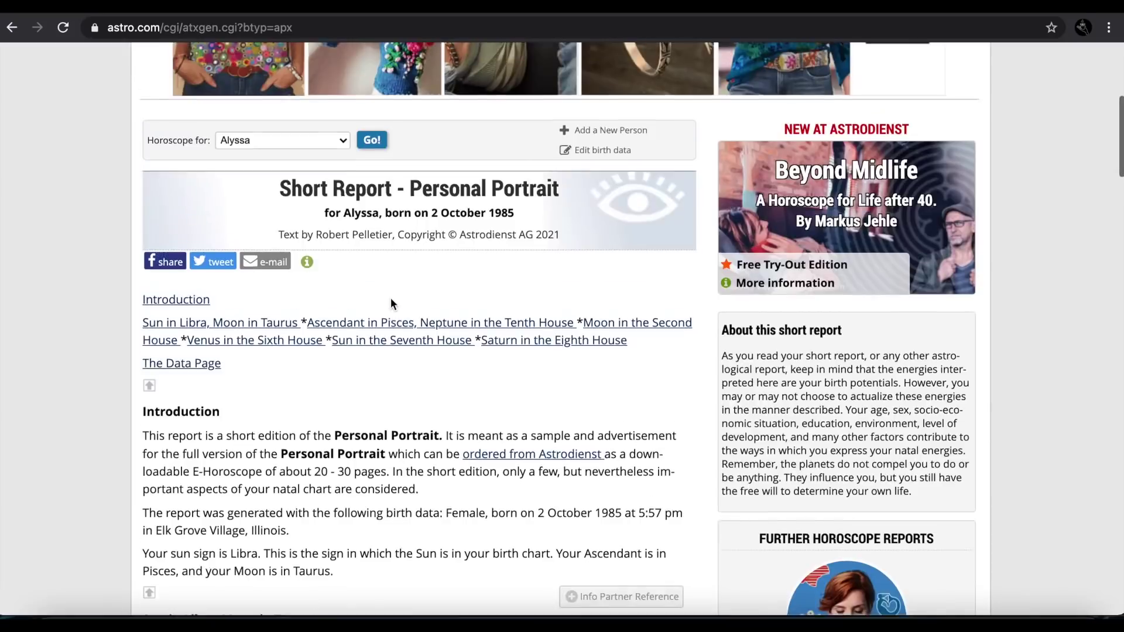
Check the list of saved people for the Personal Portrait report, keeping the current person selected
scroll(391, 297, up, 6)
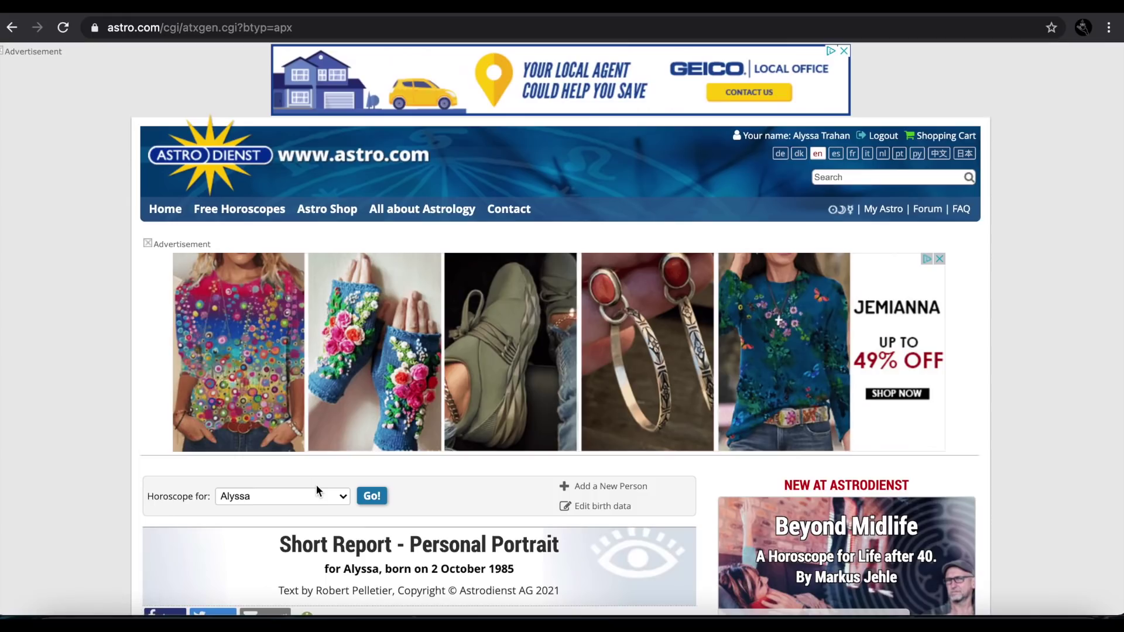
click(313, 494)
scroll(312, 488, down, 3)
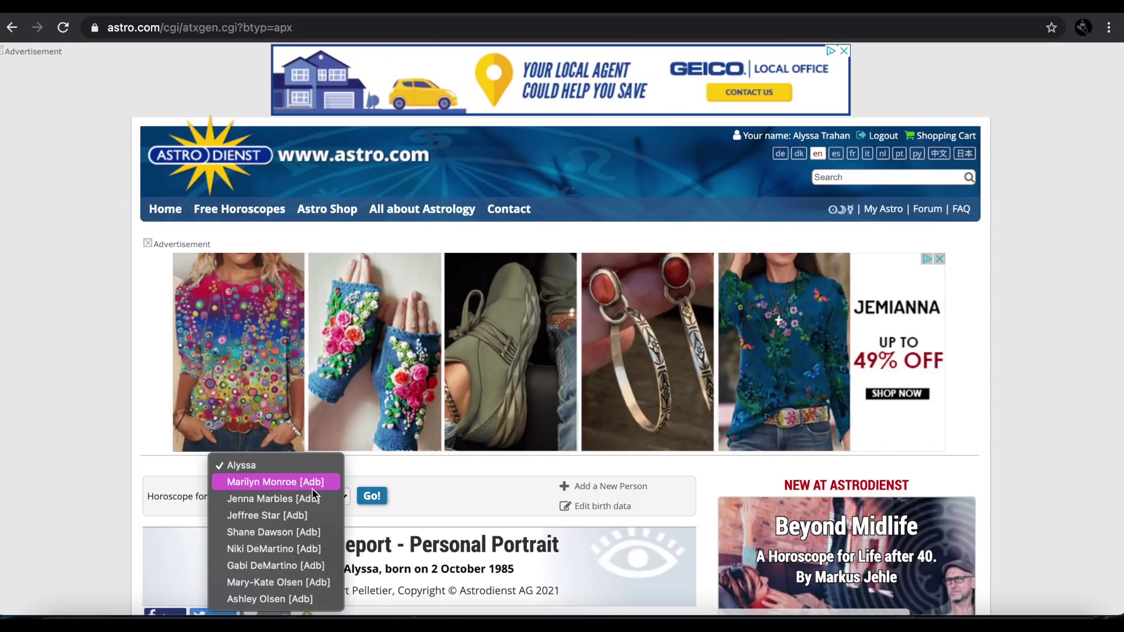
click(97, 453)
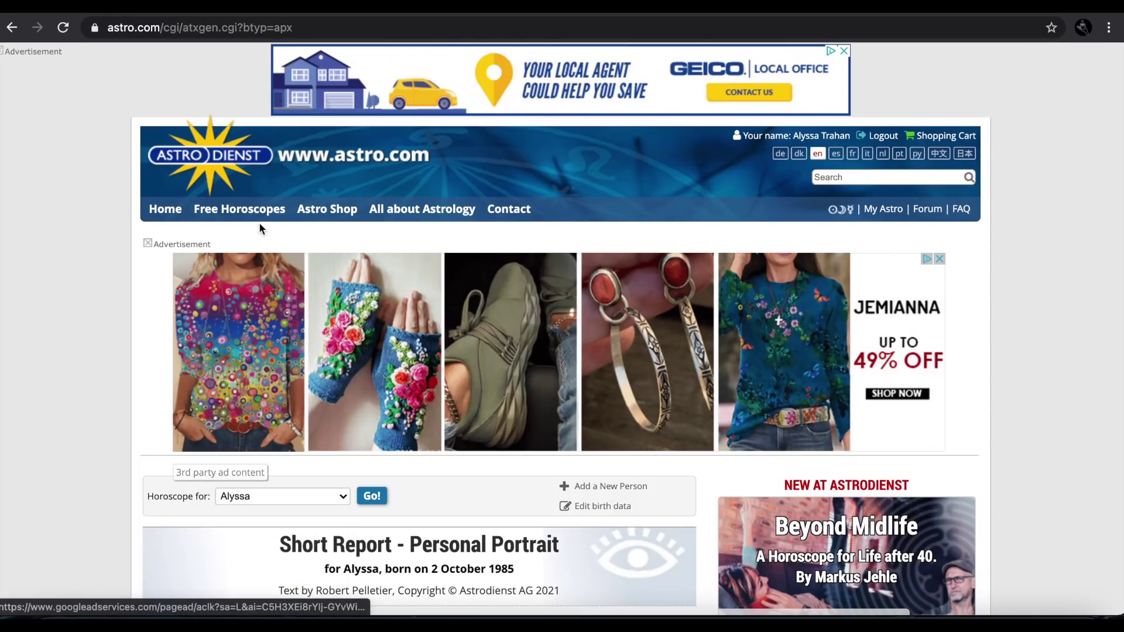
Open the Short Report Partner horoscope and generate it with Marilyn Monroe as the partner
mouse_move(258, 208)
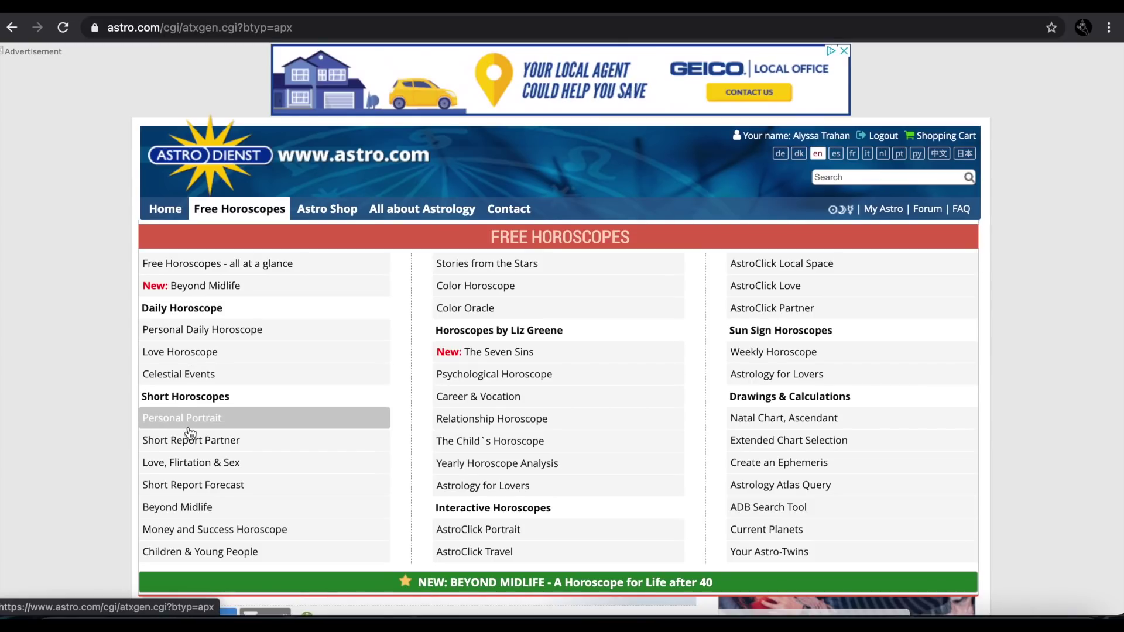
click(199, 443)
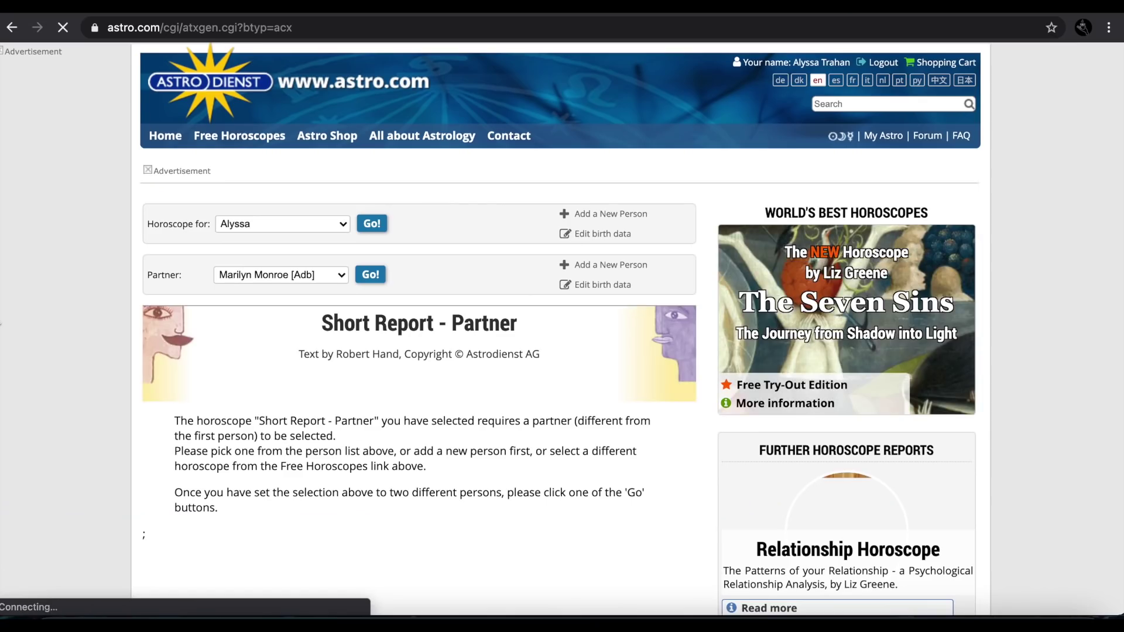
scroll(279, 288, down, 3)
scroll(278, 284, up, 1)
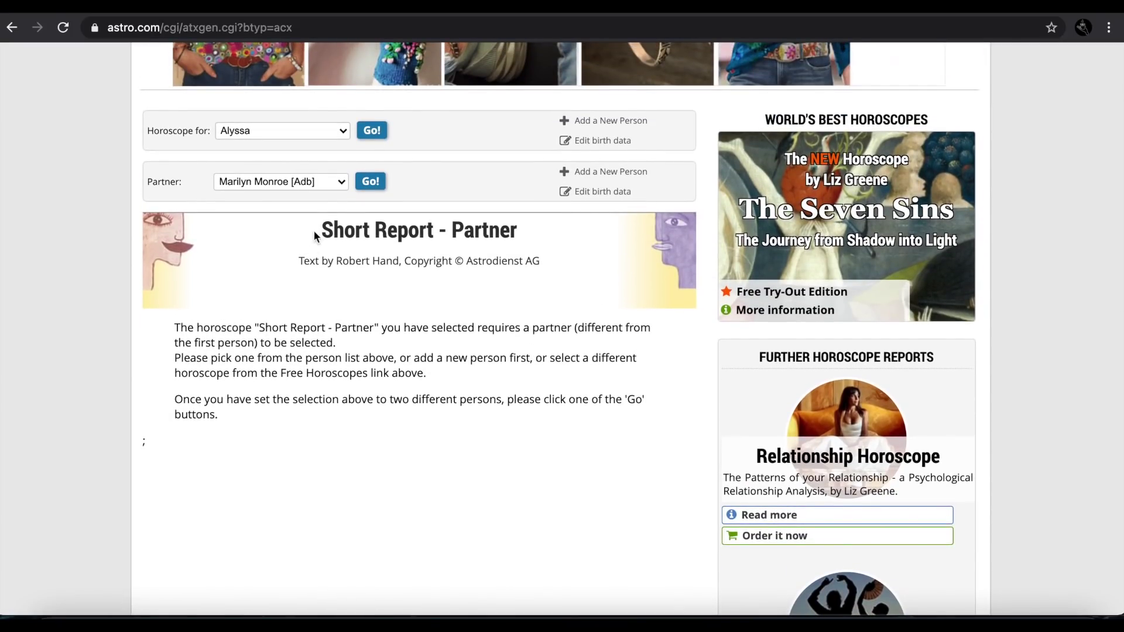
click(369, 182)
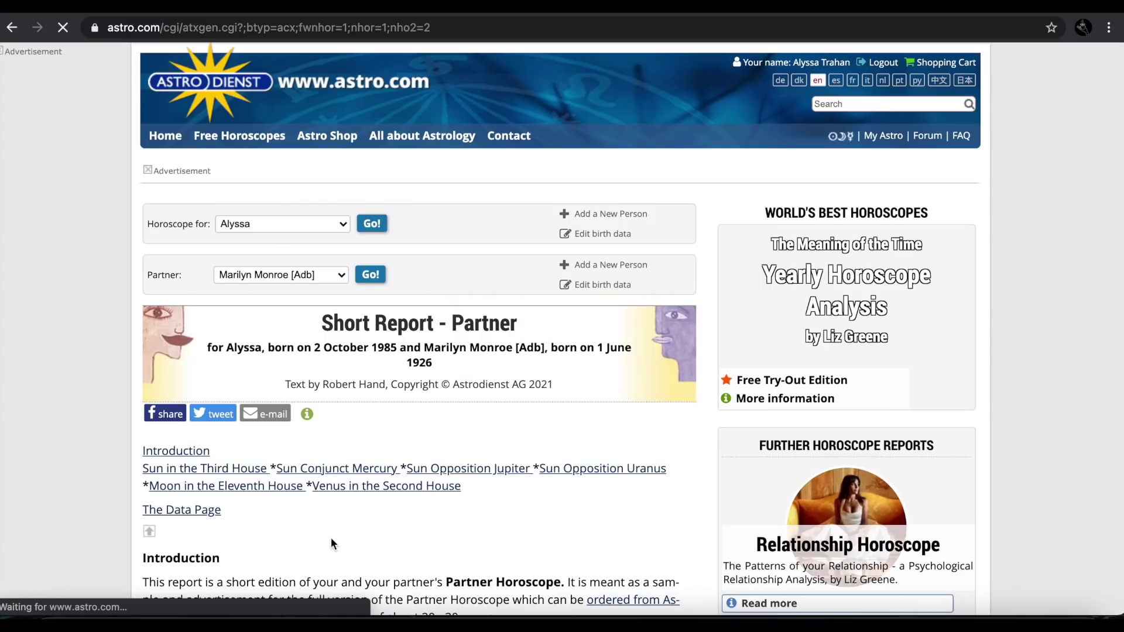
Read through the partner report's sections, from Sun in the Third House past Moon in the Eleventh House
scroll(337, 339, down, 5)
click(332, 203)
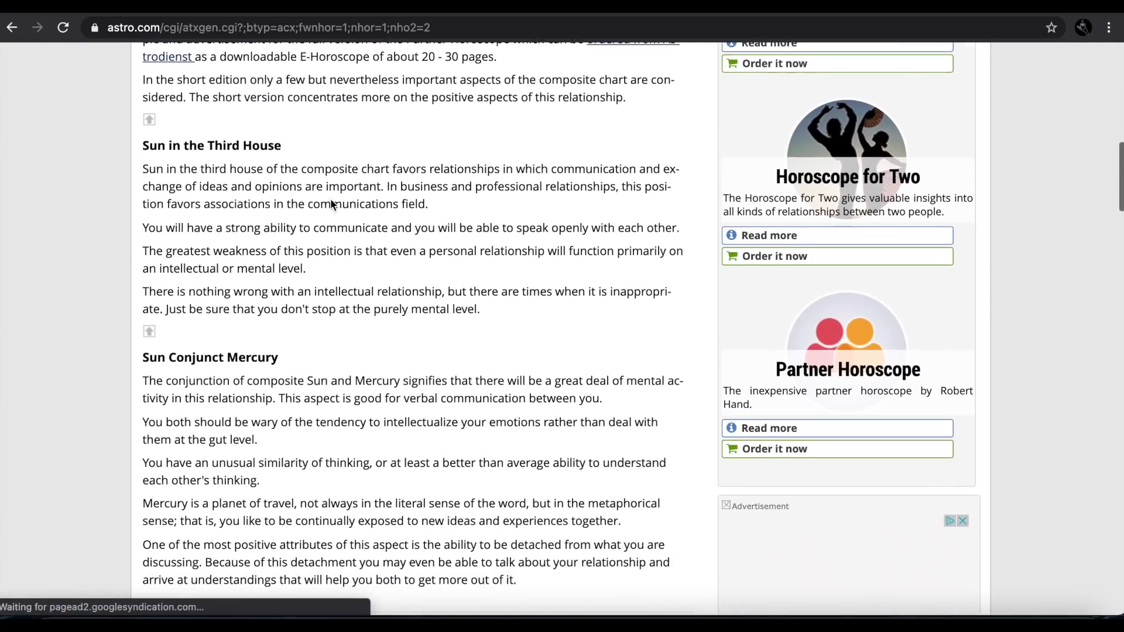
scroll(328, 210, down, 3)
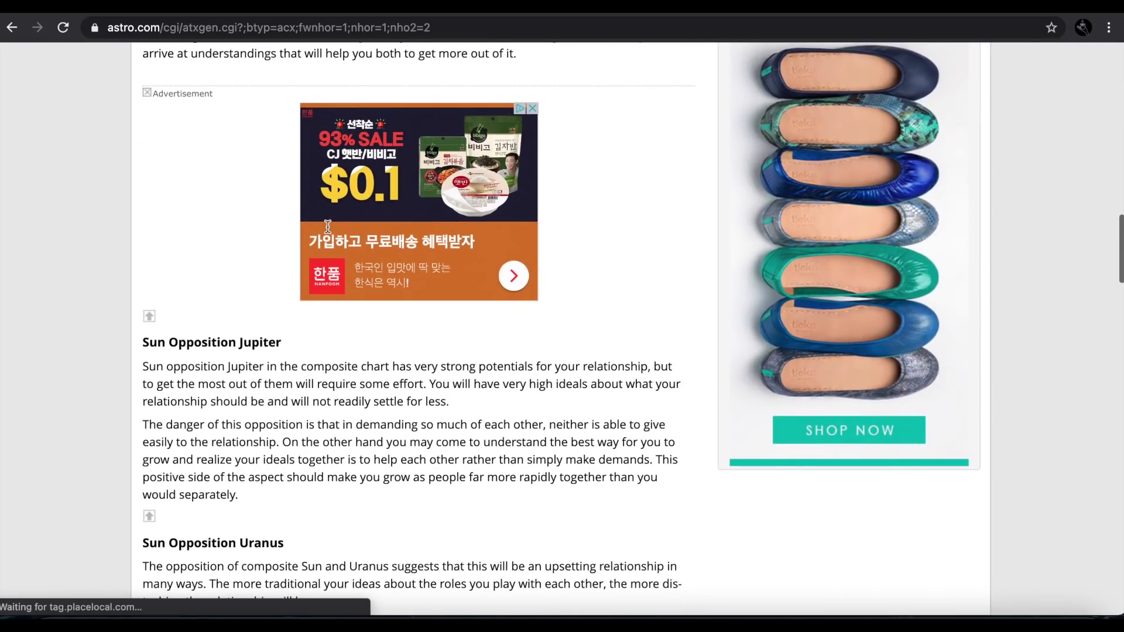
scroll(328, 226, down, 4)
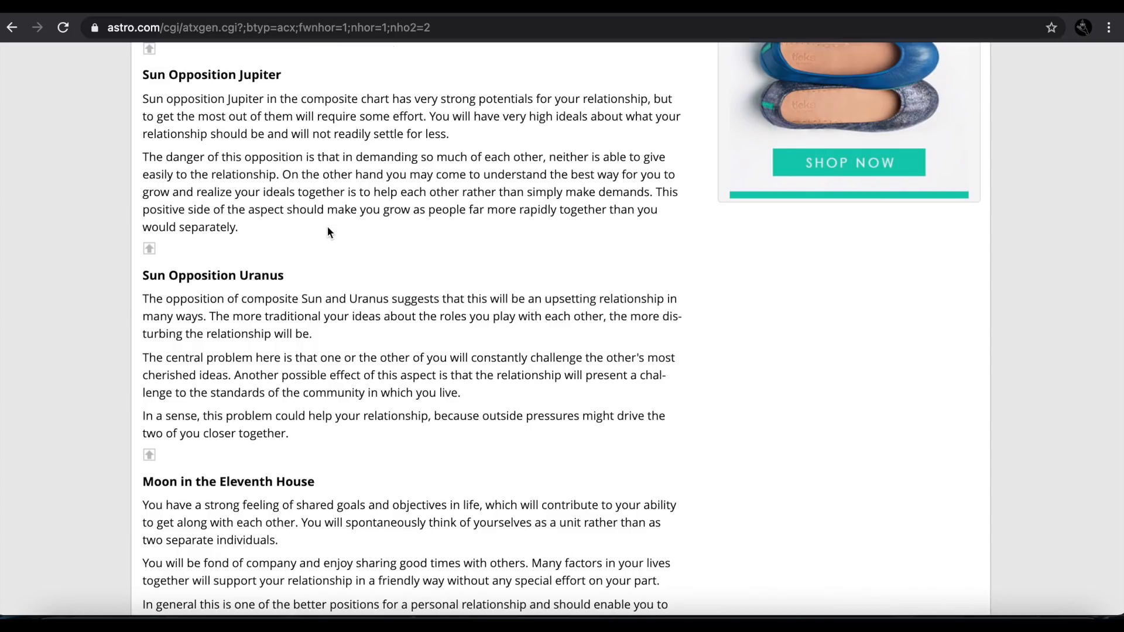
scroll(328, 227, down, 6)
Open the AstroClick Travel horoscope and look over its scalable world map of planetary lines
scroll(327, 233, up, 15)
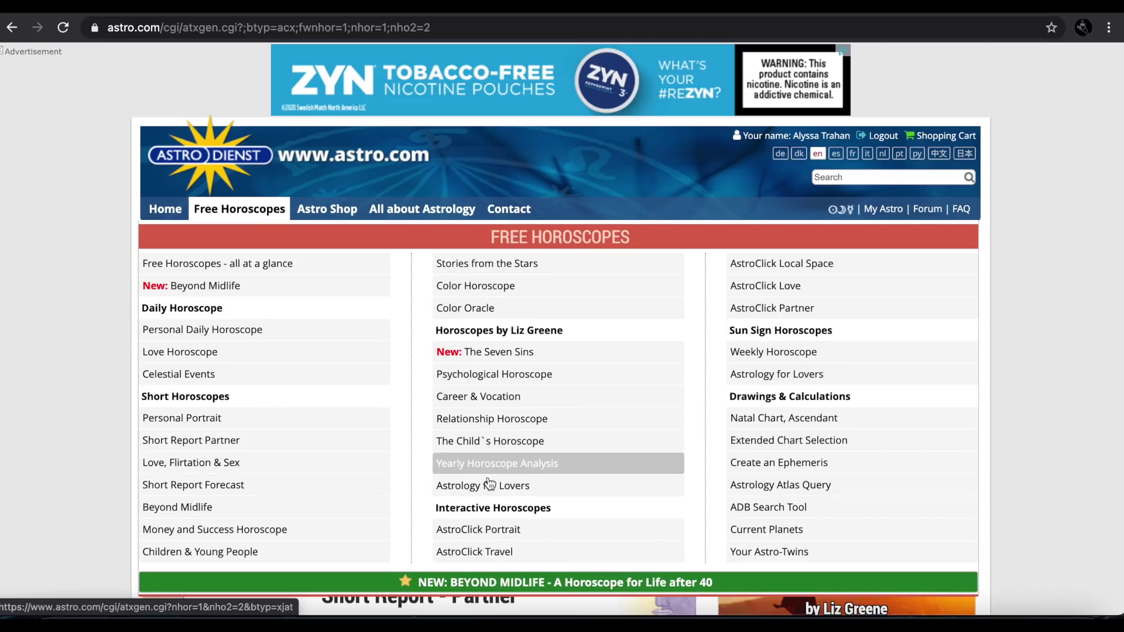
scroll(571, 514, down, 1)
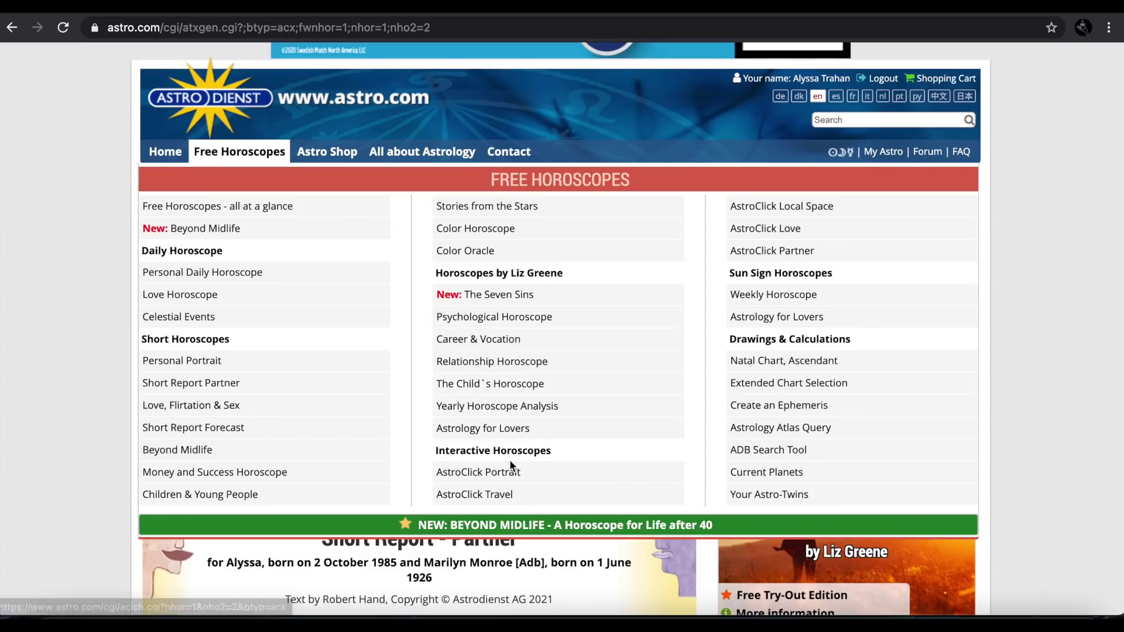
click(477, 495)
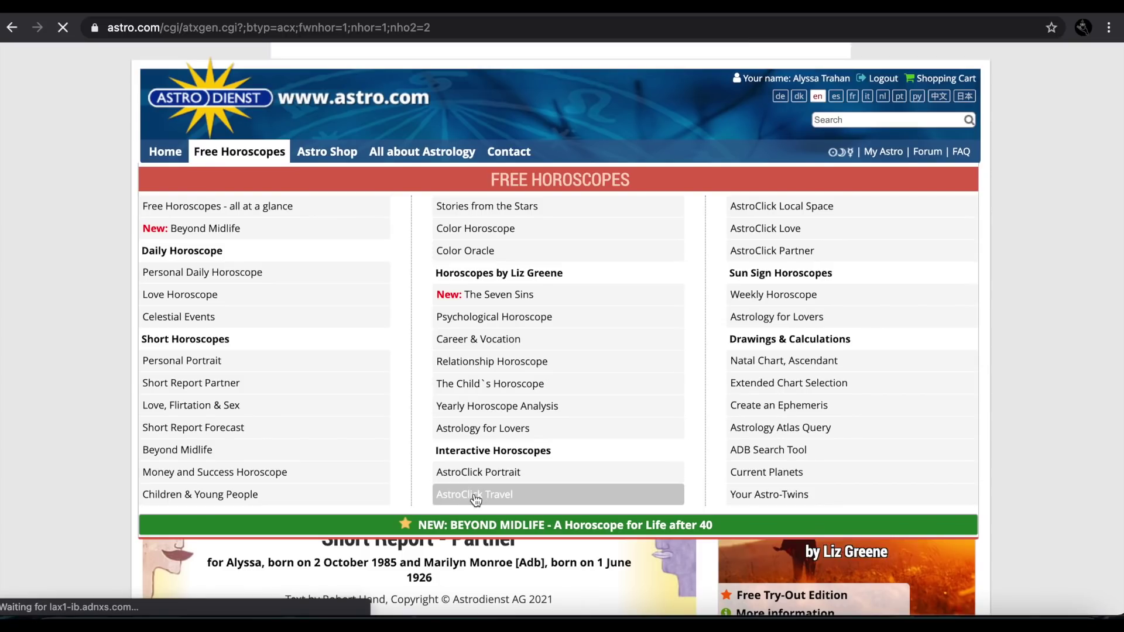
scroll(443, 285, down, 5)
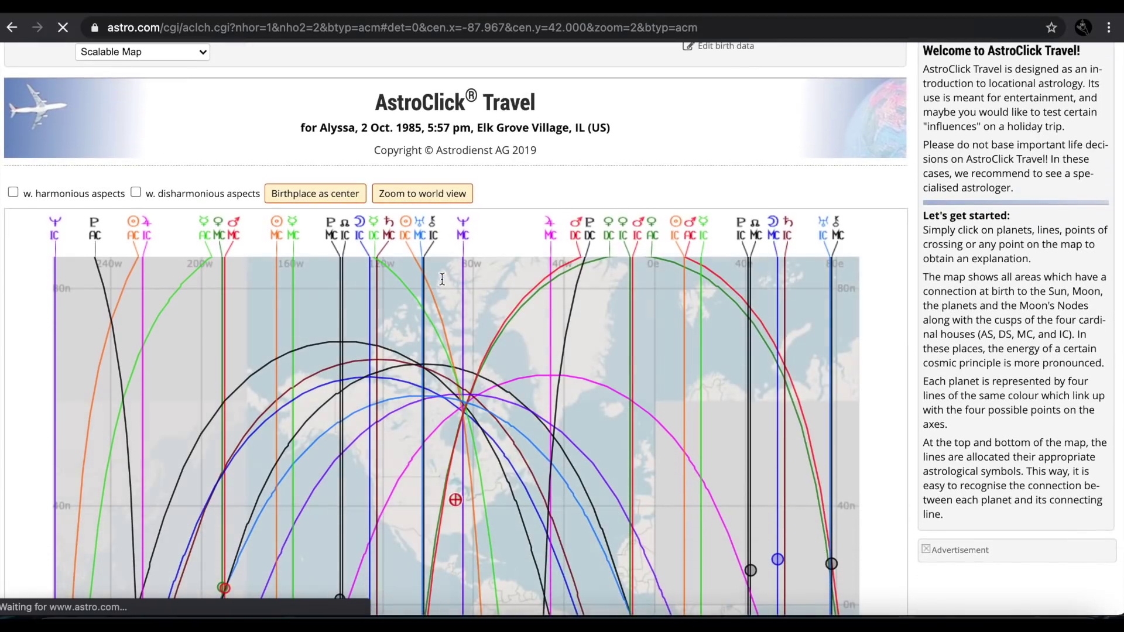
scroll(443, 286, down, 1)
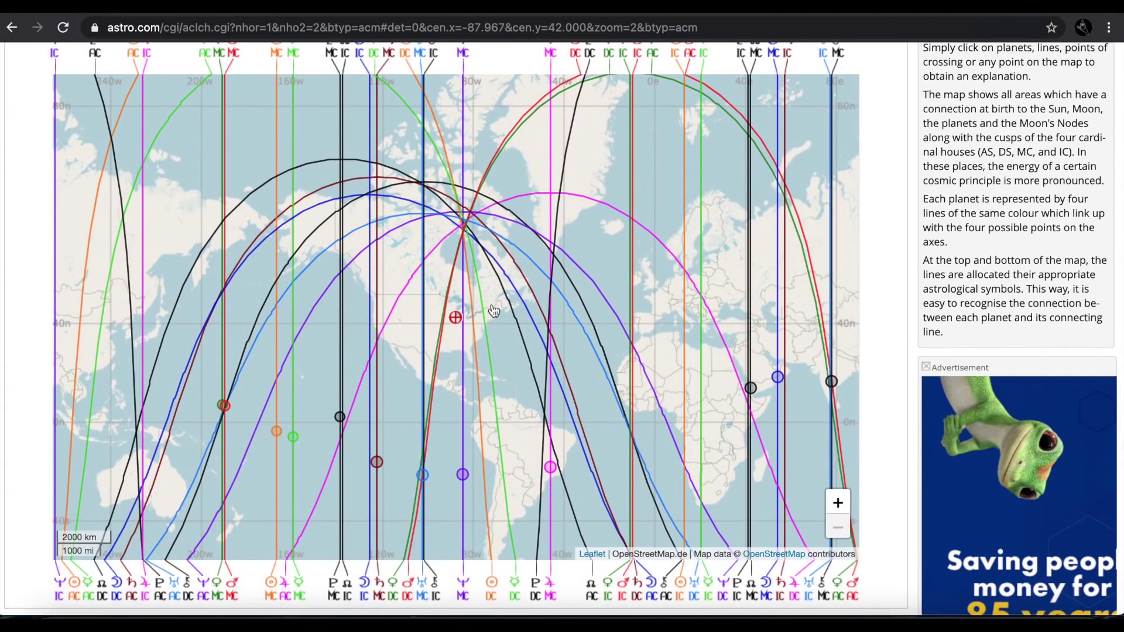
scroll(345, 310, up, 3)
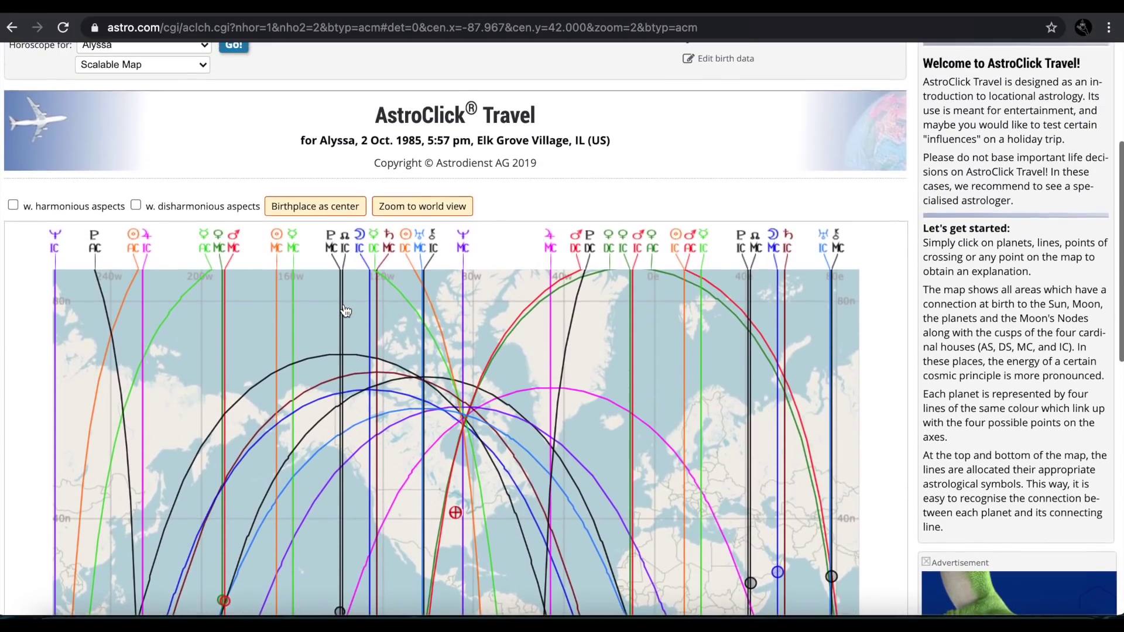
scroll(240, 187, up, 1)
scroll(240, 187, down, 2)
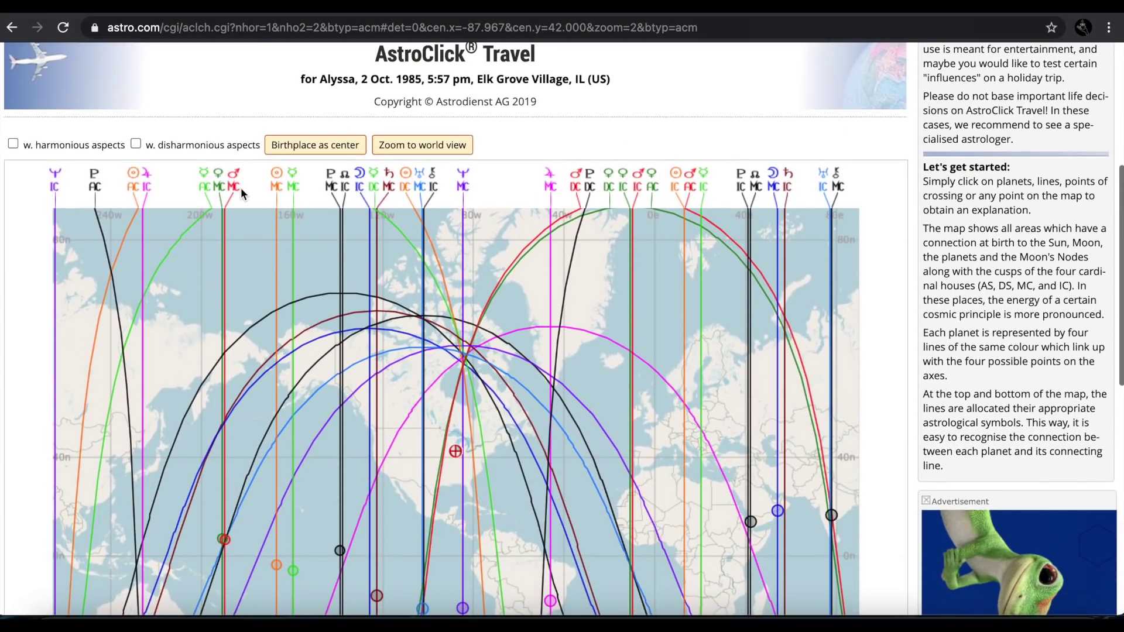
scroll(191, 317, up, 2)
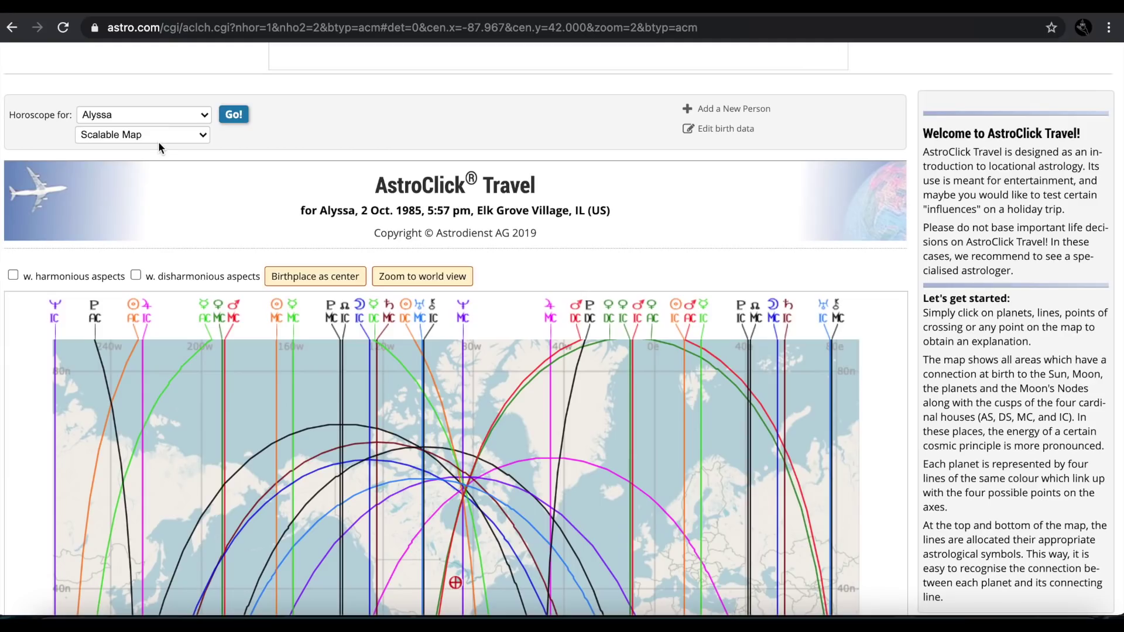
Set the AstroClick Travel map region to North America and reload the map
click(198, 136)
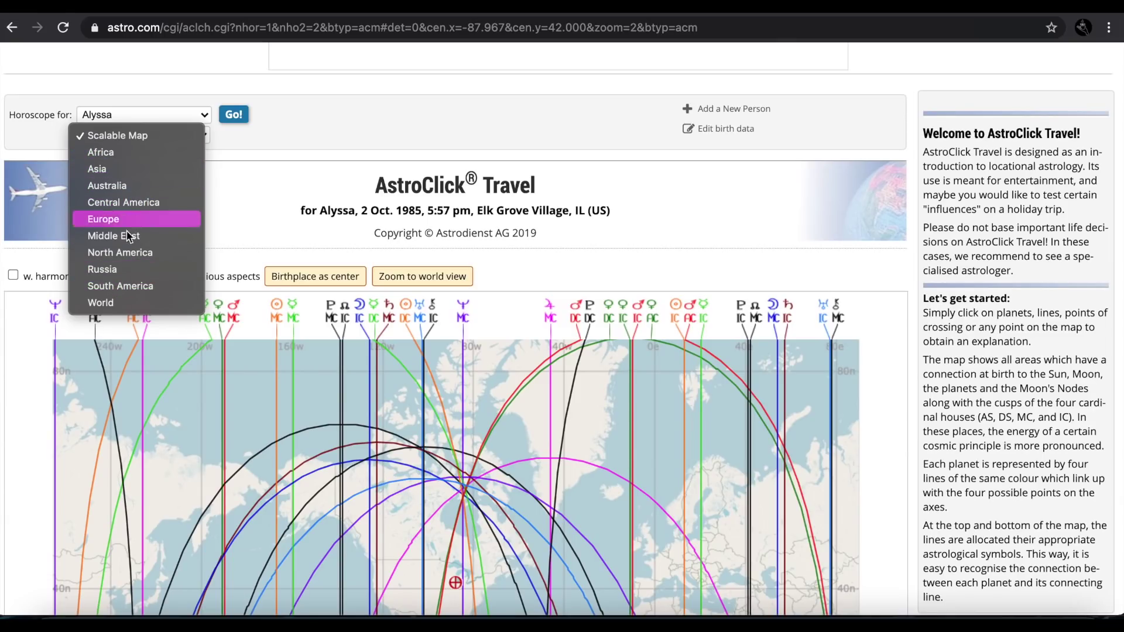
click(123, 252)
click(234, 115)
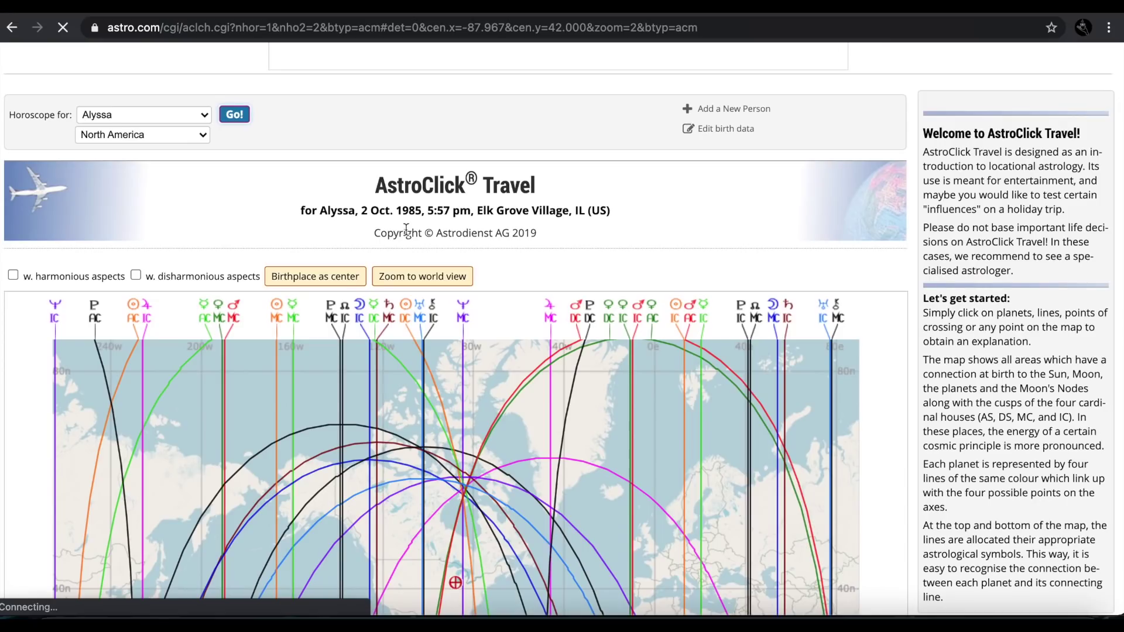
Show and read the interpretation for a spot in the western United States on the North America map
scroll(406, 243, down, 8)
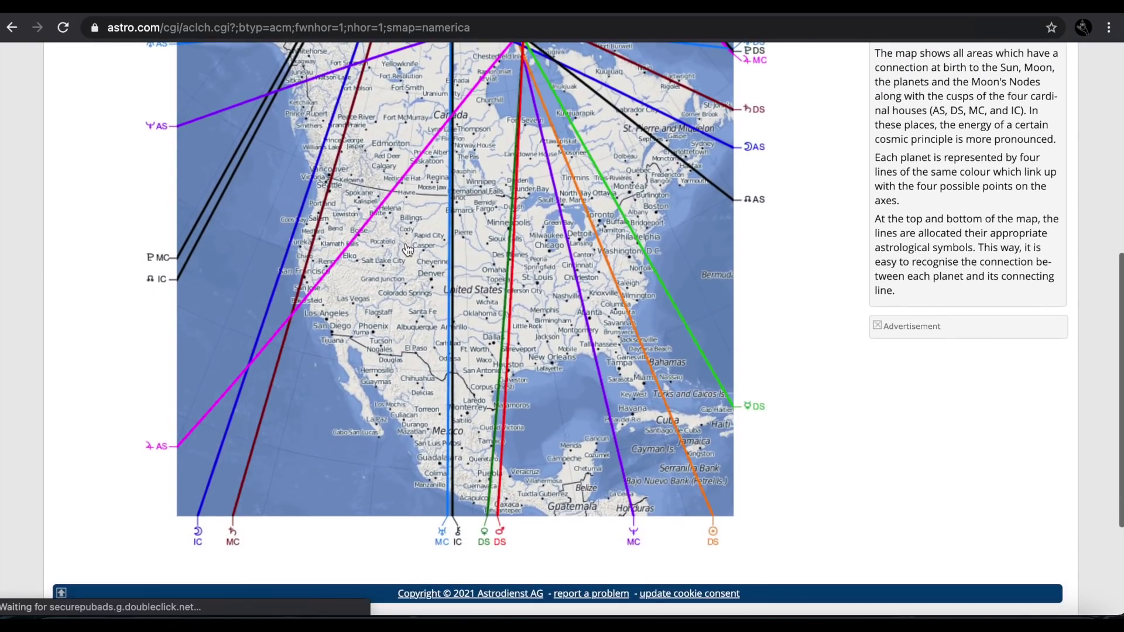
click(399, 288)
scroll(364, 347, up, 8)
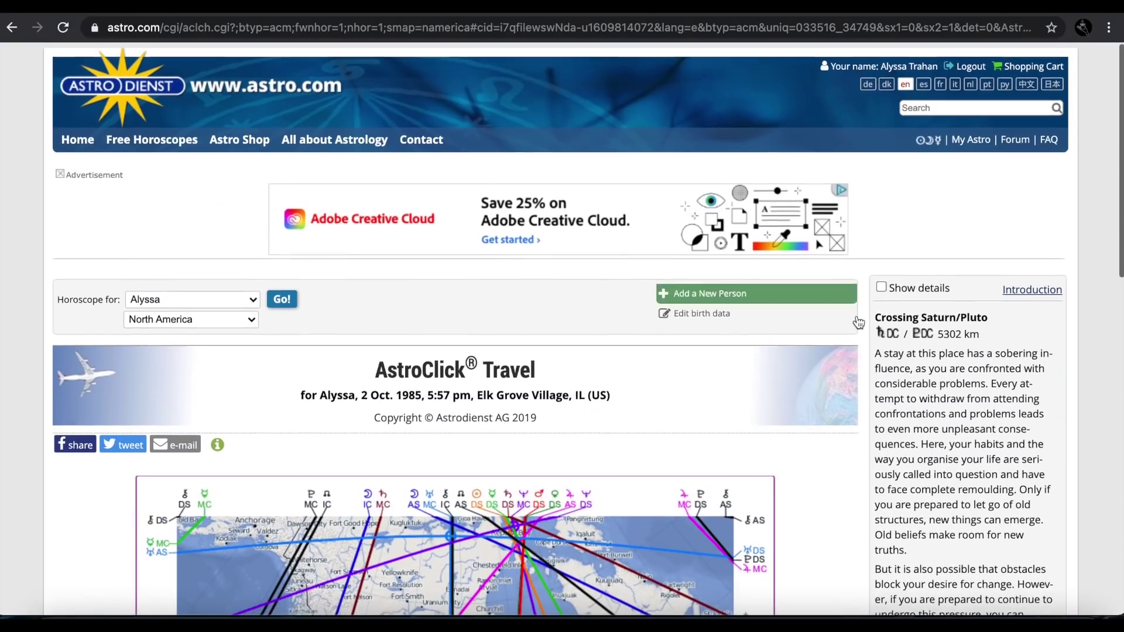
scroll(967, 323, down, 3)
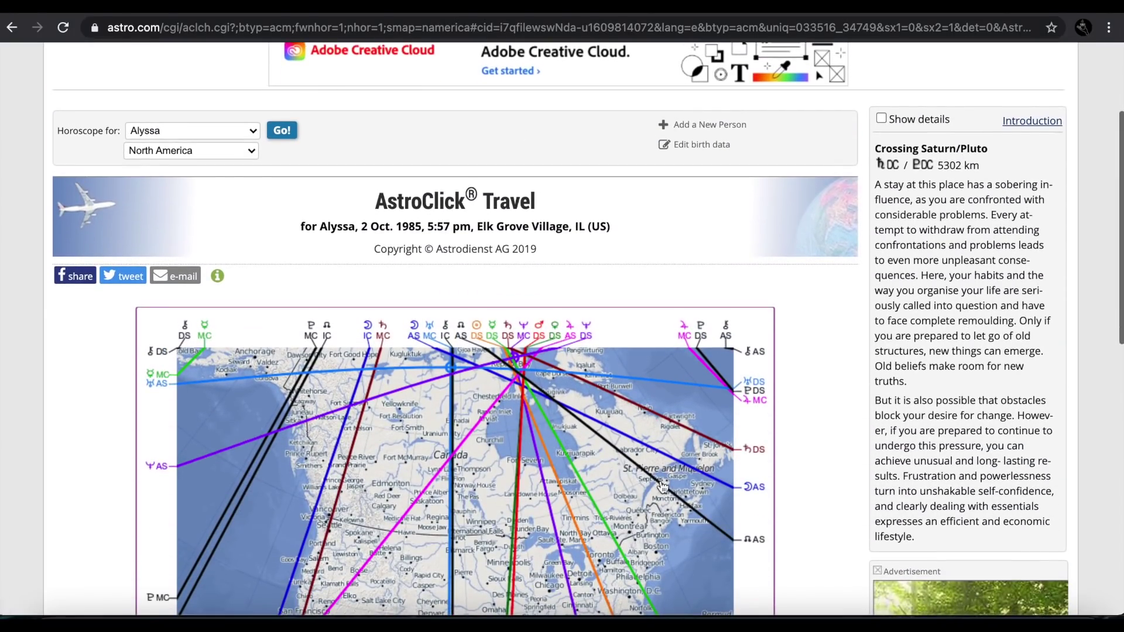
scroll(405, 496, down, 2)
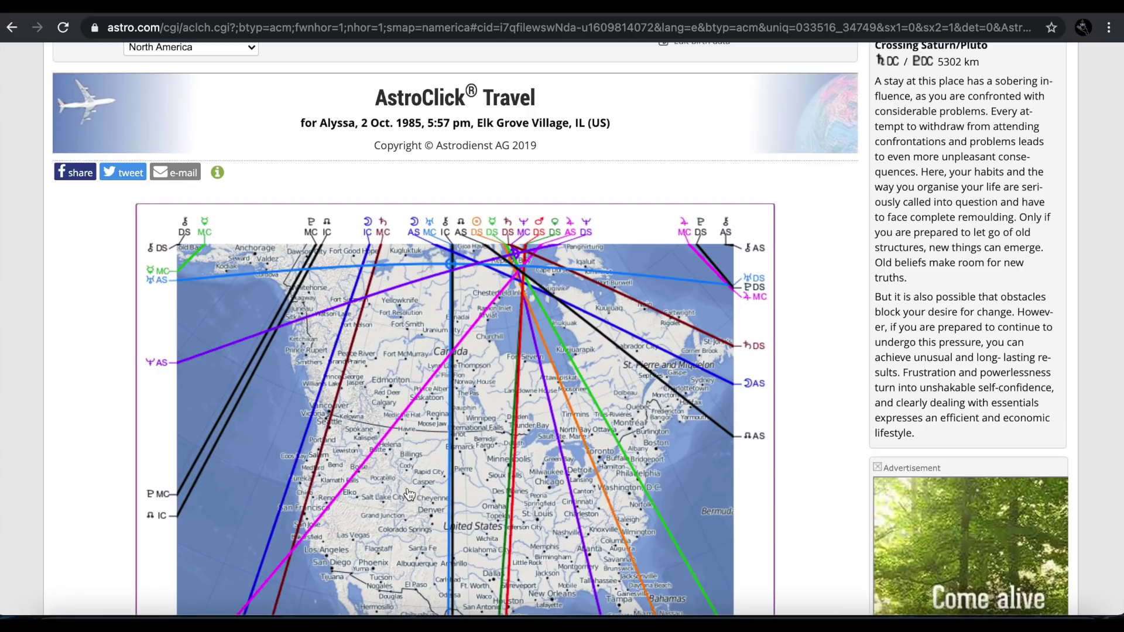
Check the interpretations for several further spots in the United States on the travel map
click(409, 492)
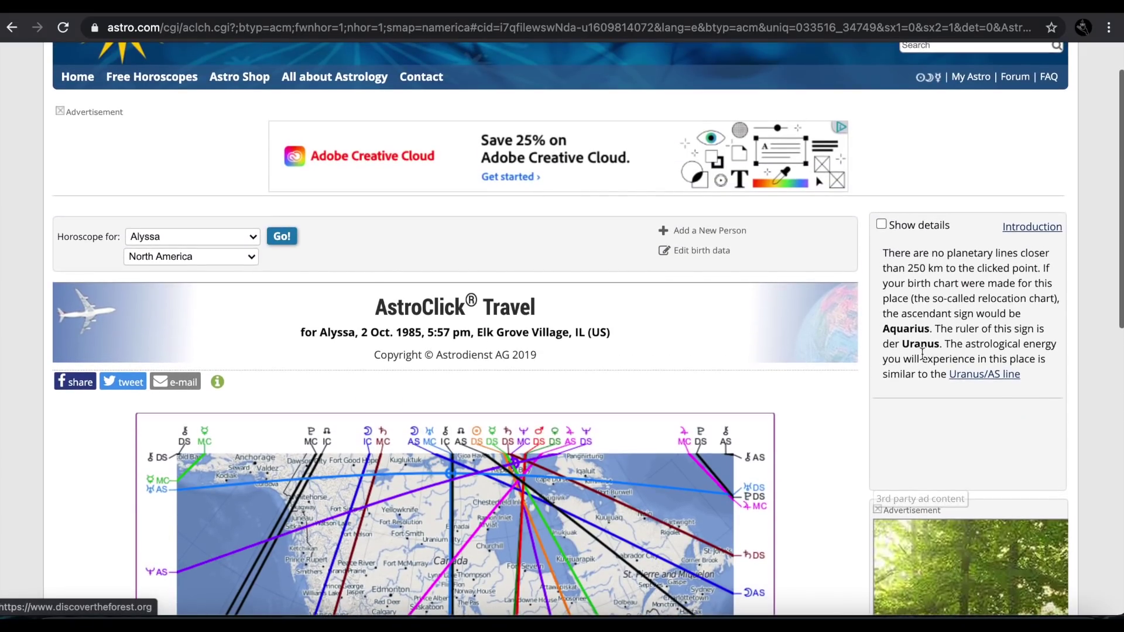
scroll(540, 497, down, 2)
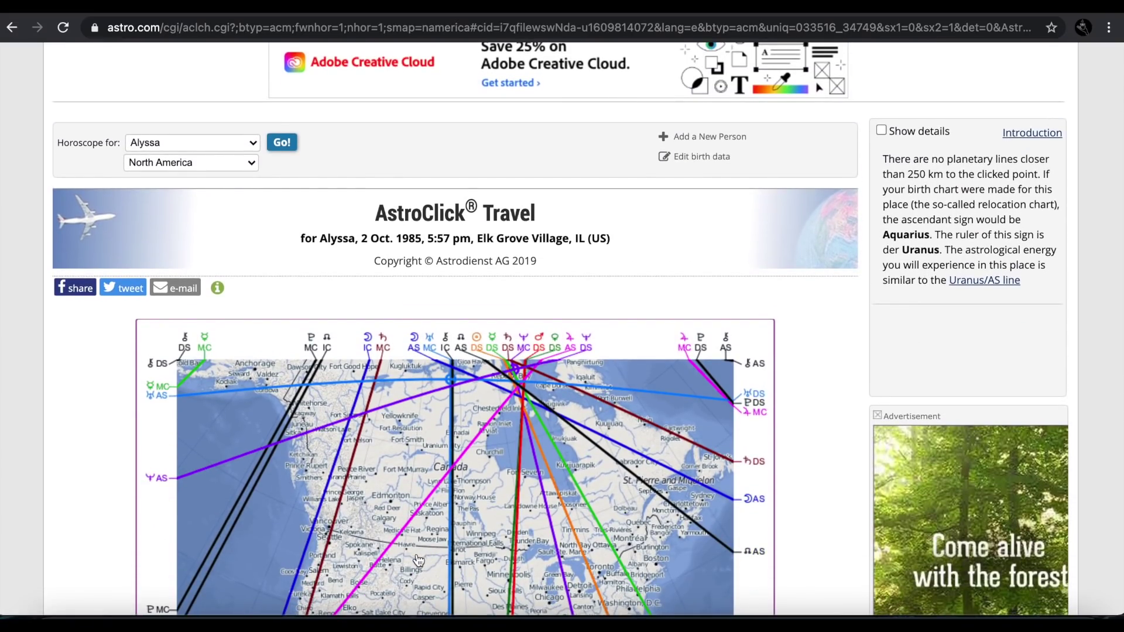
scroll(418, 560, down, 1)
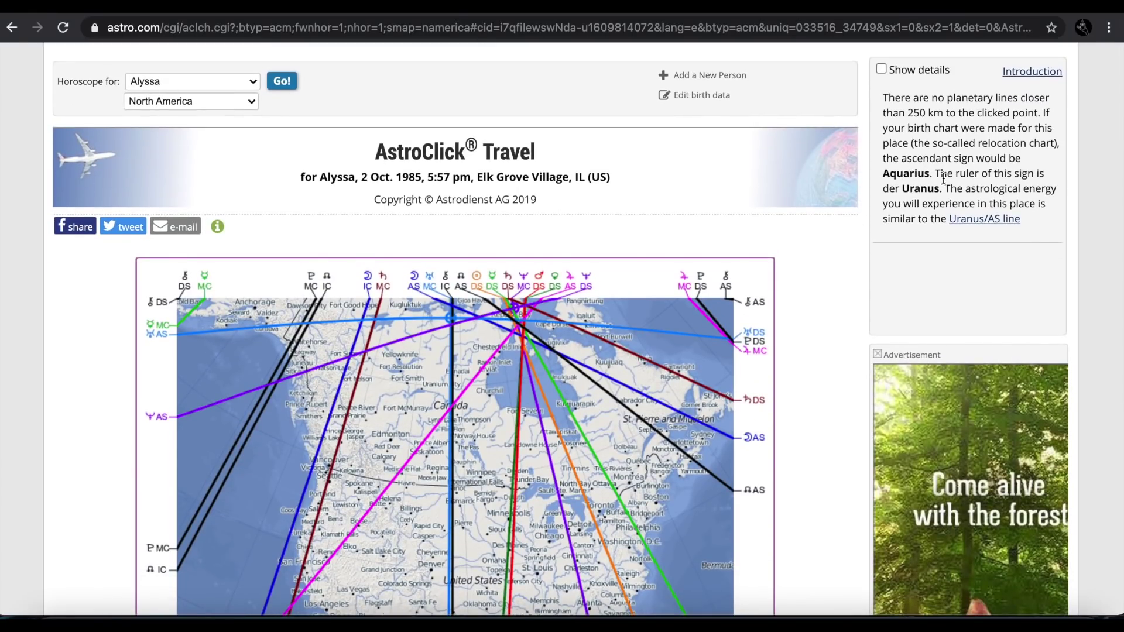
scroll(463, 501, down, 2)
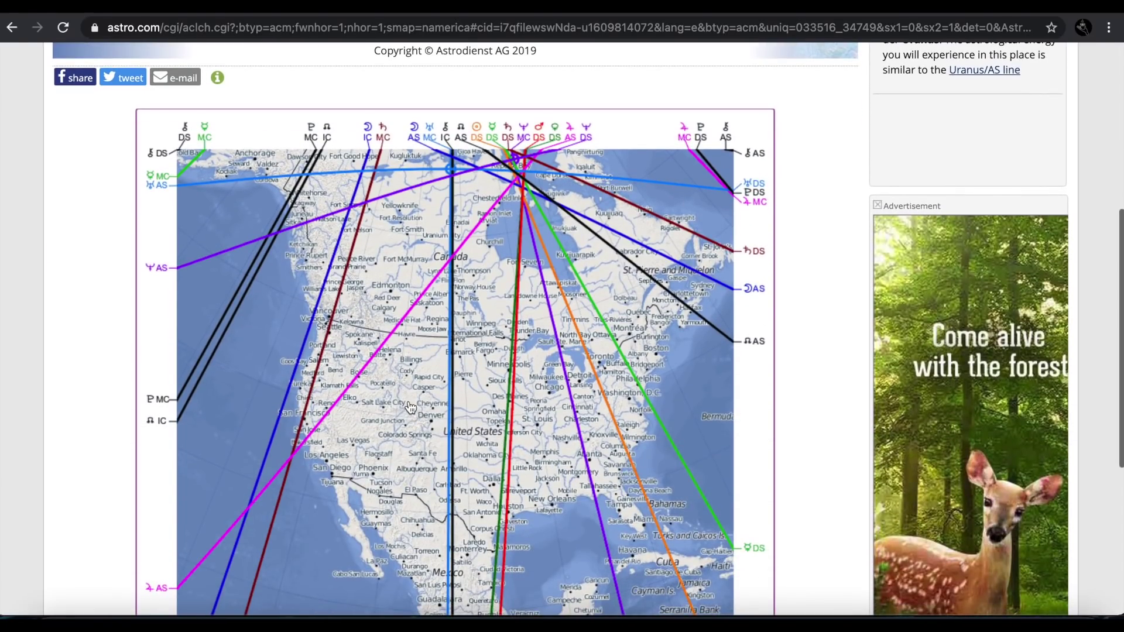
click(425, 408)
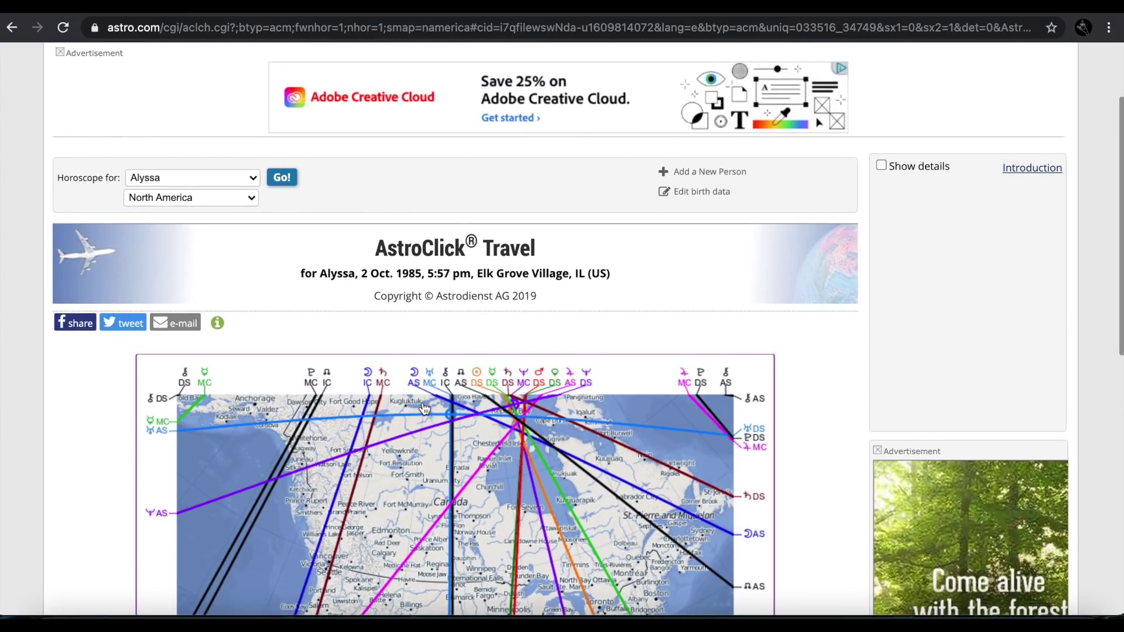
scroll(498, 520, down, 4)
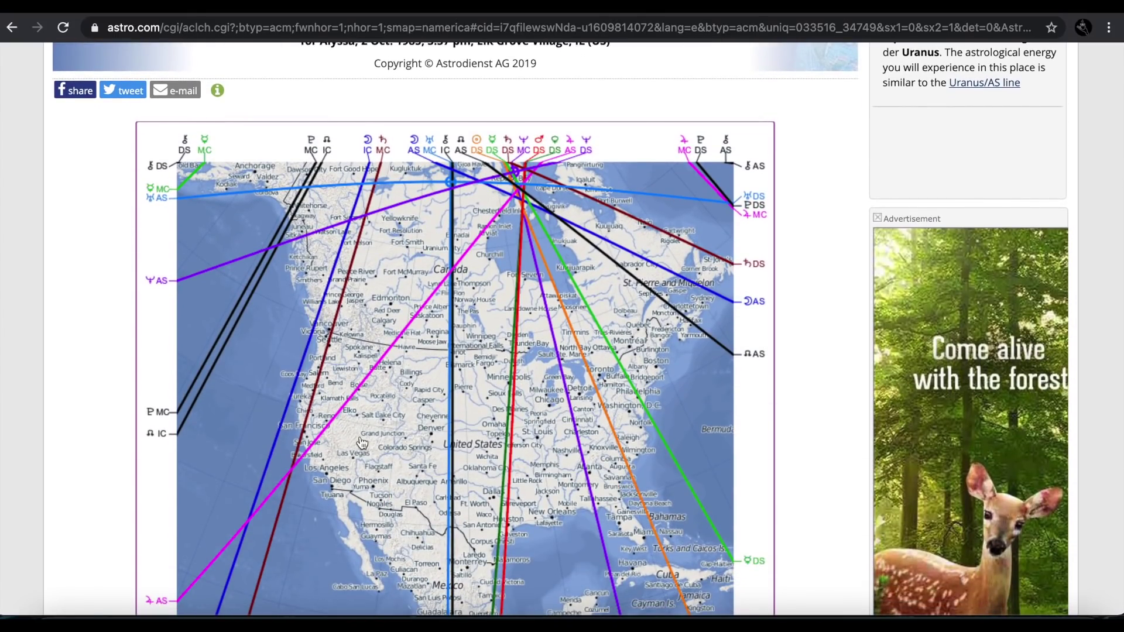
click(474, 453)
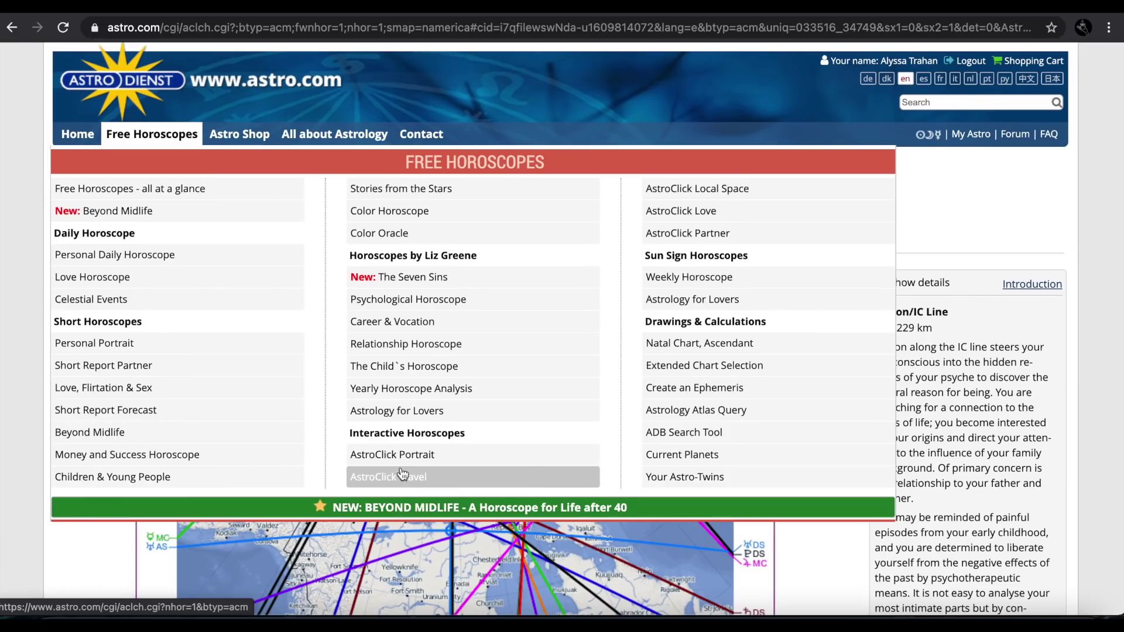
Open the AstroClick Portrait horoscope and view the interpretations of several aspect lines inside the chart wheel
click(406, 456)
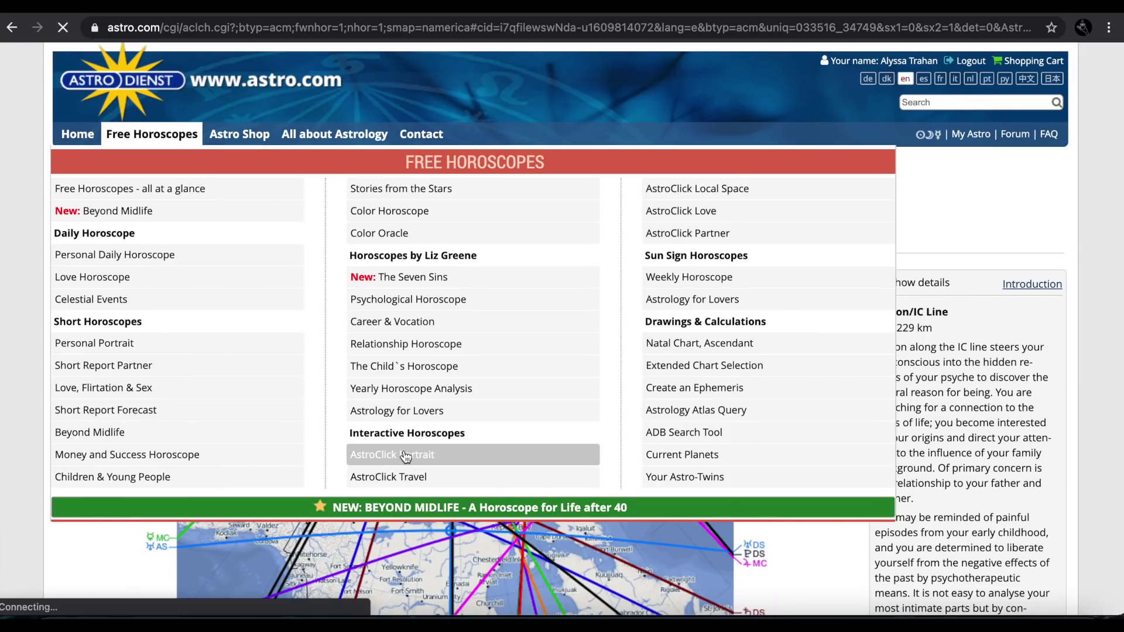
scroll(439, 340, down, 3)
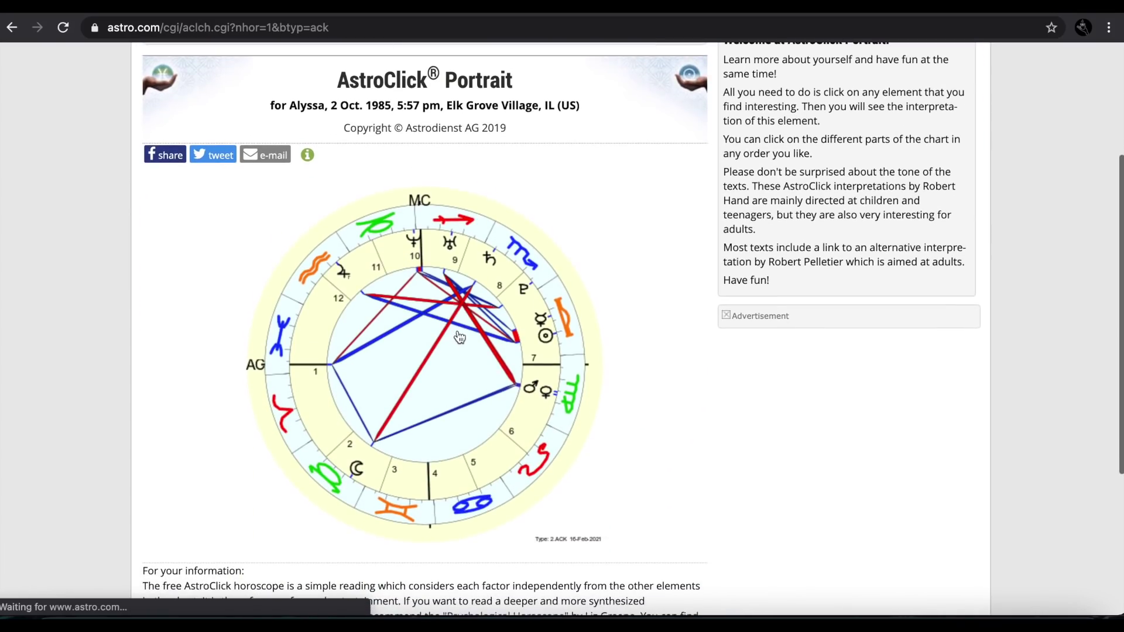
click(462, 314)
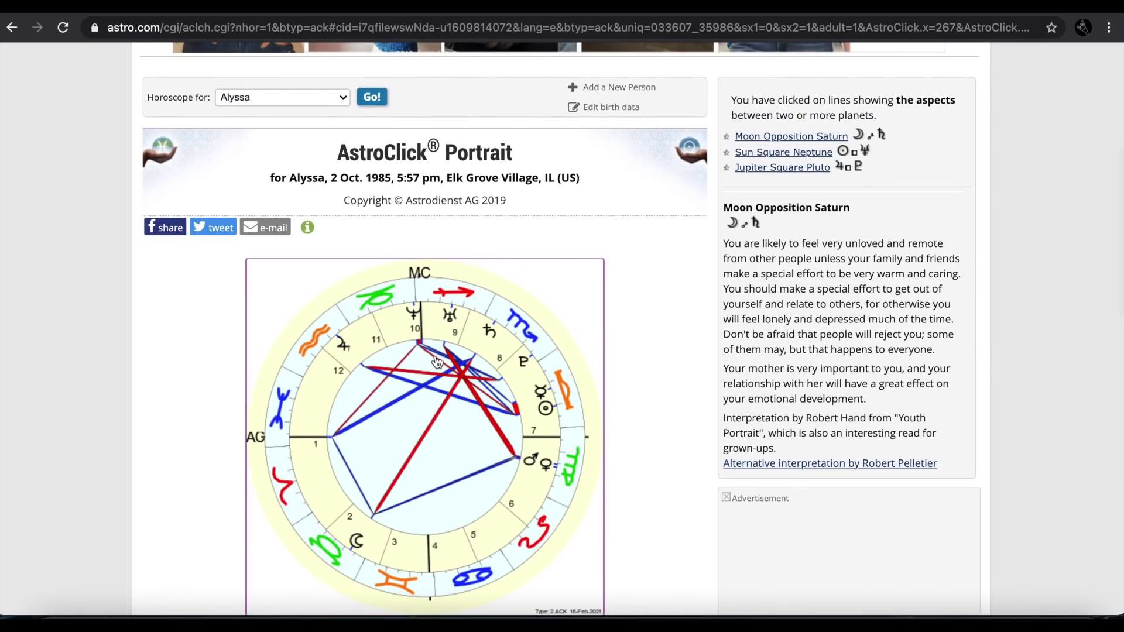
click(437, 362)
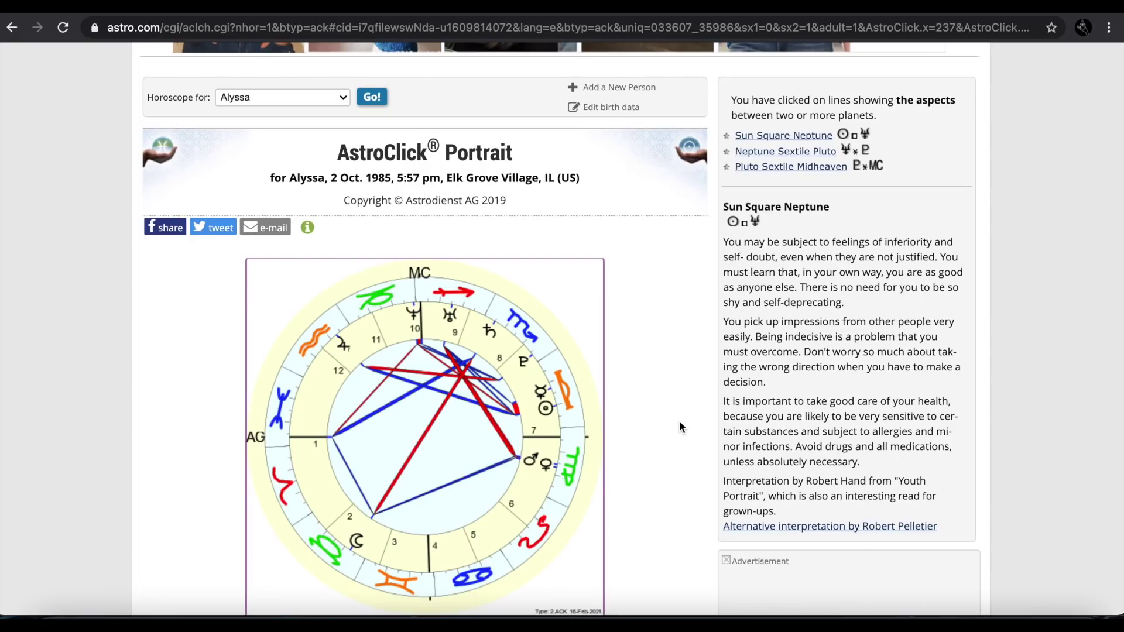
click(347, 460)
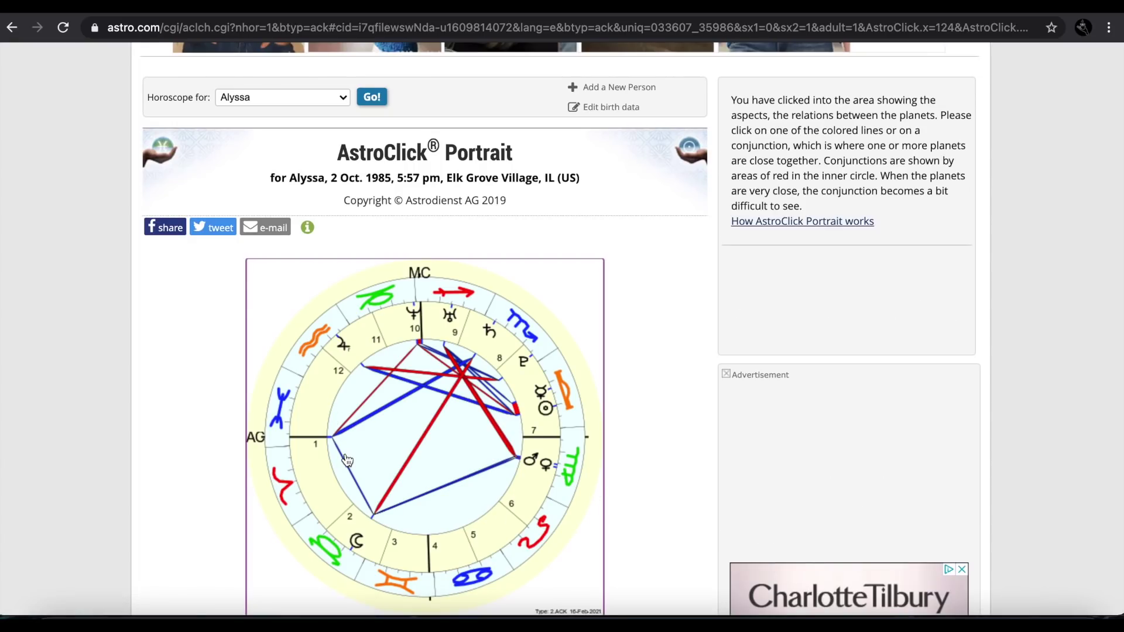
click(422, 504)
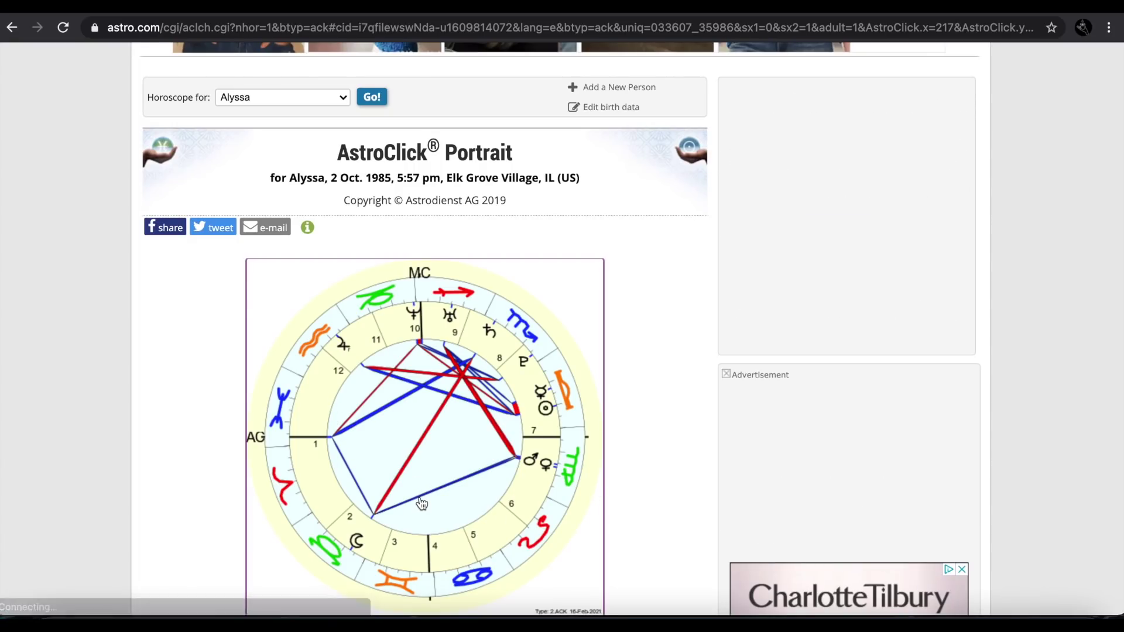
Open the AstroClick Partner horoscope and generate the composite chart with Jenna Marbles as the partner
scroll(422, 503, up, 5)
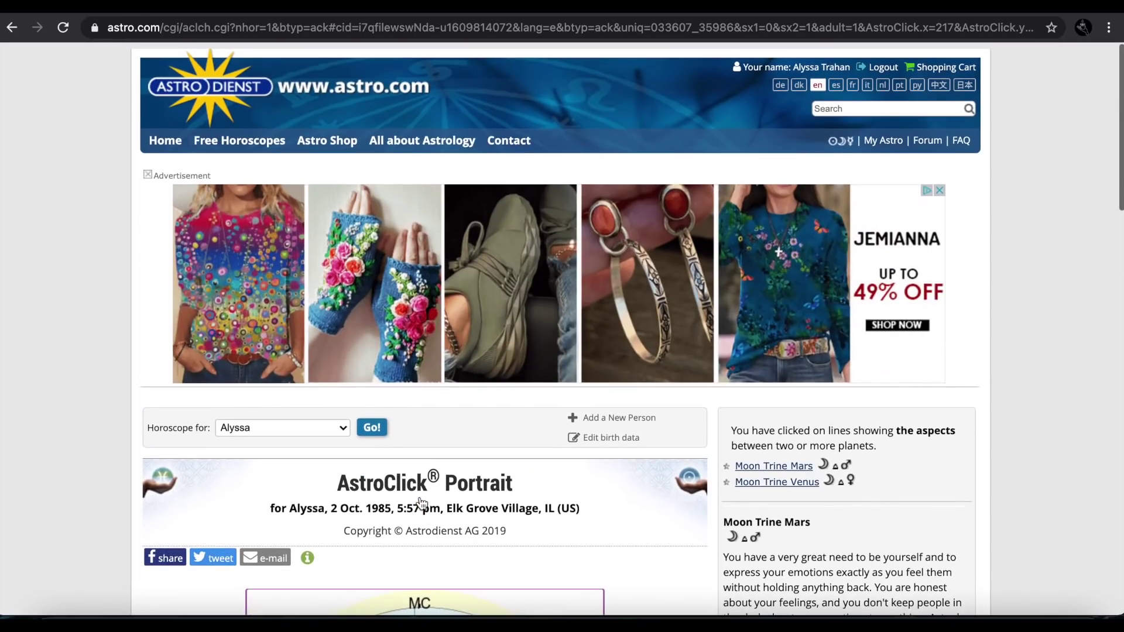
mouse_move(234, 138)
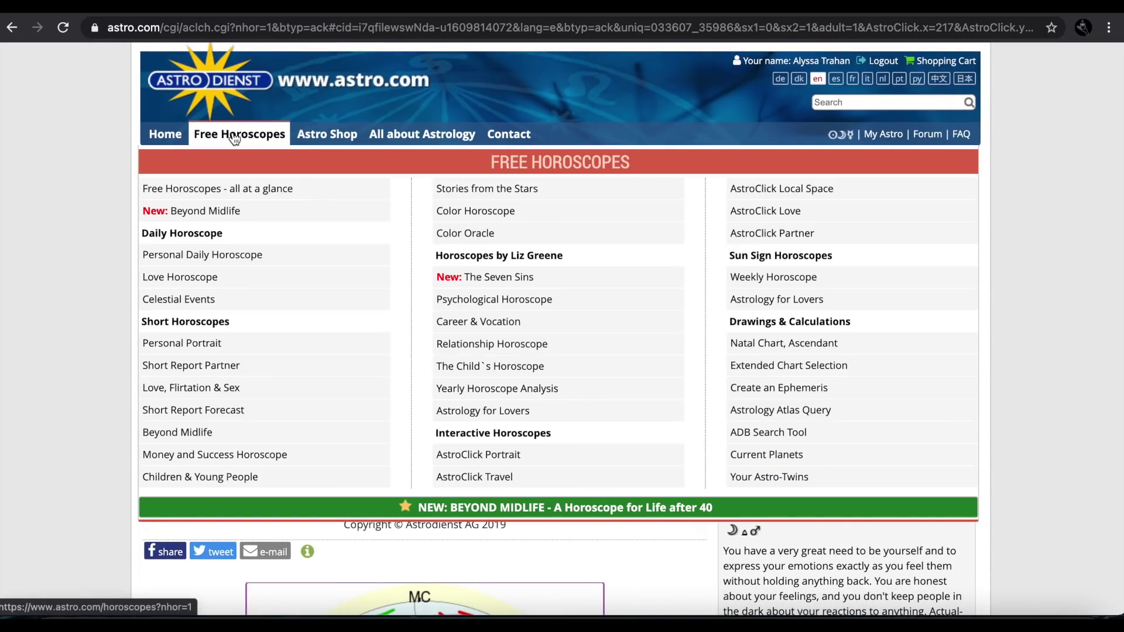
click(809, 233)
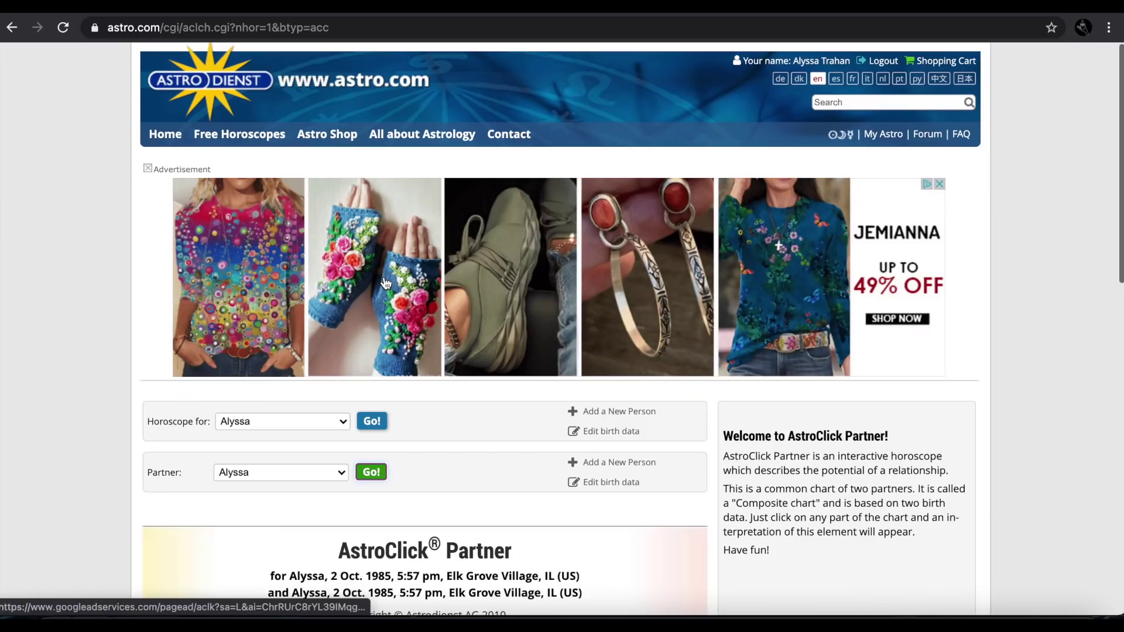
click(314, 467)
click(301, 500)
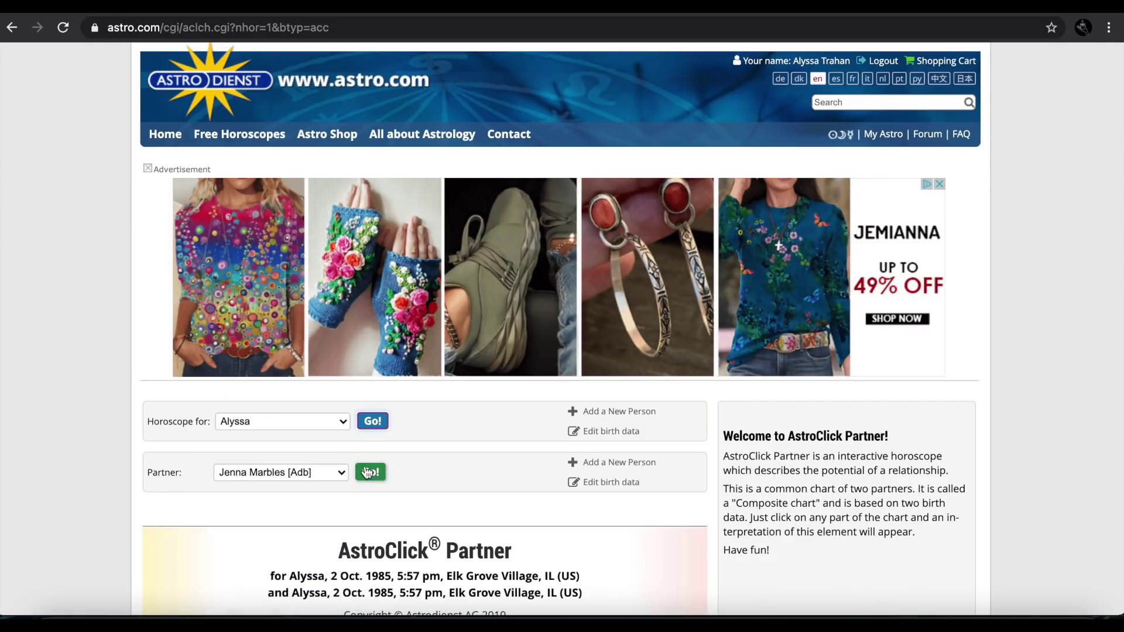
click(374, 467)
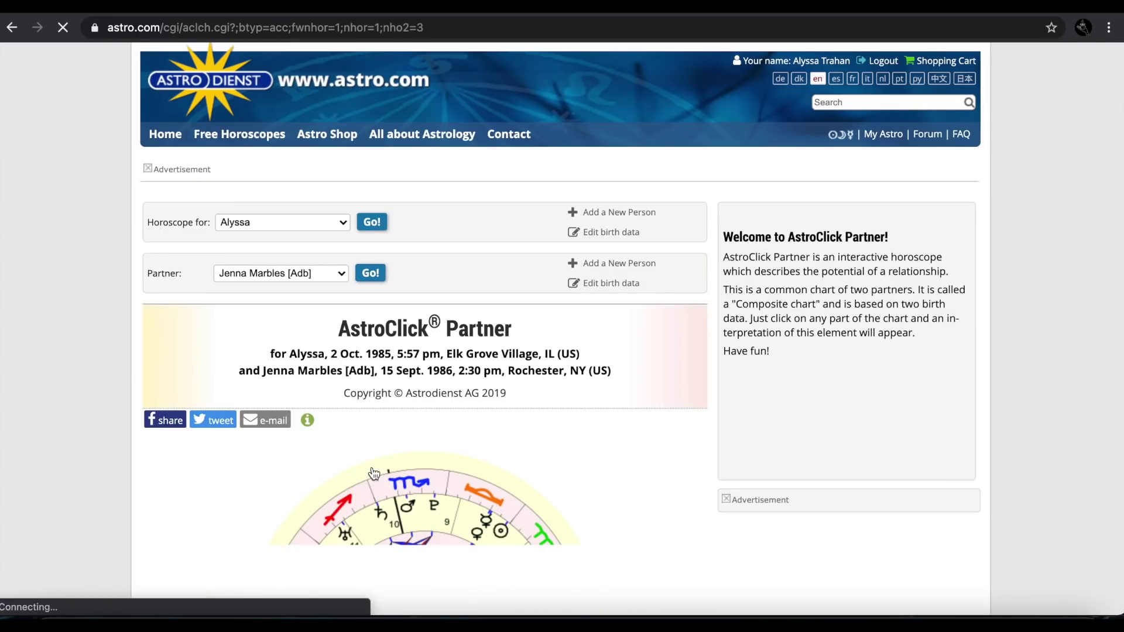
View the composite partner chart and read the interpretation of the aspect lines crossing near its upper-left area
scroll(373, 473, down, 5)
scroll(381, 307, down, 1)
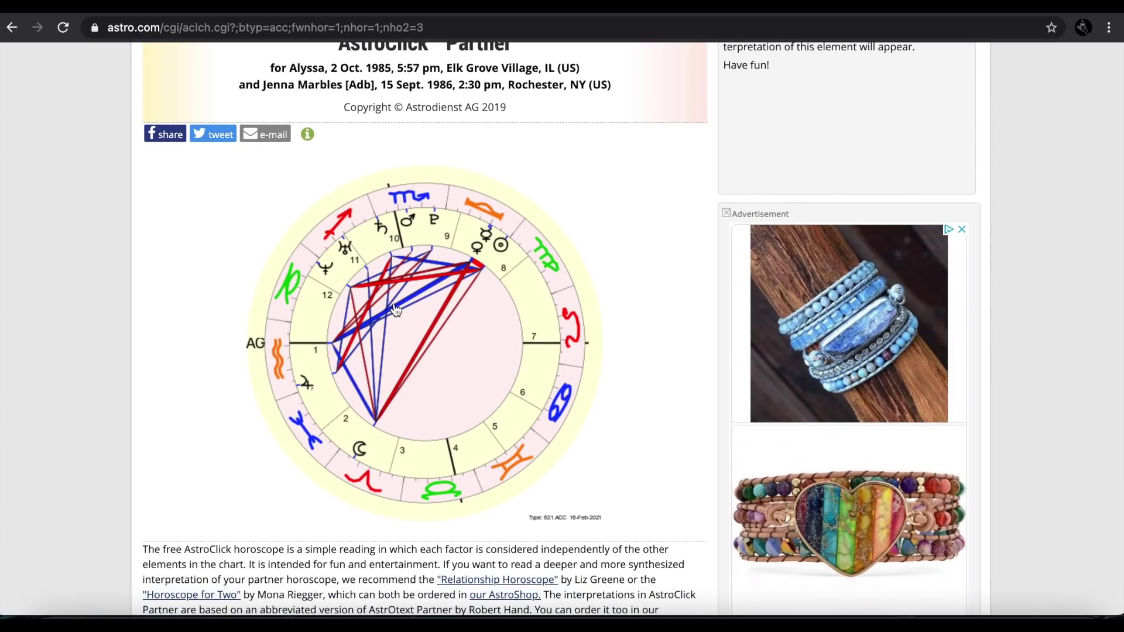
click(395, 309)
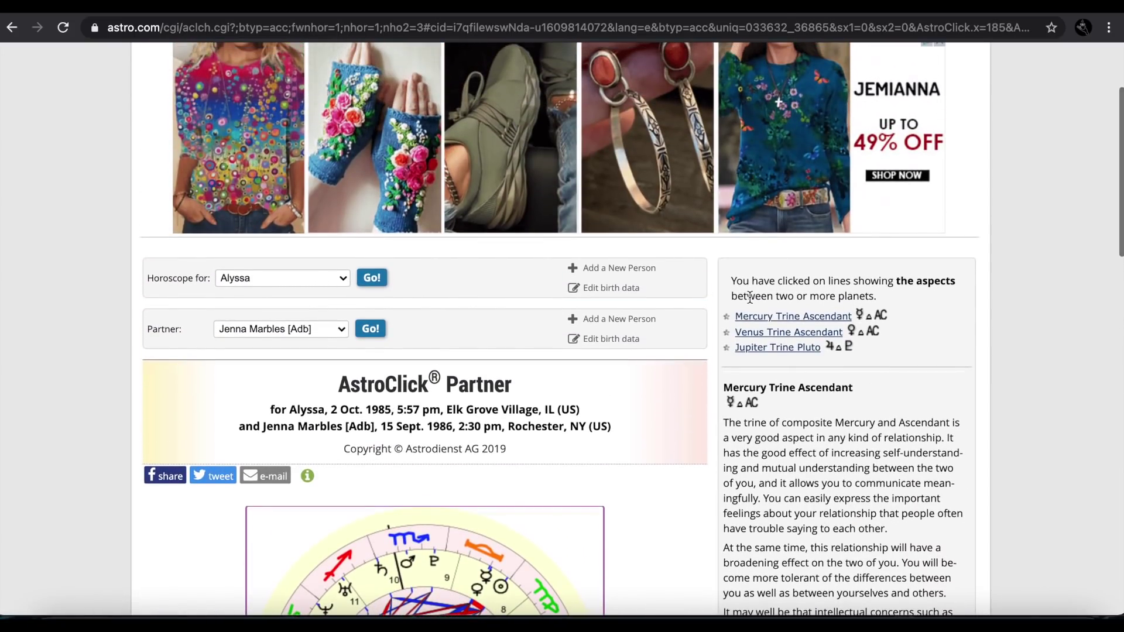
scroll(749, 296, down, 4)
scroll(749, 297, up, 5)
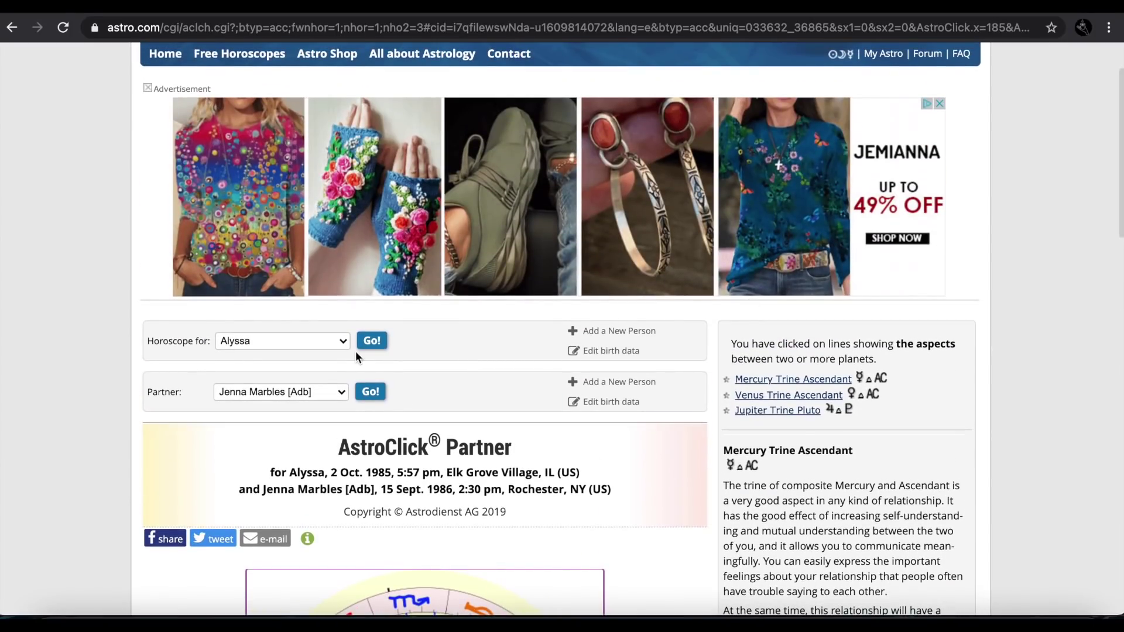
Open the Extended Chart Selection page from the free horoscopes overview and highlight its heading
scroll(356, 350, up, 2)
mouse_move(240, 134)
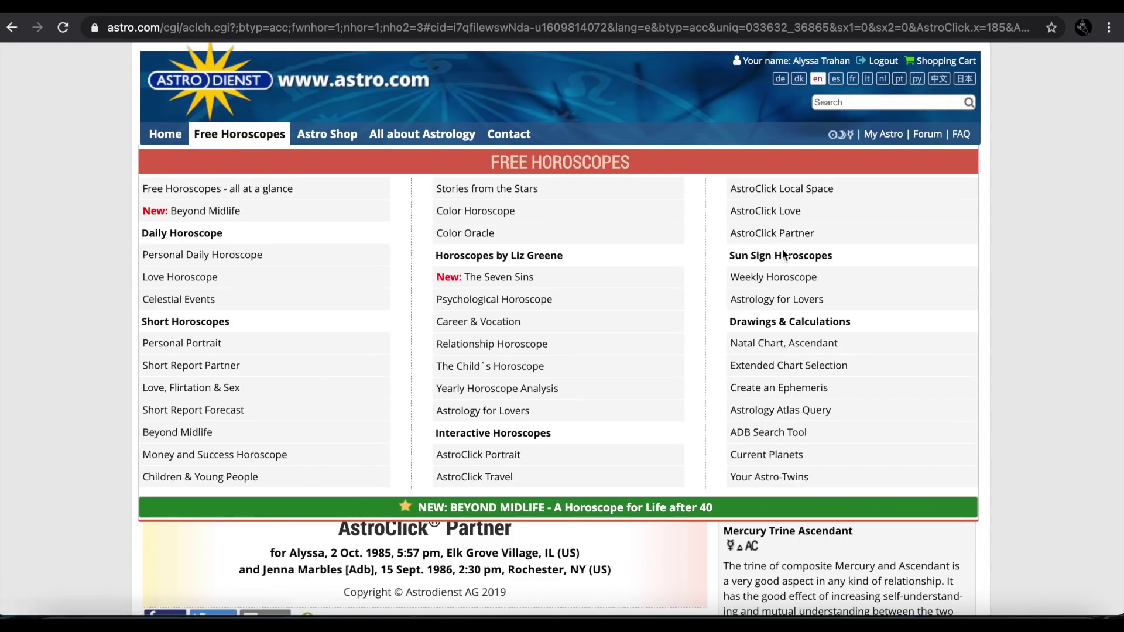
click(787, 366)
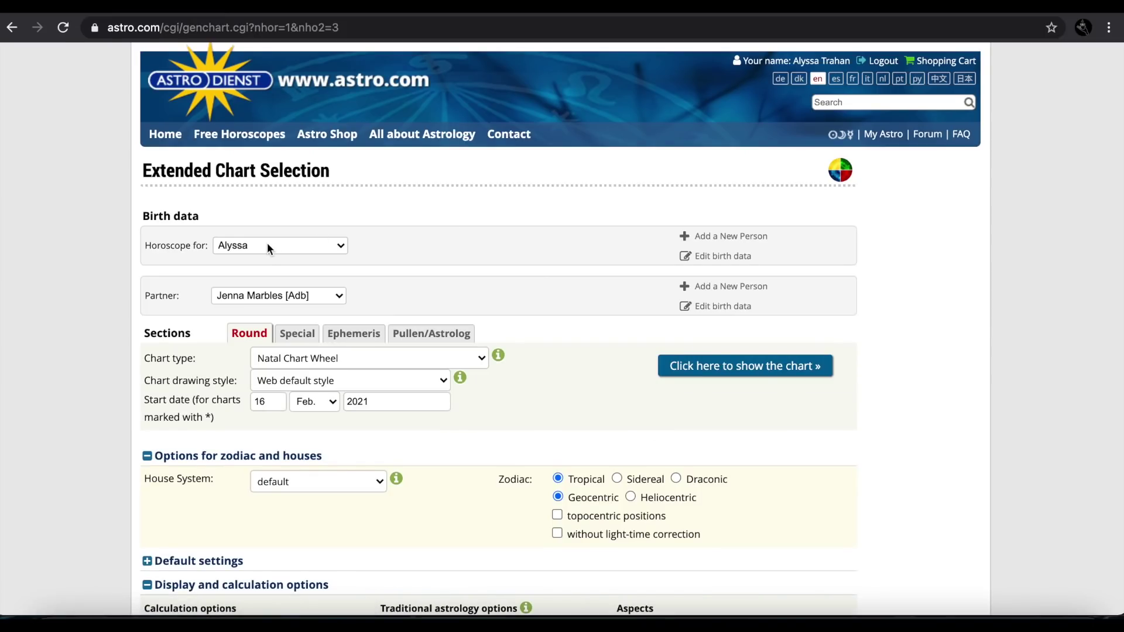
drag(151, 176, 361, 171)
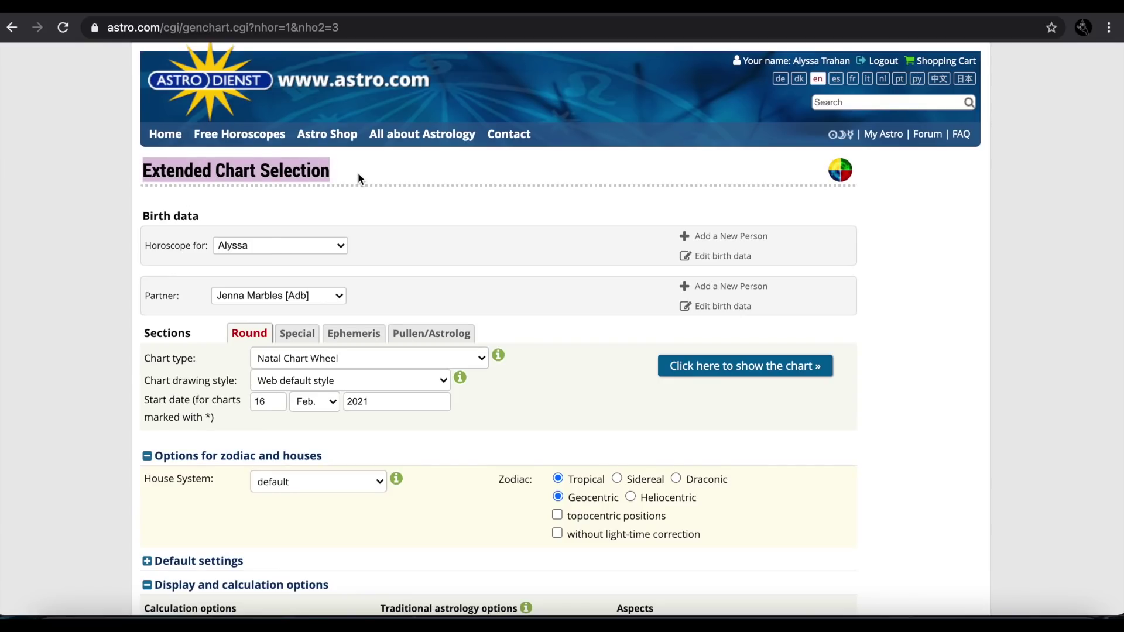
Look through the available chart types, from partner charts to solar and lunar returns, without changing the selection
scroll(358, 177, down, 2)
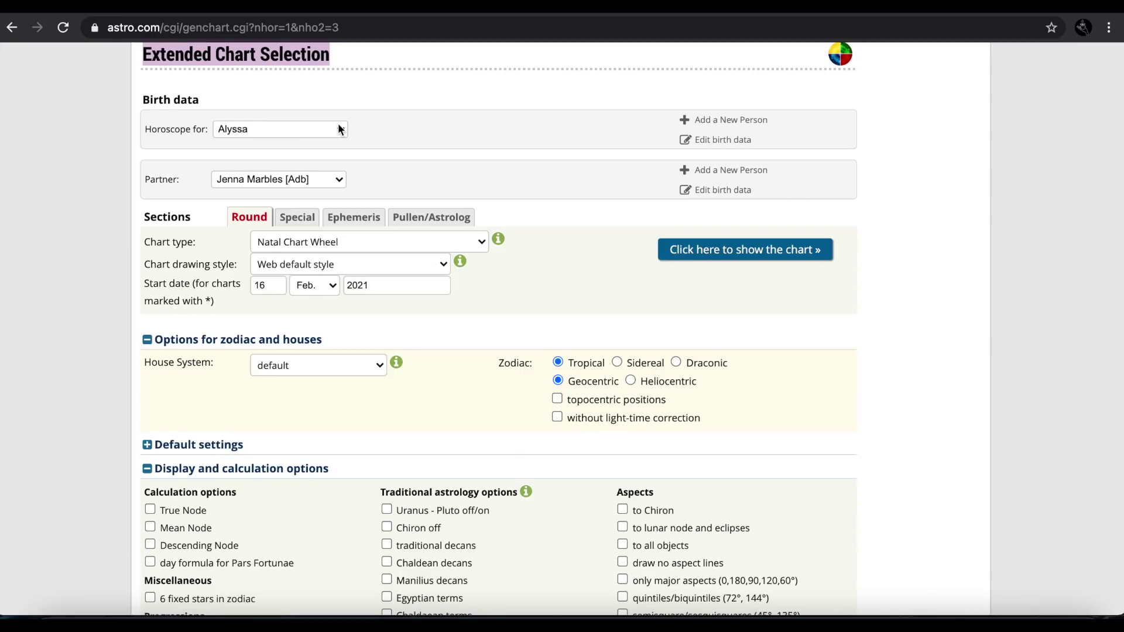
click(341, 248)
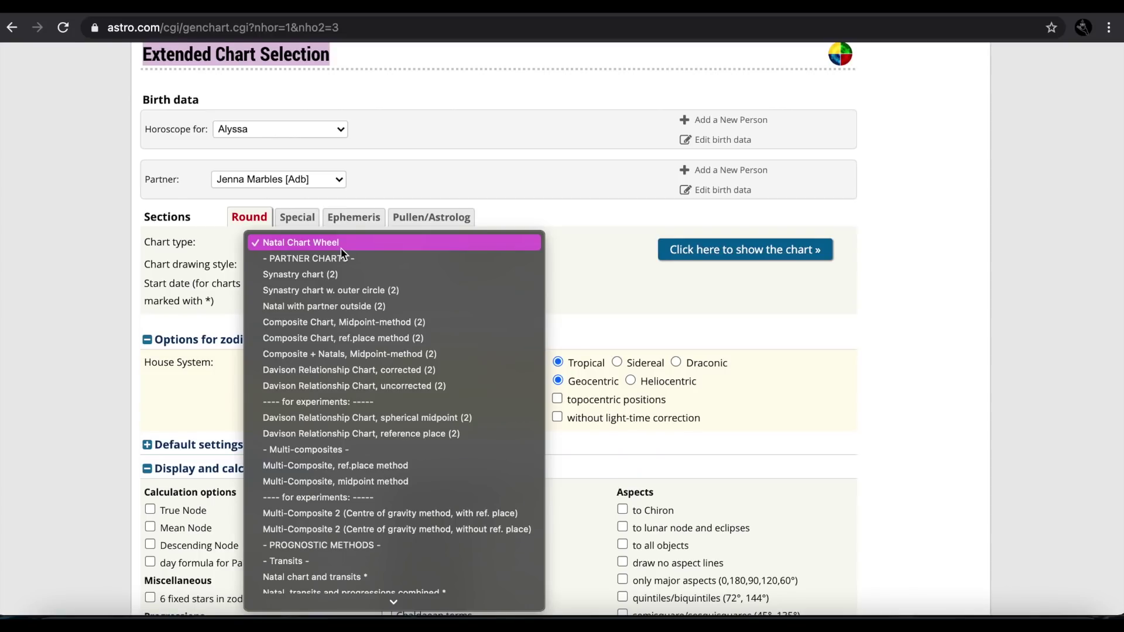
scroll(346, 318, down, 10)
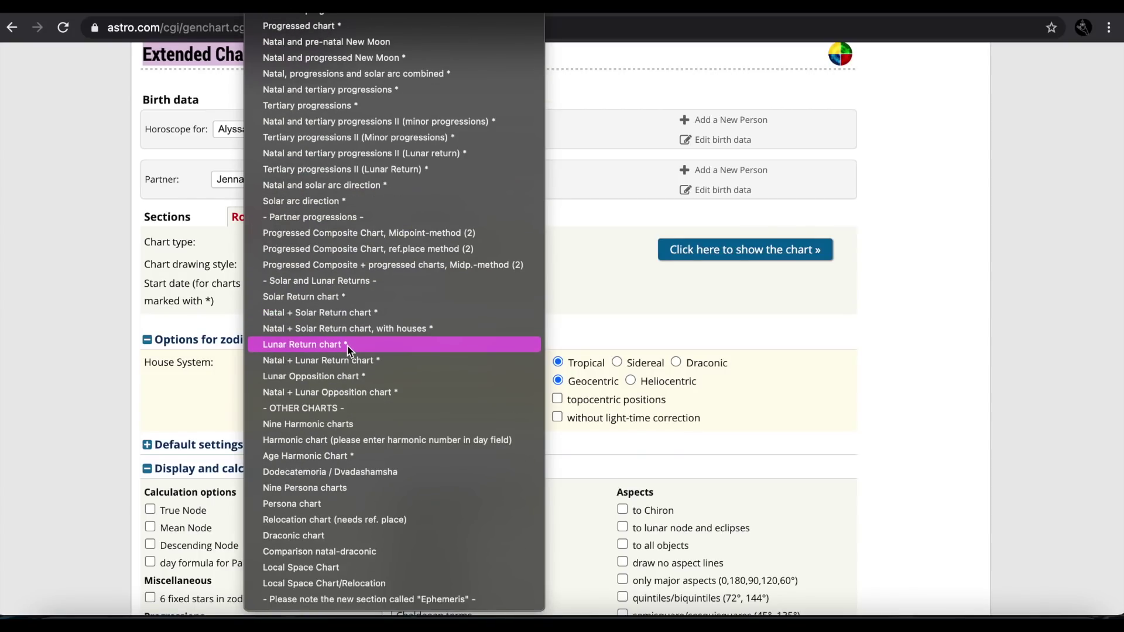
scroll(349, 342, up, 4)
click(563, 274)
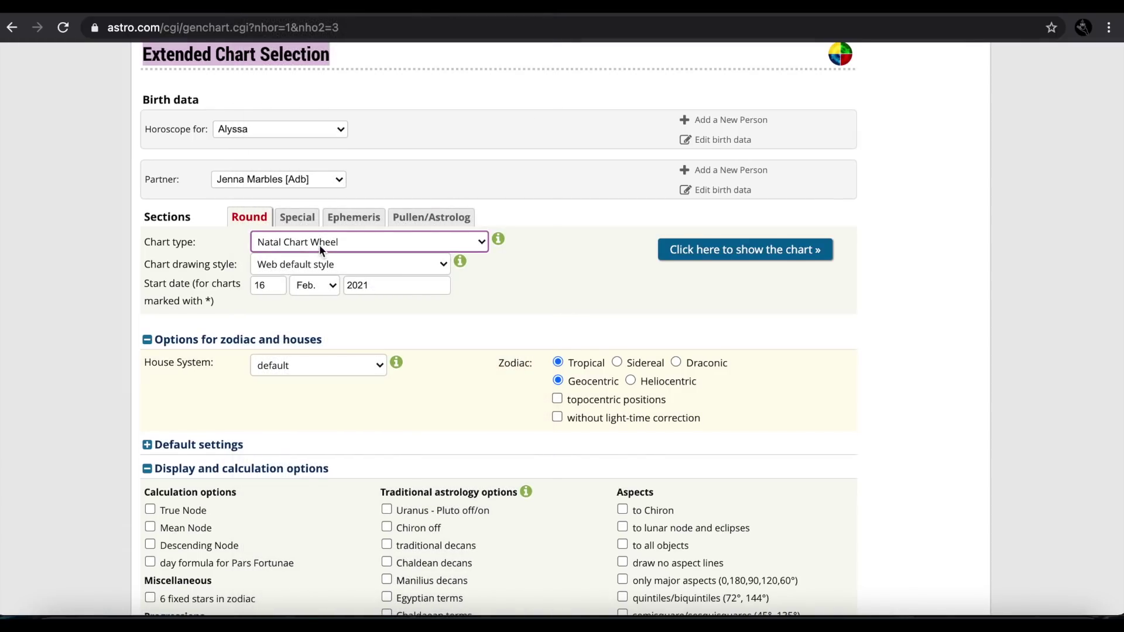
Set the chart type to Relocation chart, generate it and view the wheel down to the reference place note
drag(195, 244, 157, 241)
click(299, 240)
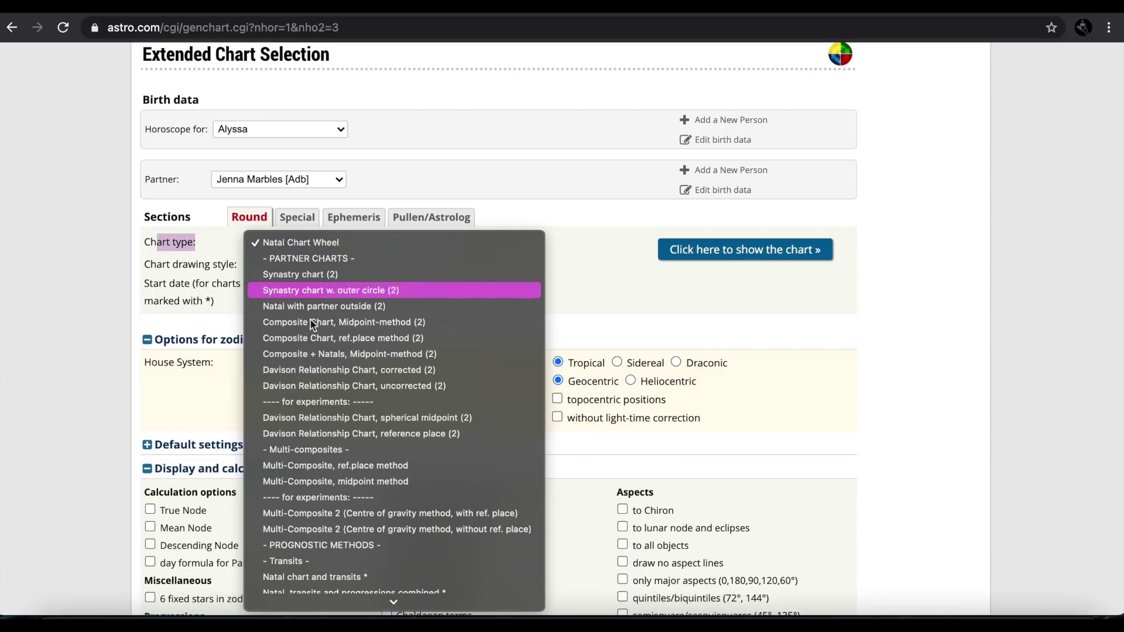
scroll(315, 356, down, 8)
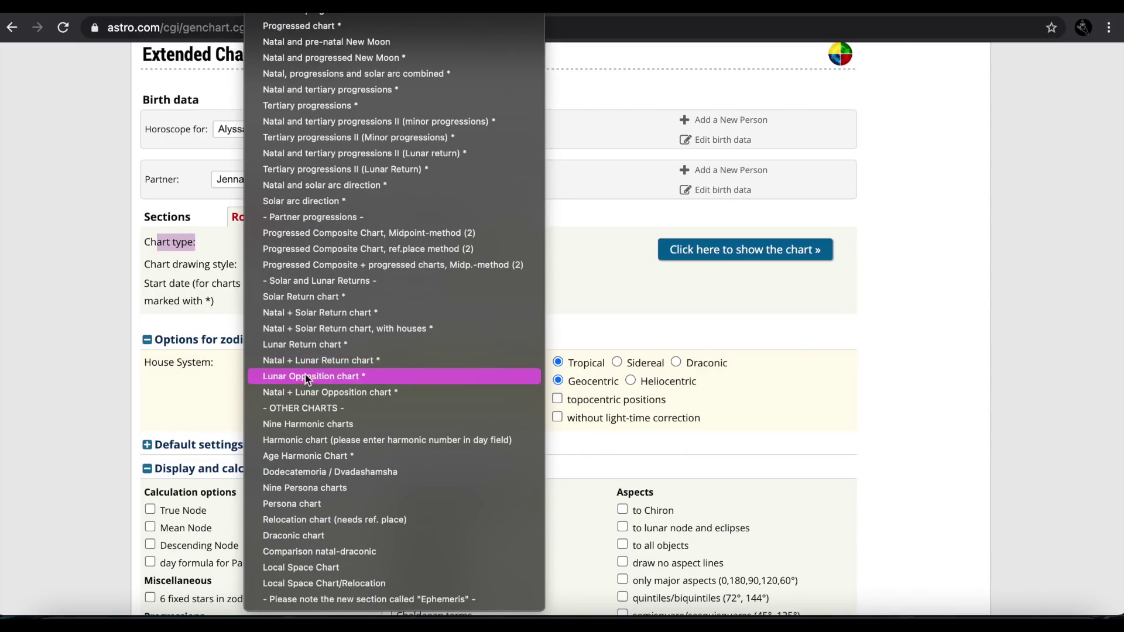
click(311, 520)
click(752, 253)
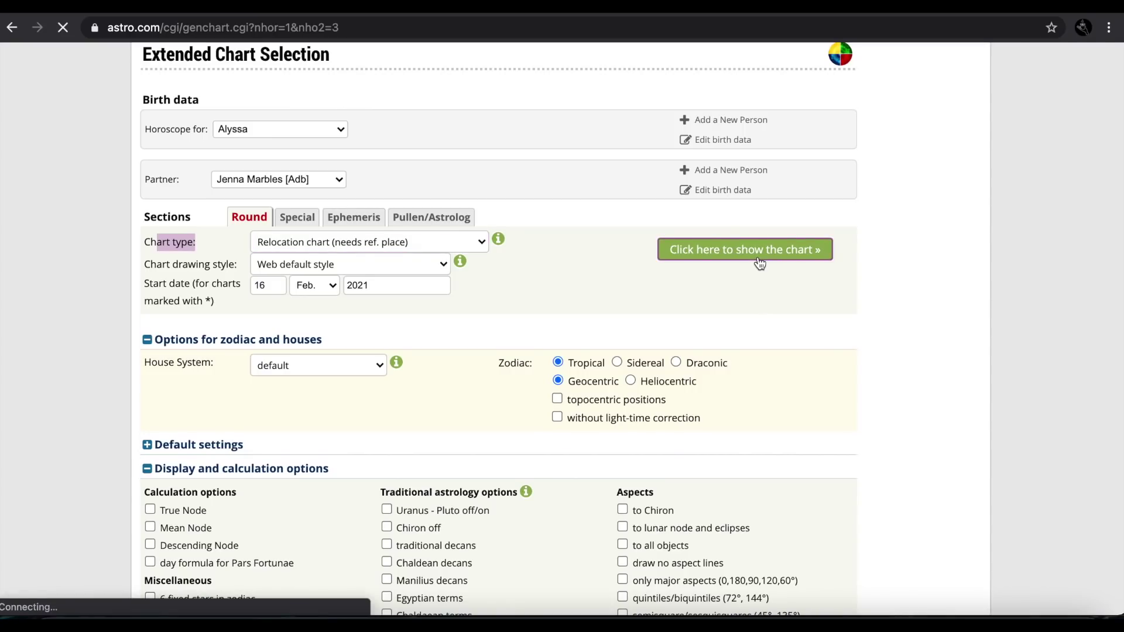
scroll(336, 254, down, 10)
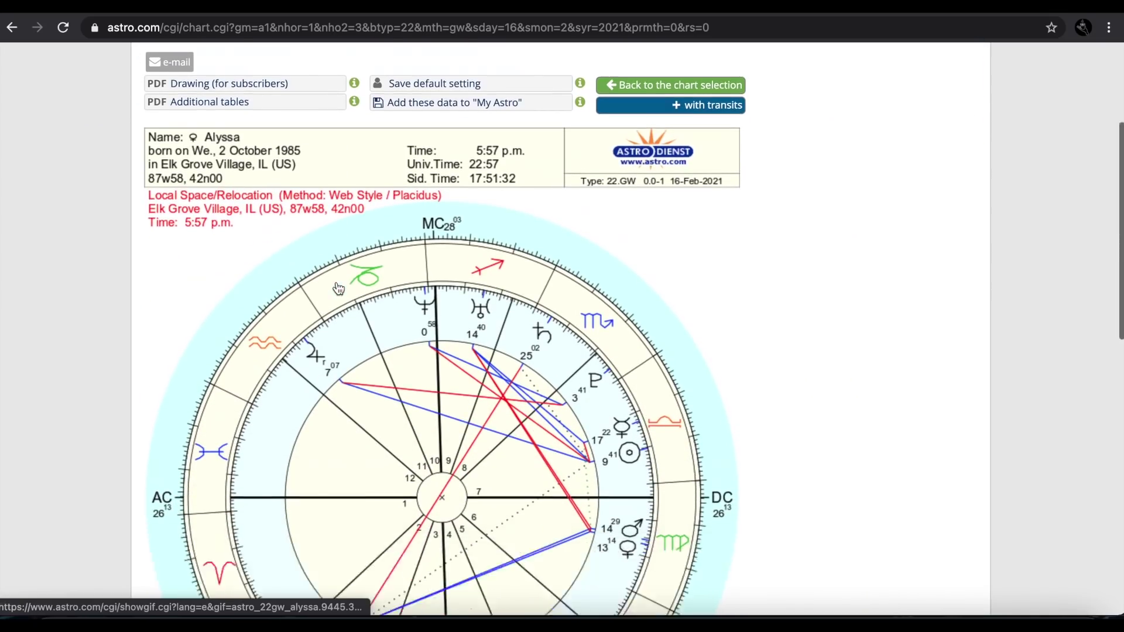
scroll(338, 301, down, 2)
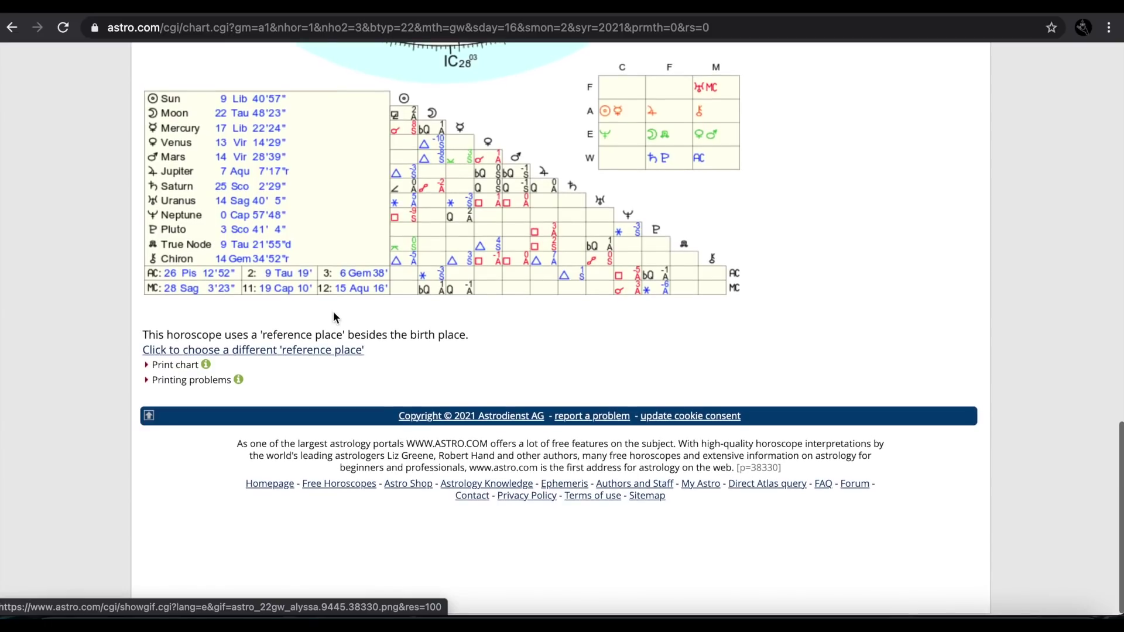
Change the reference place from the birth place to Los Angeles, CA (US) and regenerate the relocation chart
click(212, 355)
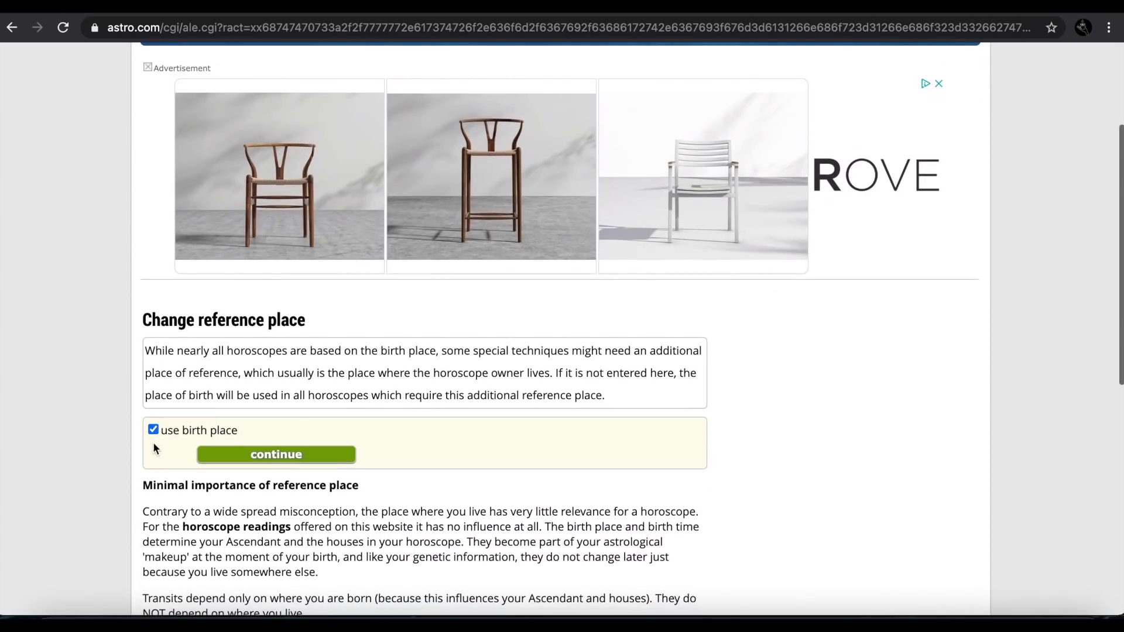
click(153, 431)
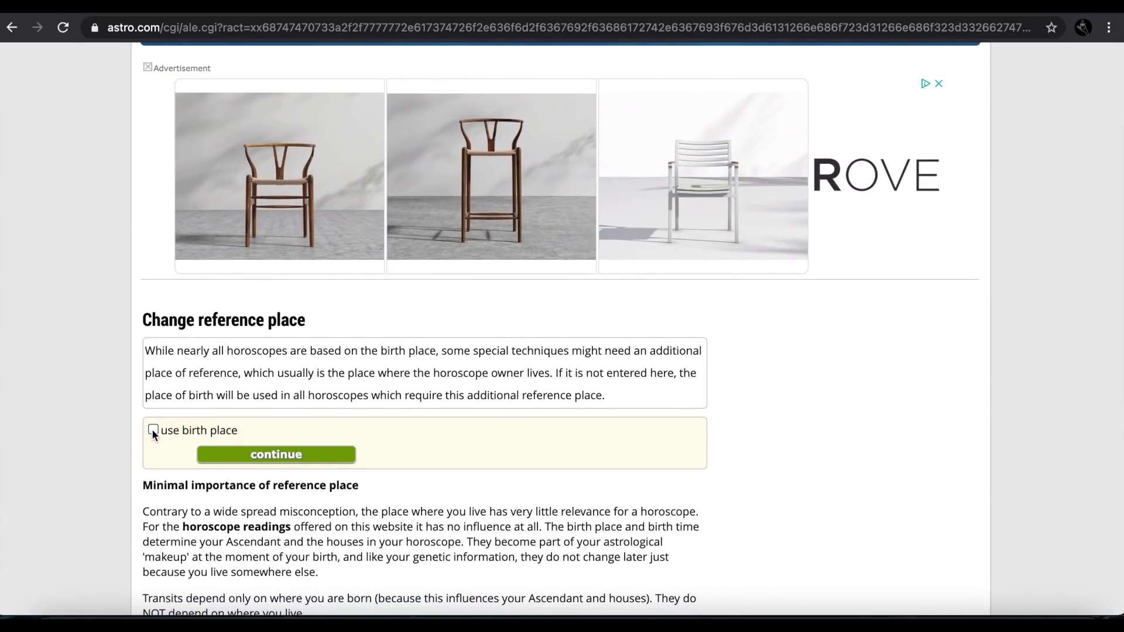
click(260, 460)
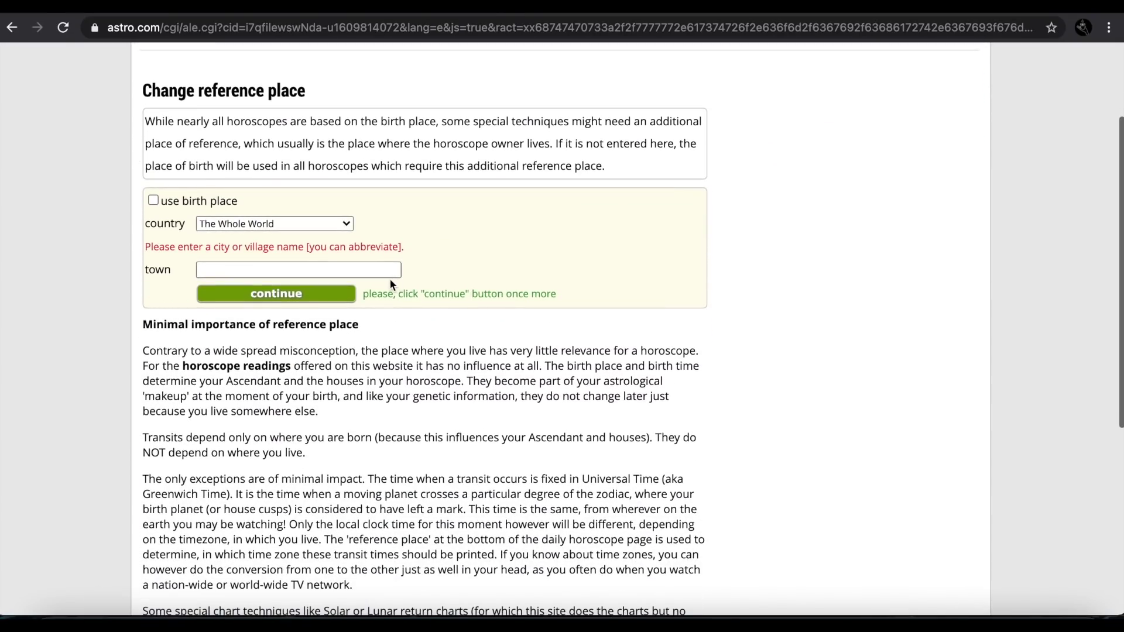
click(375, 269)
text(los ang)
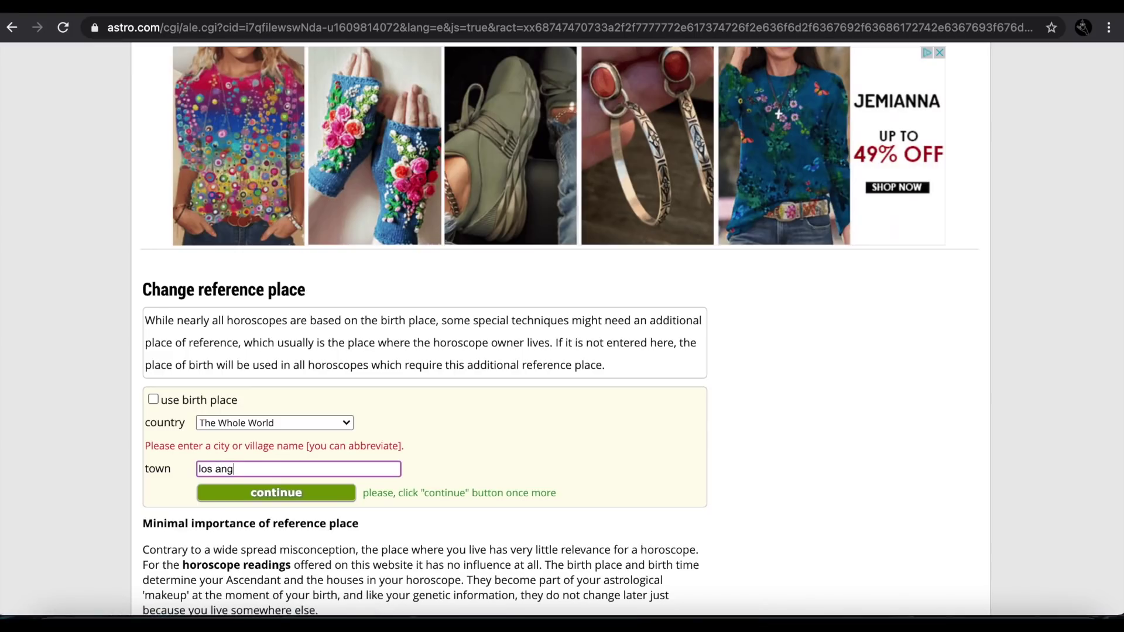
text(eles, ca)
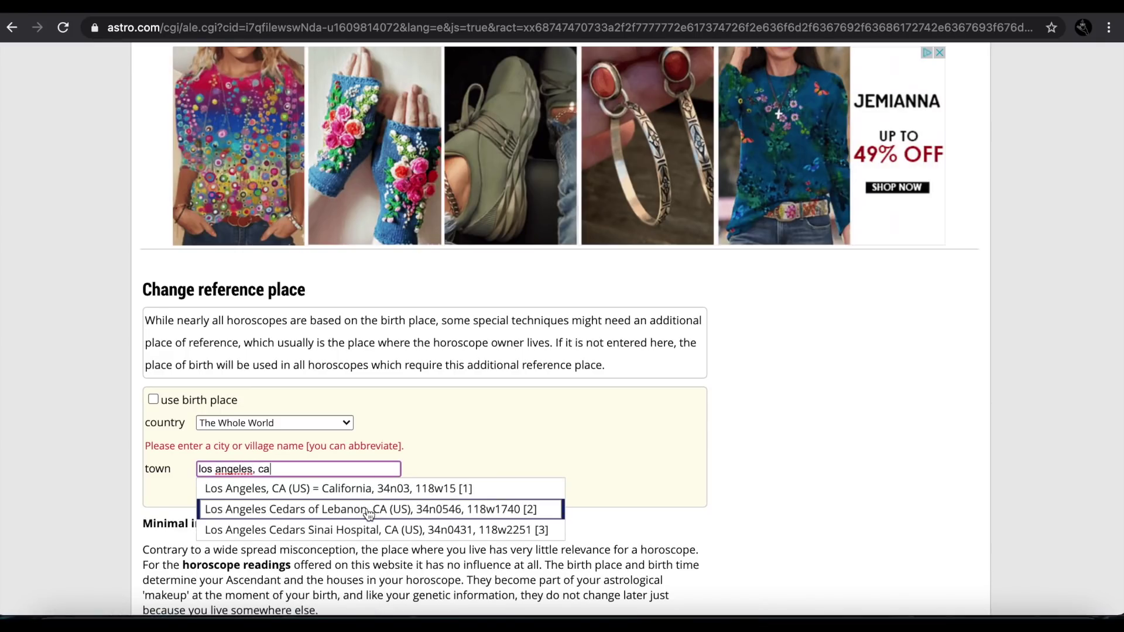
click(377, 489)
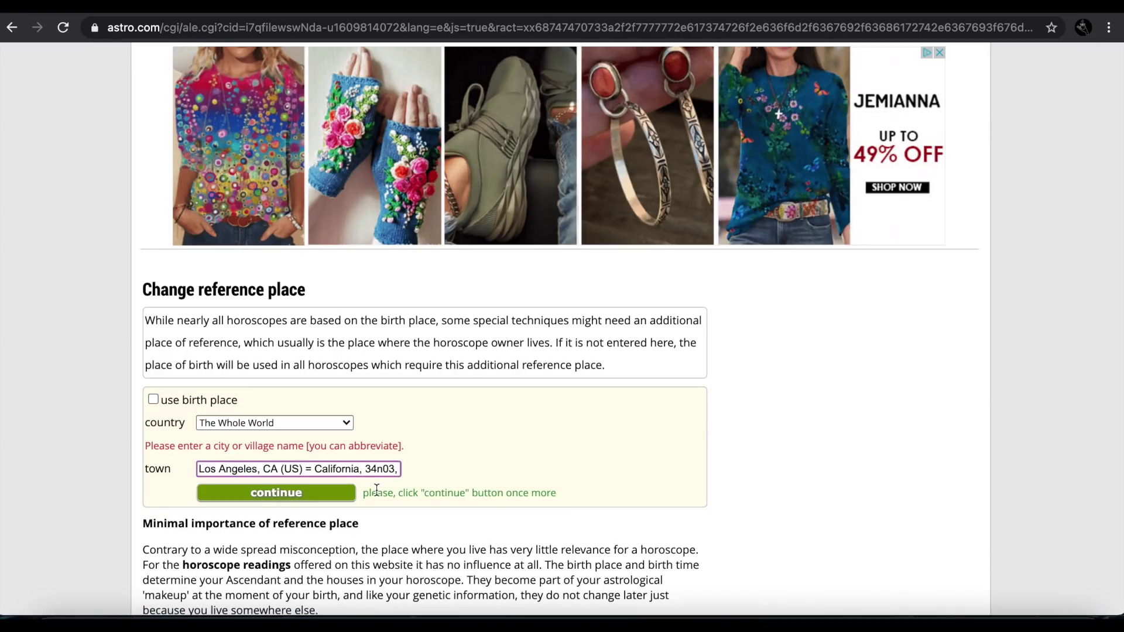
click(311, 497)
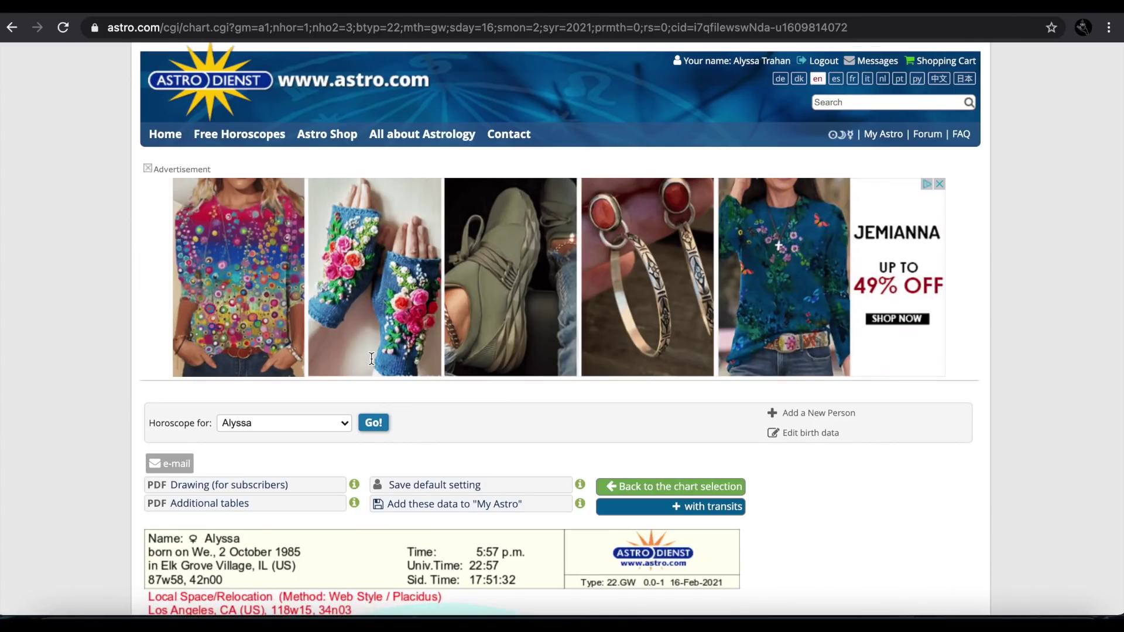
Examine the house positions, angles and planets in the relocation chart wheel for Los Angeles
scroll(372, 359, down, 8)
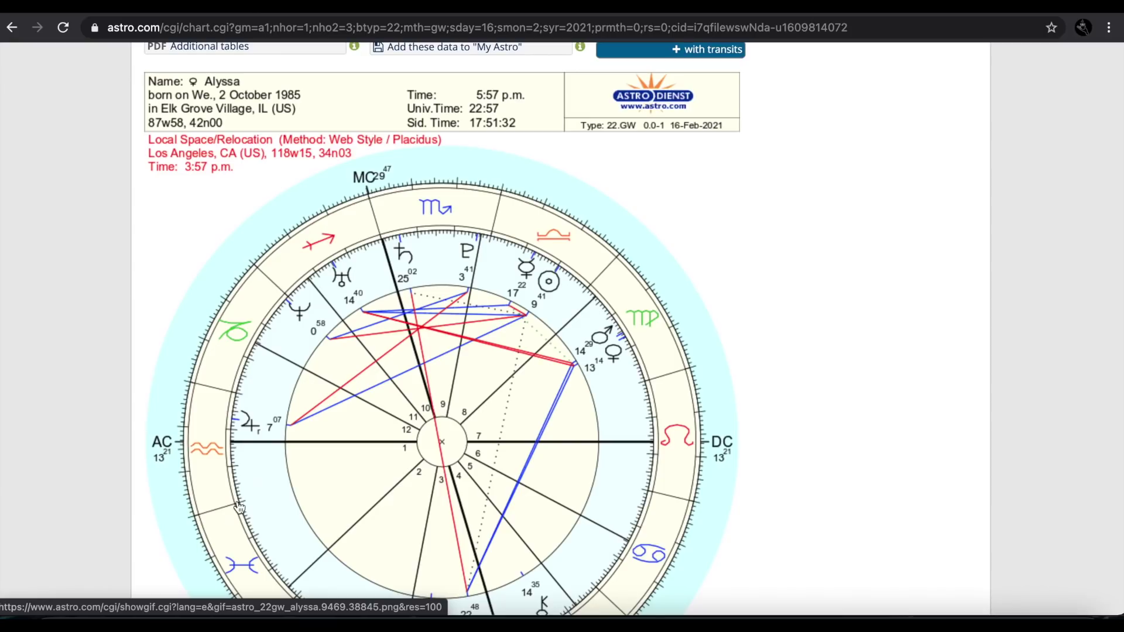
scroll(222, 536, down, 1)
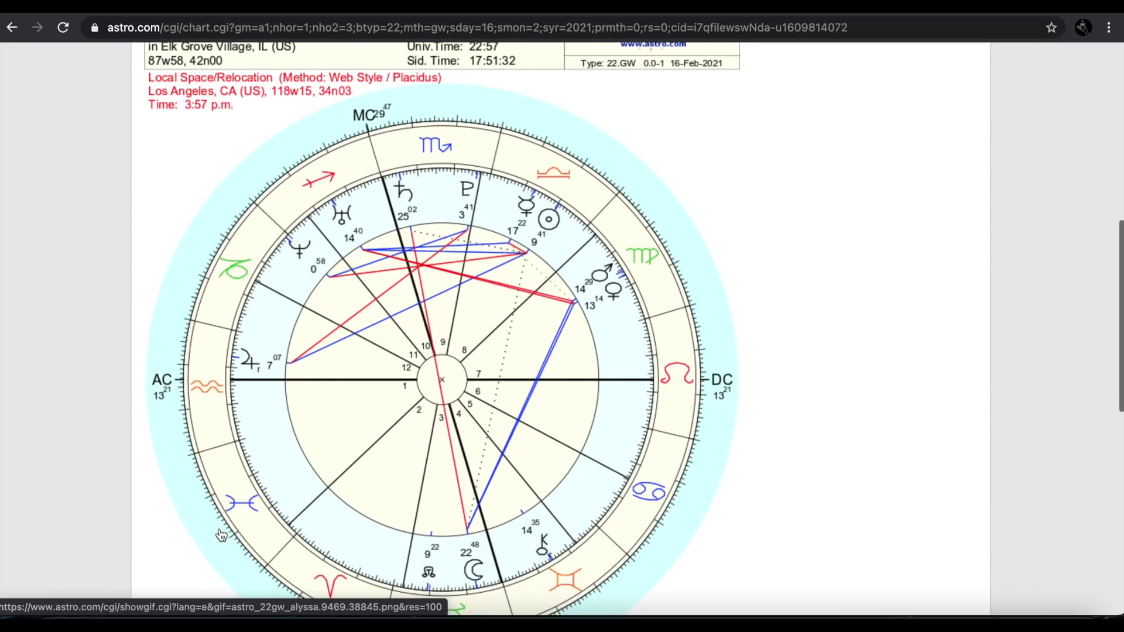
scroll(222, 536, down, 2)
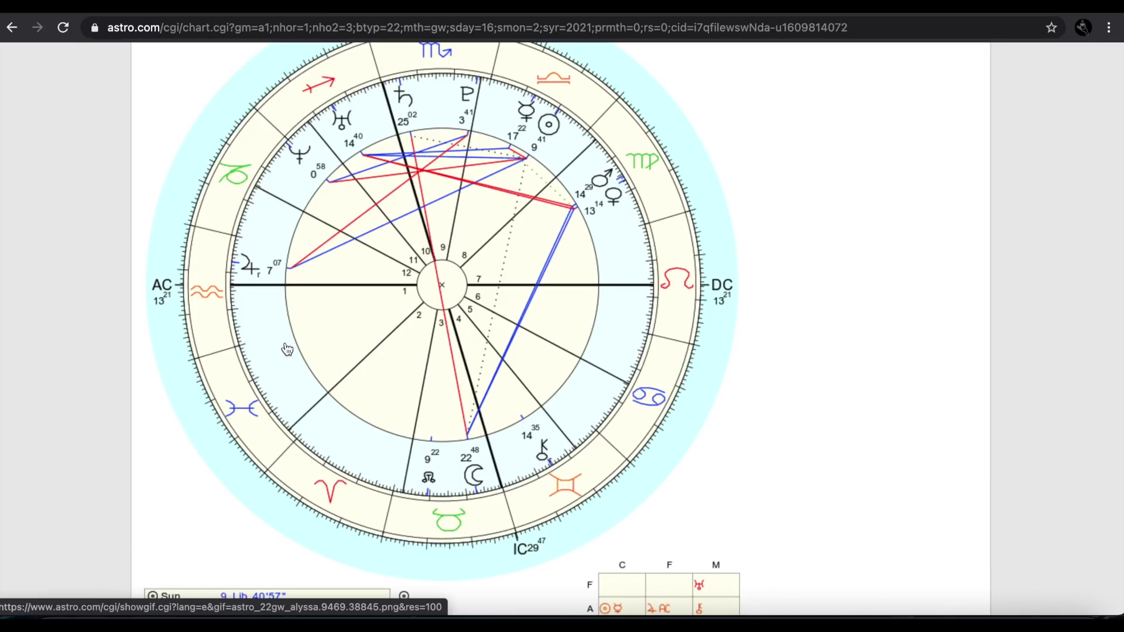
scroll(287, 350, up, 2)
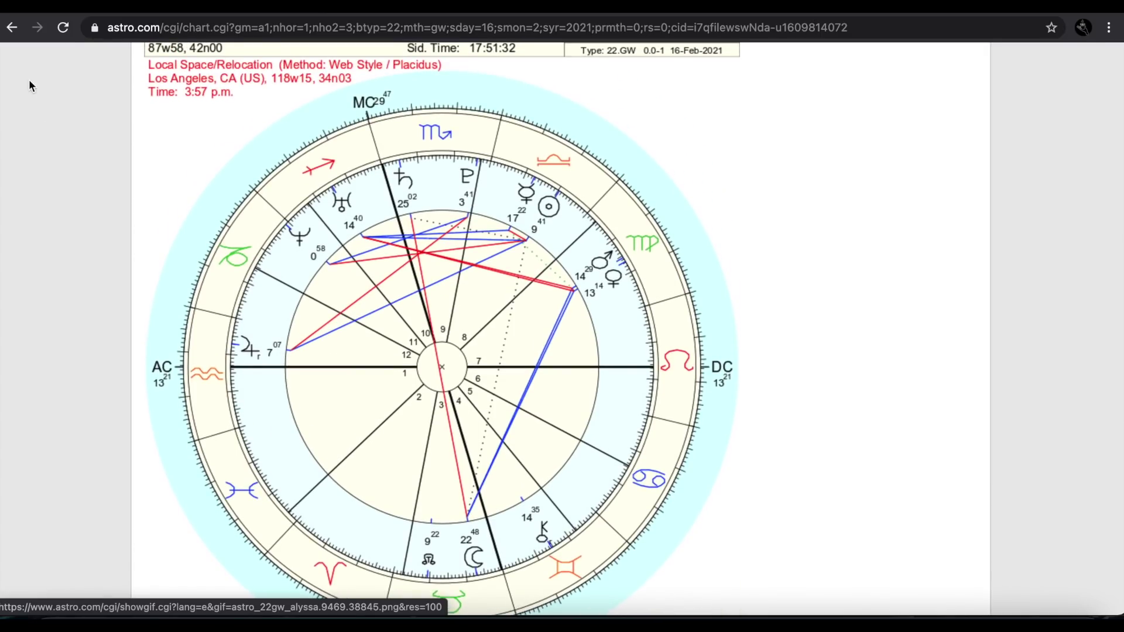
Set the reference place back to the birth place and return to the chart selection
click(11, 28)
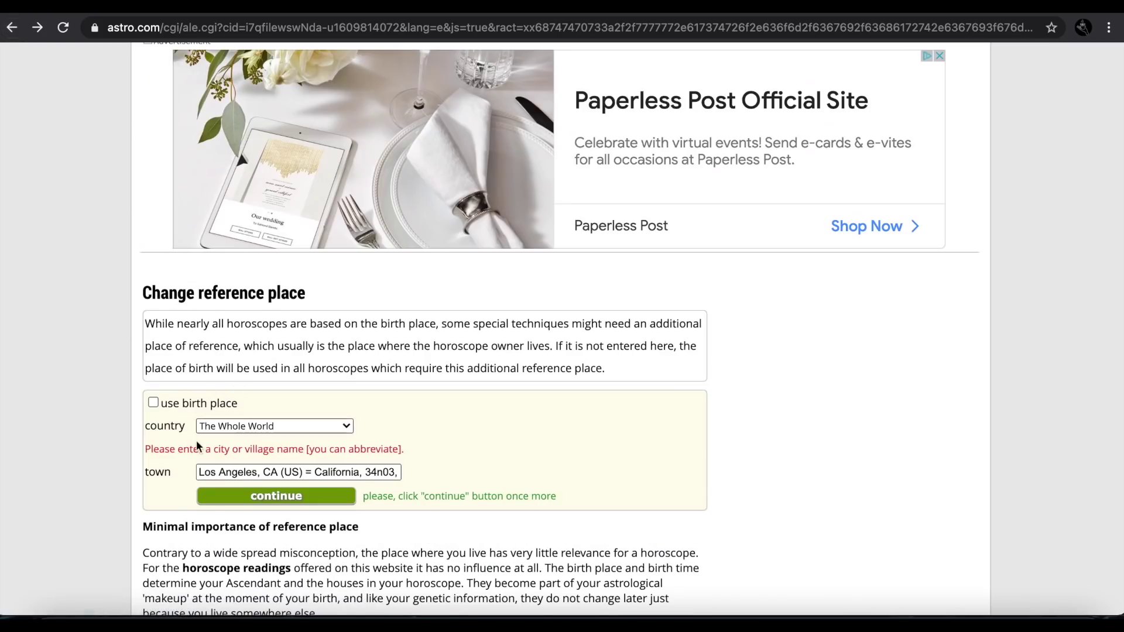
click(152, 403)
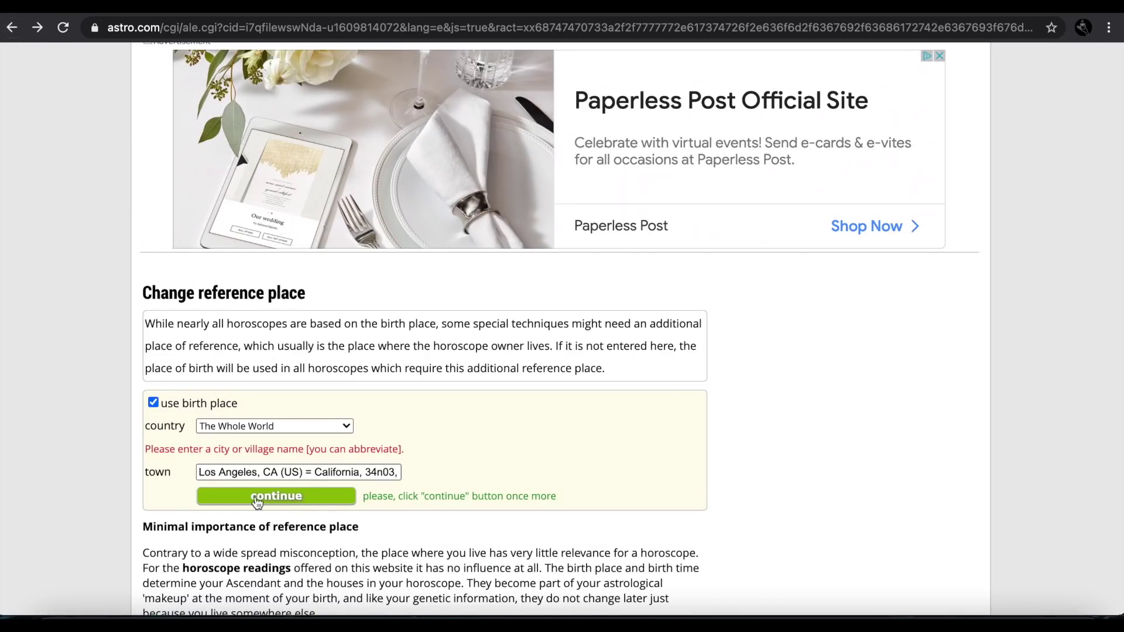
click(253, 499)
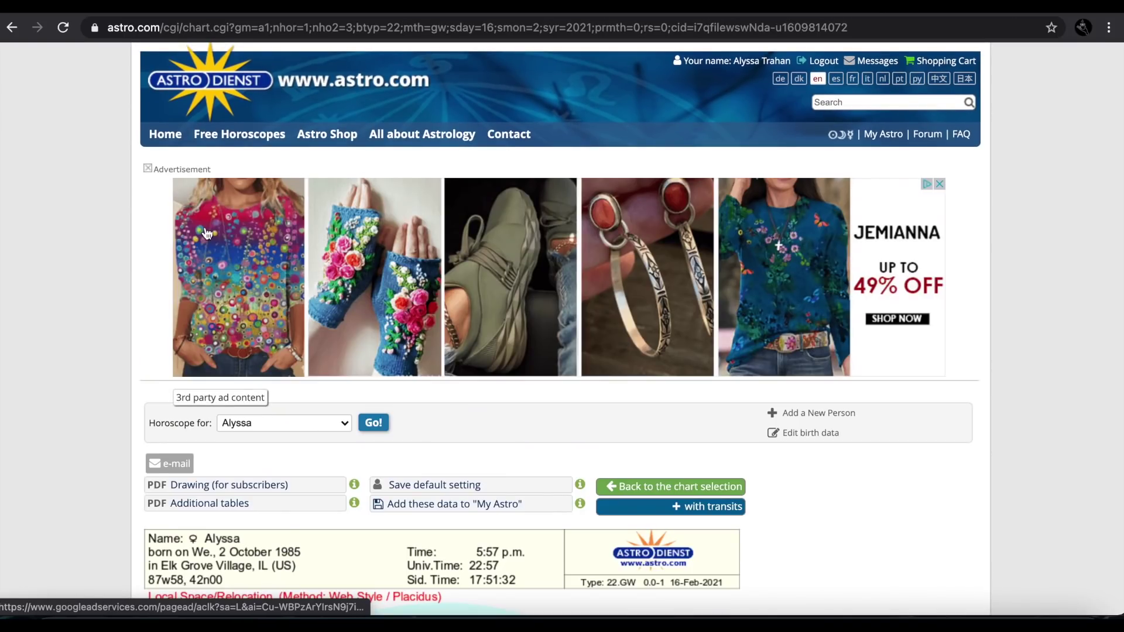
click(644, 492)
Set the chart type to Natal Chart Wheel
scroll(115, 259, down, 1)
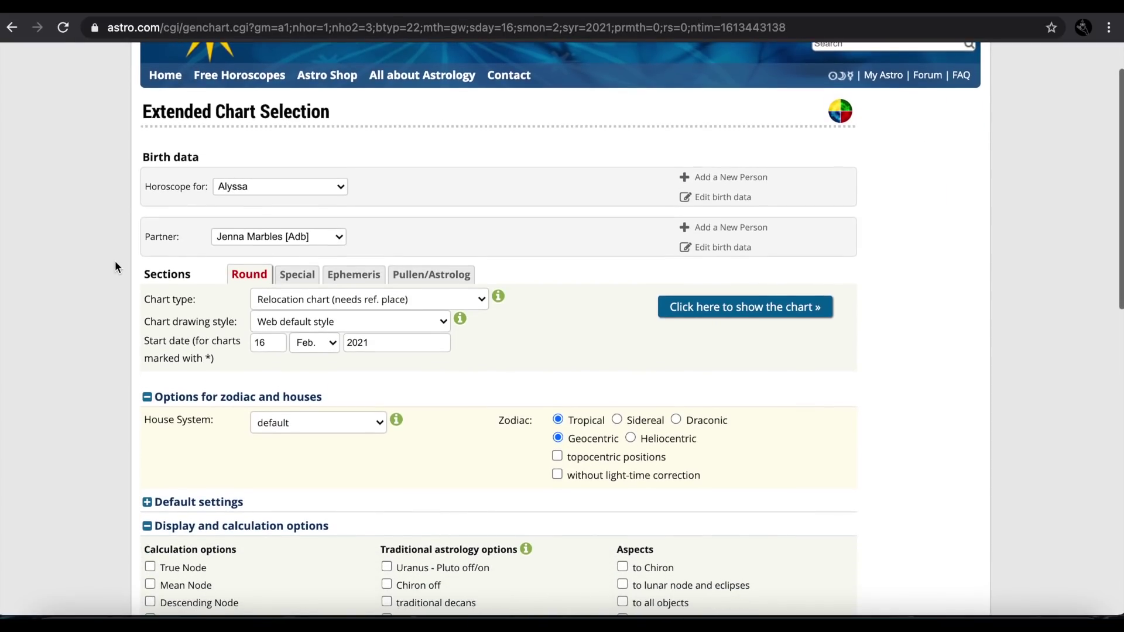
click(295, 305)
scroll(300, 302, up, 10)
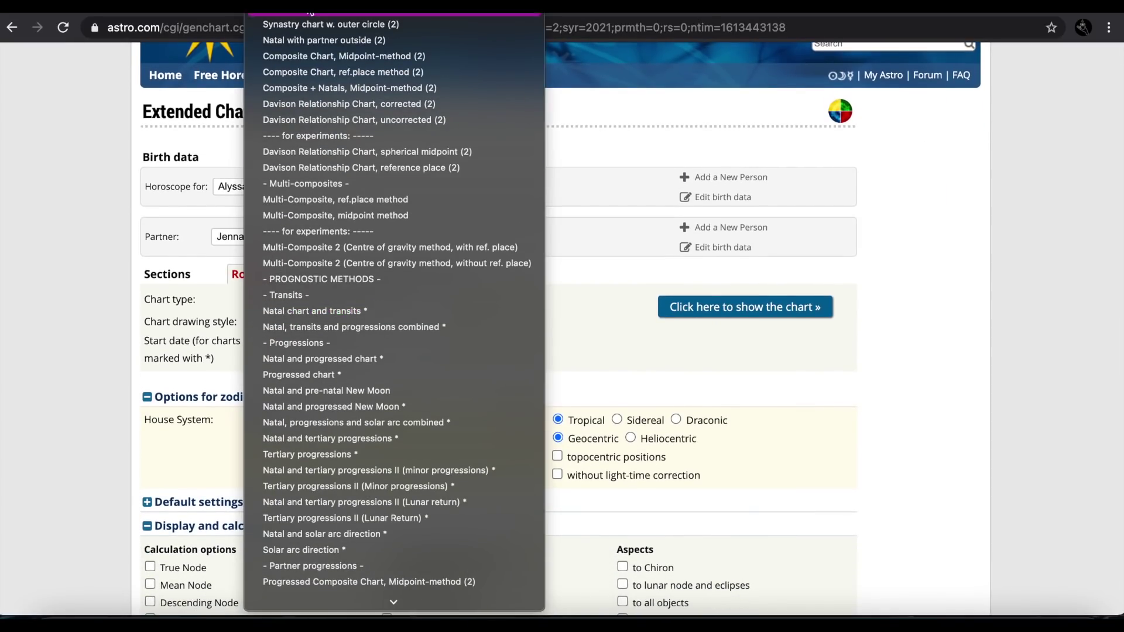
key(Escape)
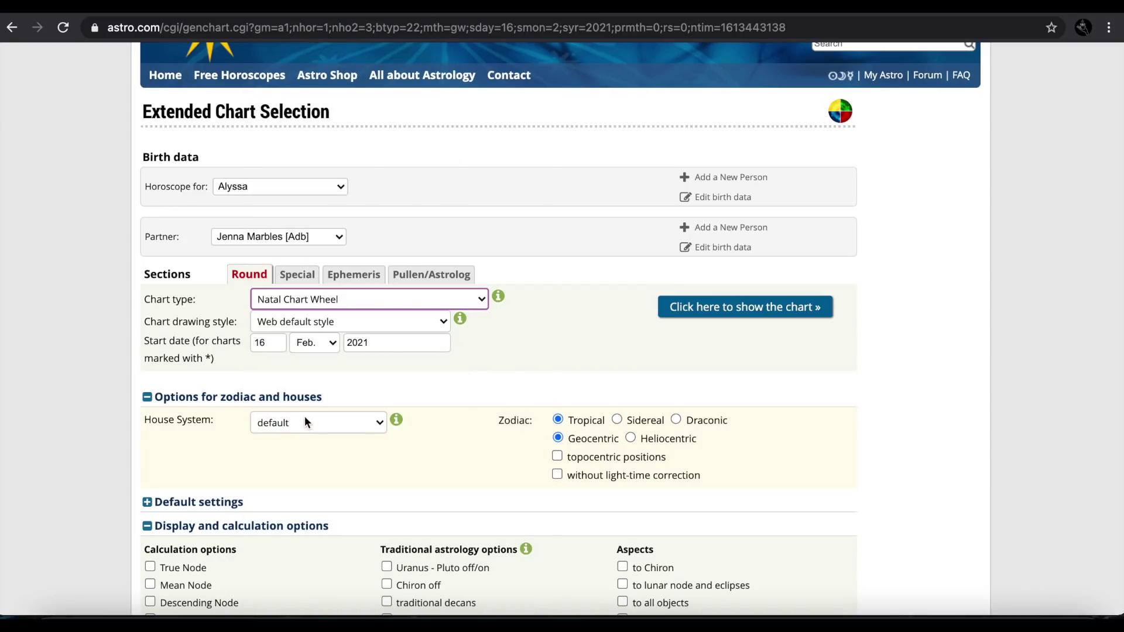
scroll(263, 366, up, 1)
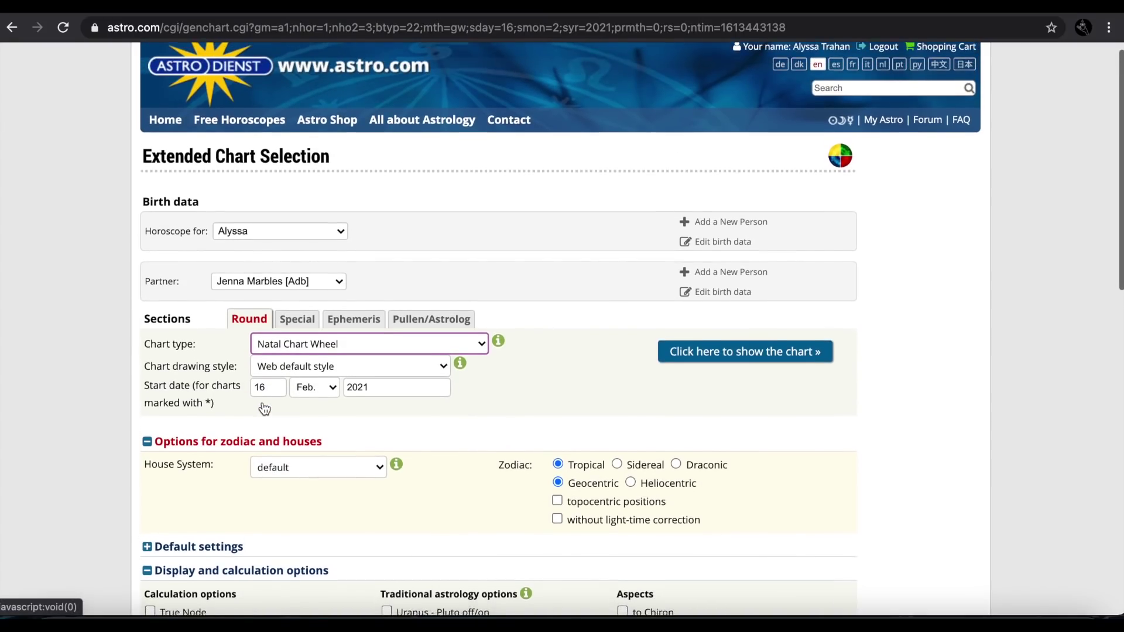
scroll(264, 366, down, 2)
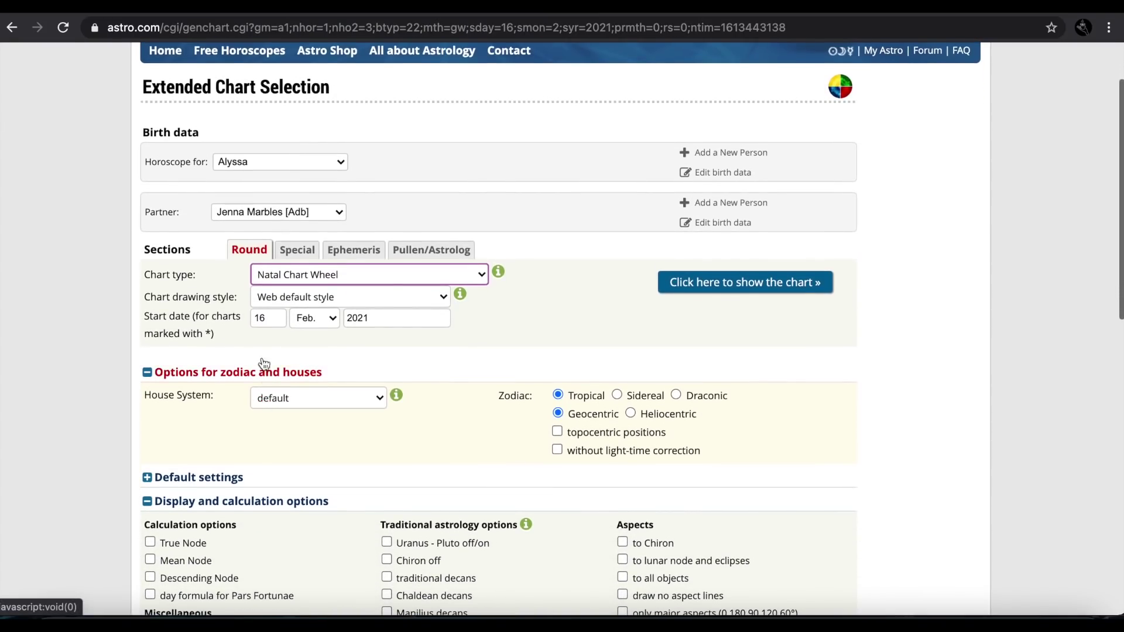
click(274, 273)
click(286, 275)
Try Placidus as the house system for the natal chart, and restore the default setting
scroll(287, 288, down, 2)
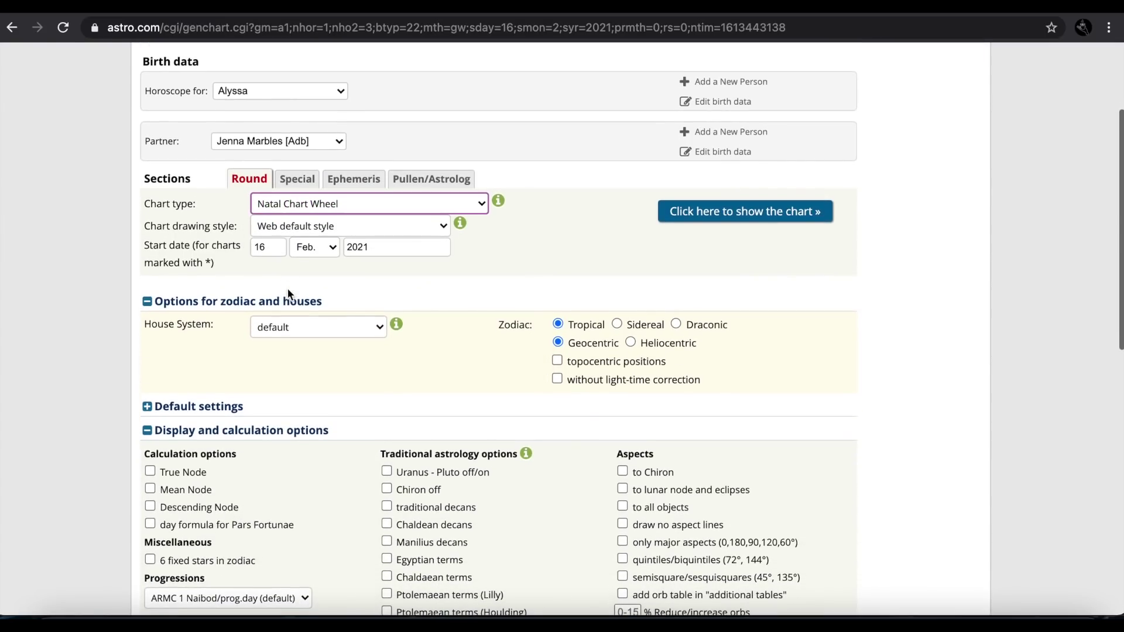
drag(176, 323, 252, 325)
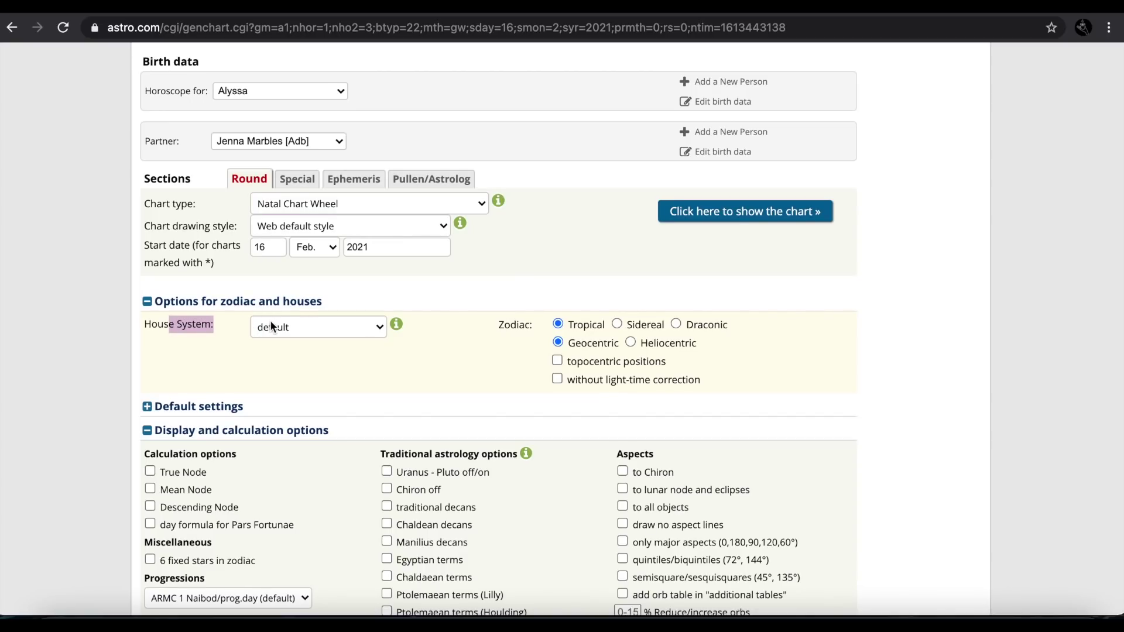
click(270, 325)
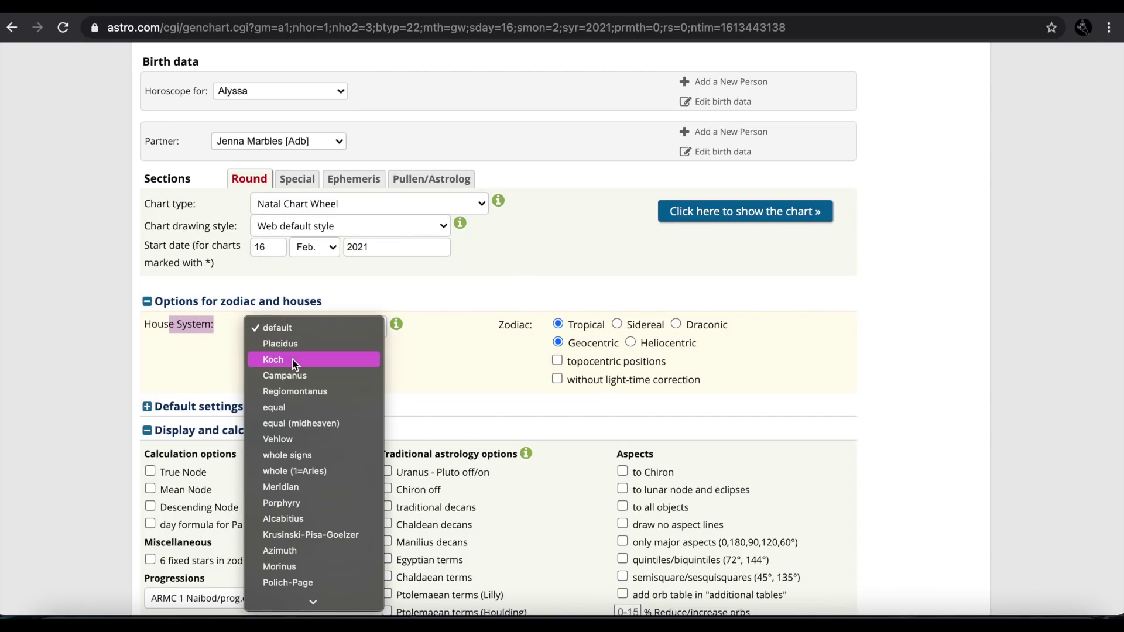
click(299, 344)
click(303, 326)
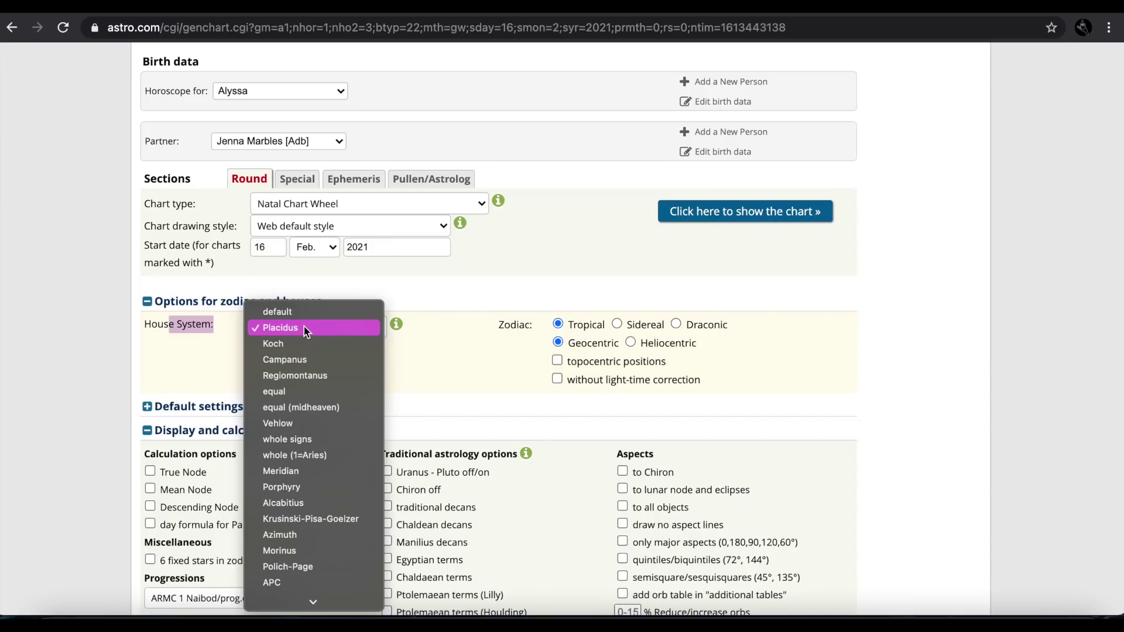
click(310, 311)
Read the house systems information, including the description of the default Placidus system, and close it
scroll(303, 346, down, 1)
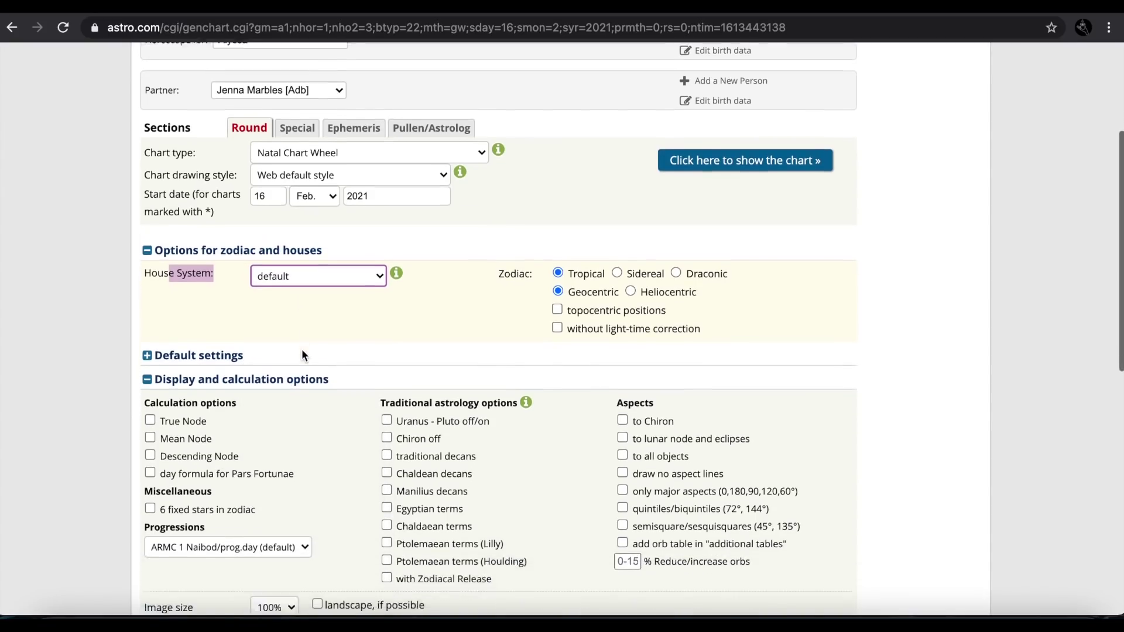
scroll(302, 355, down, 1)
click(396, 236)
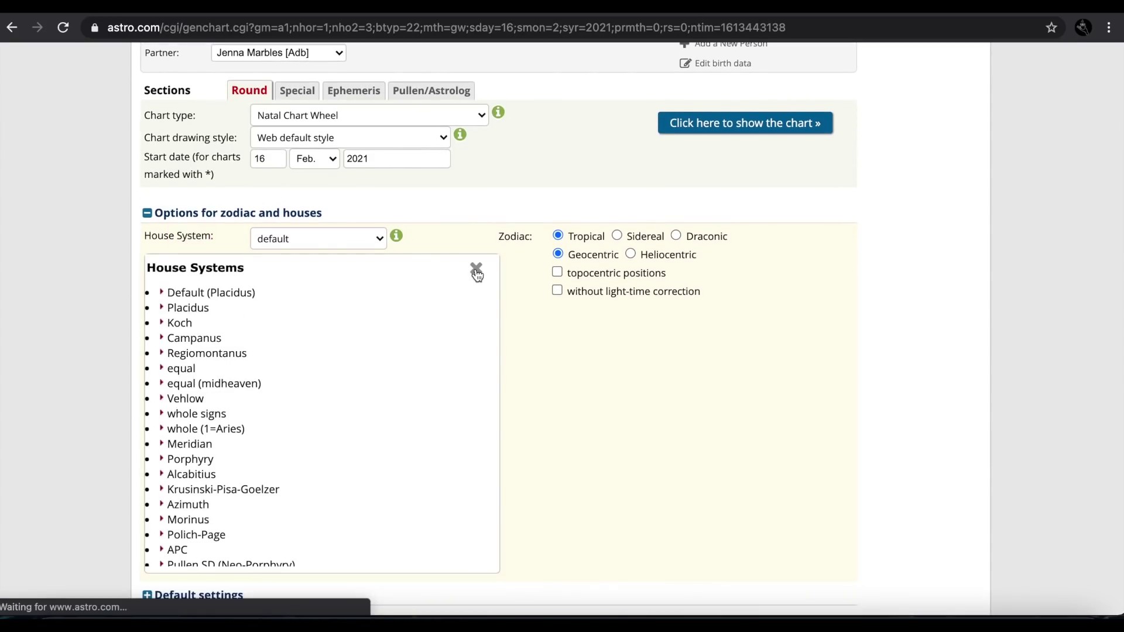
click(176, 295)
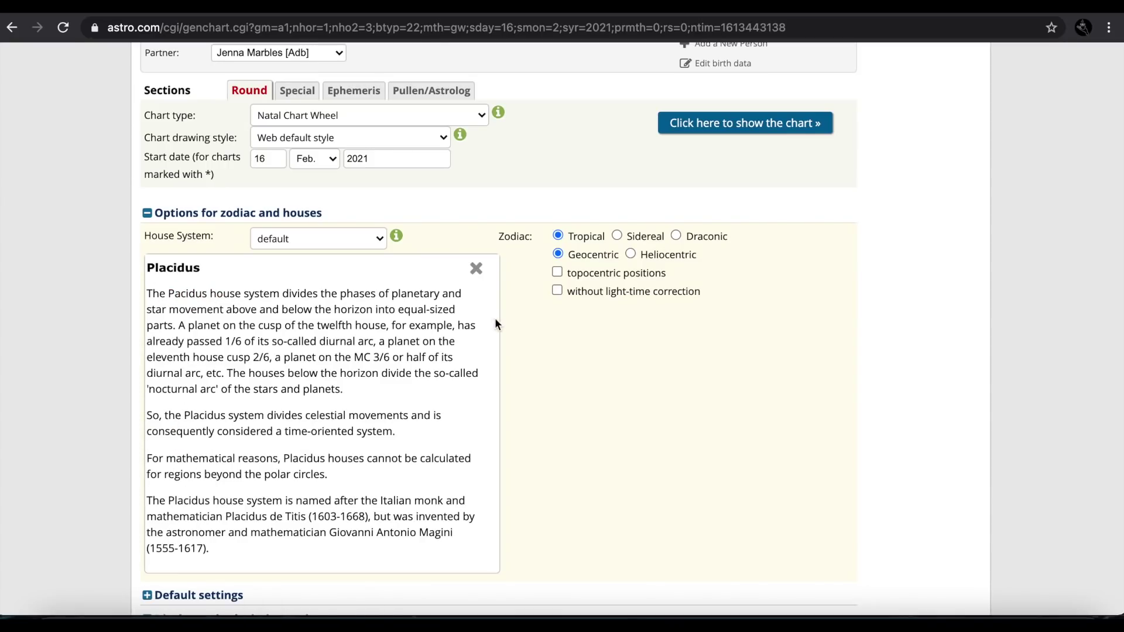
click(476, 270)
click(396, 236)
scroll(272, 313, down, 2)
click(476, 270)
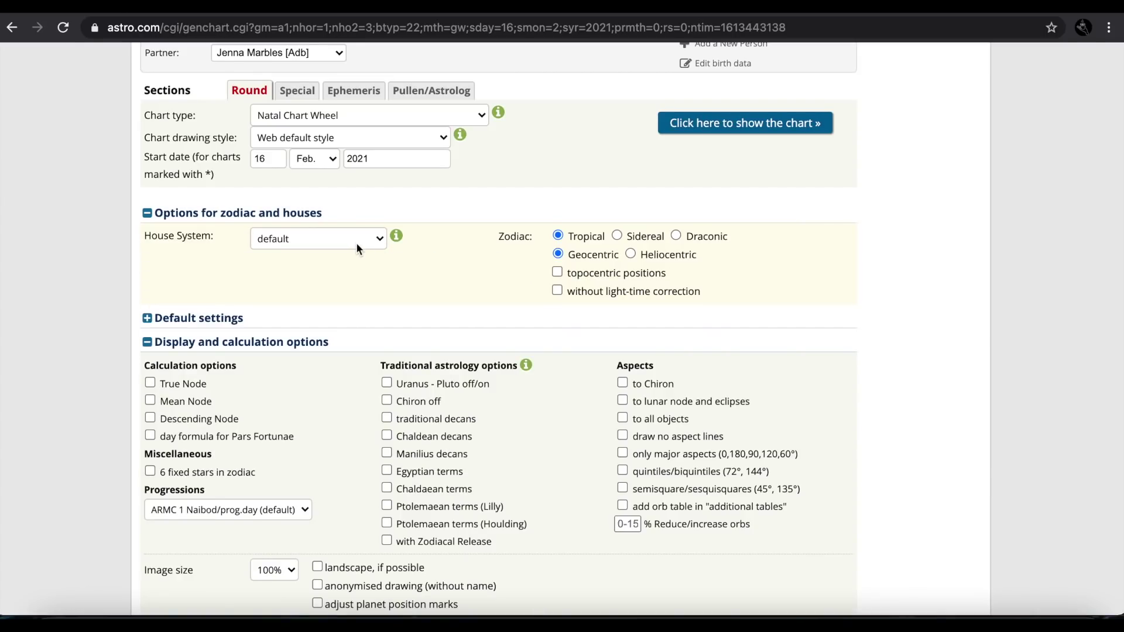
Set the house system to whole signs and the zodiac to Sidereal
click(357, 242)
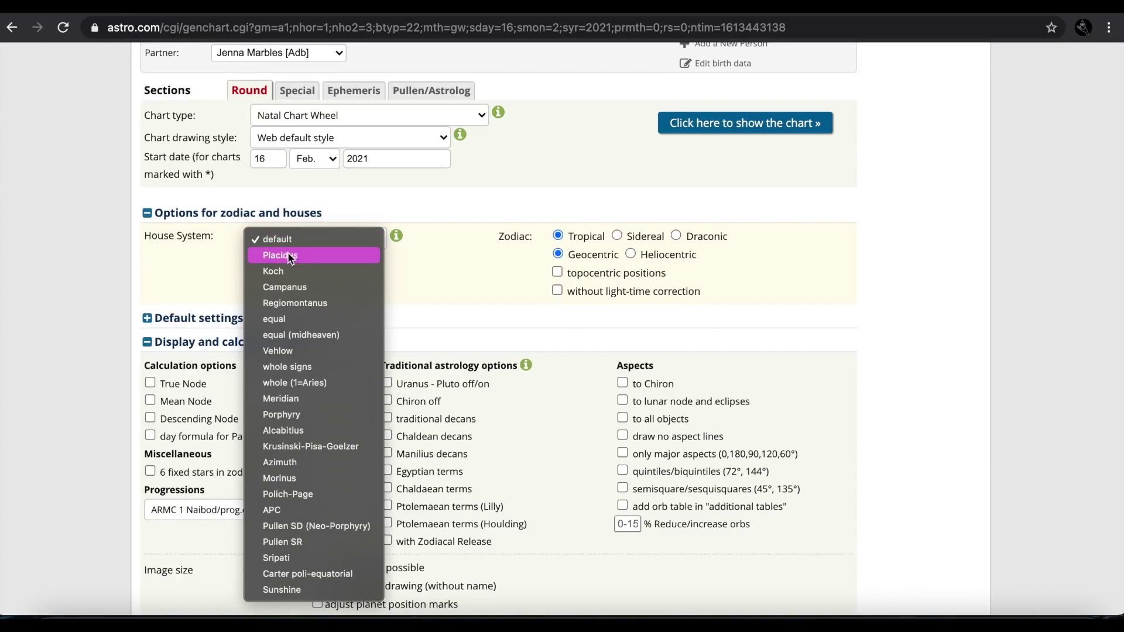
click(292, 367)
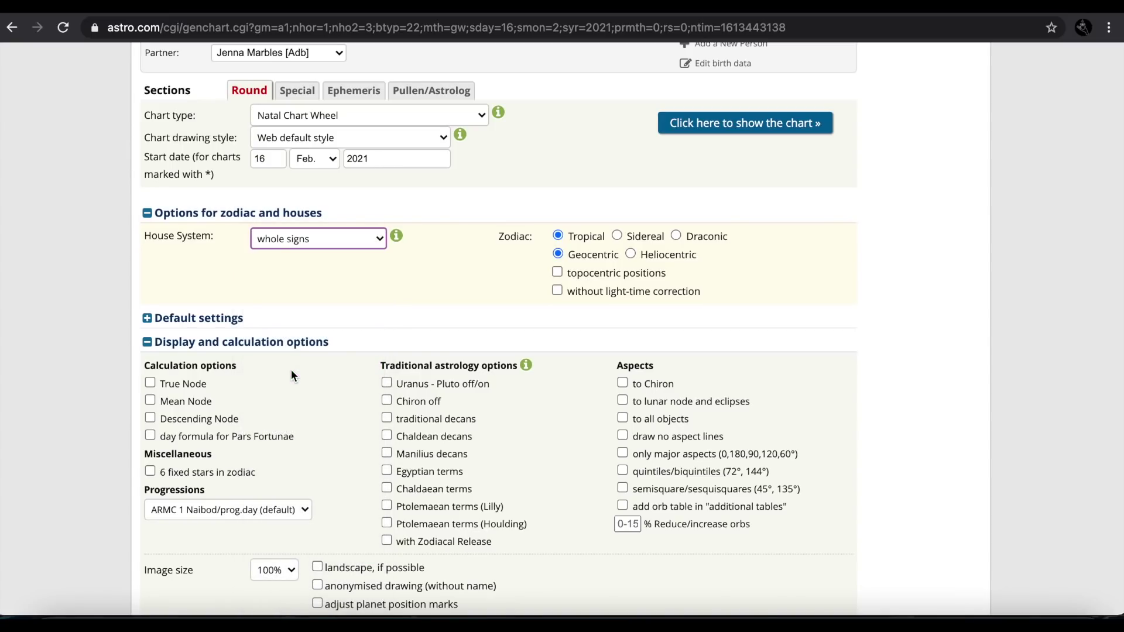
click(616, 235)
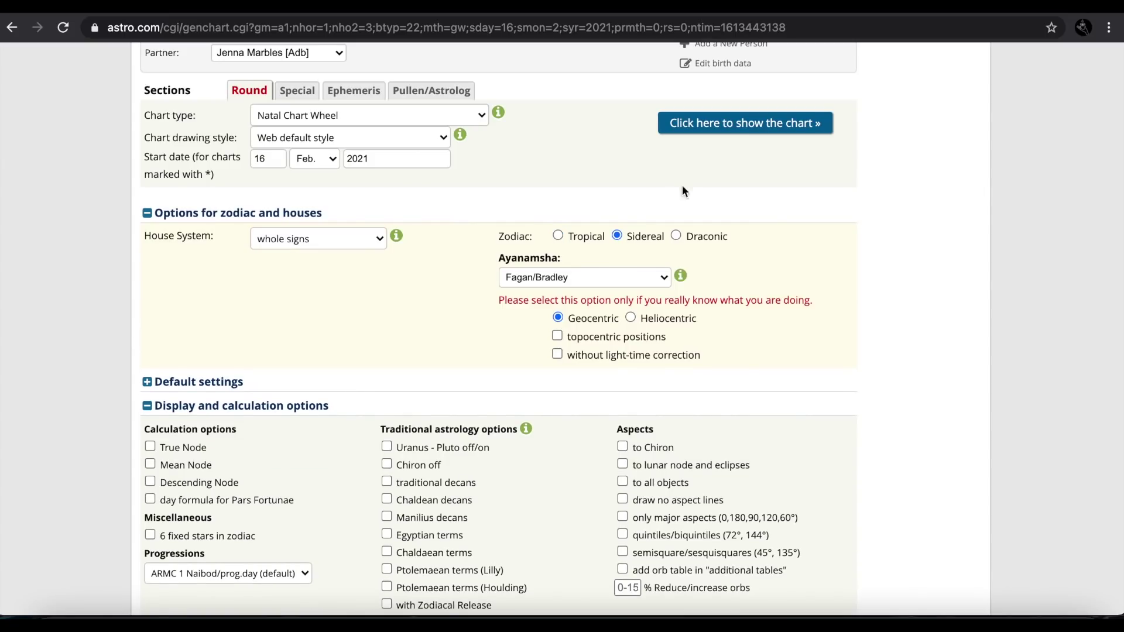
Generate the sidereal natal chart wheel to view its placements, and return to the chart selection
click(726, 130)
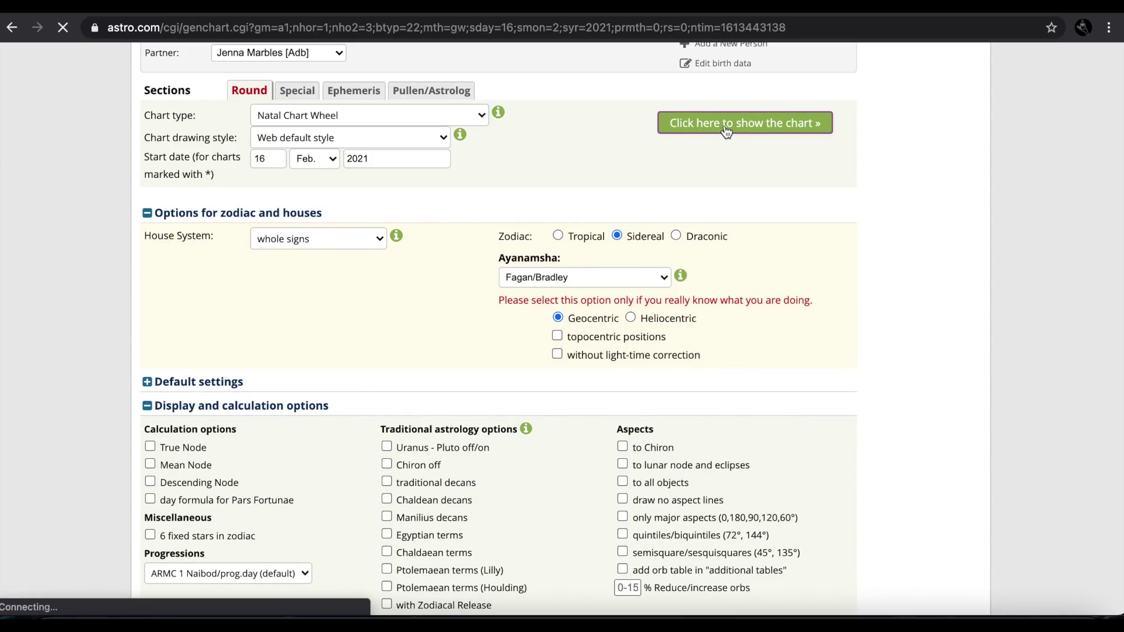
scroll(575, 146, down, 6)
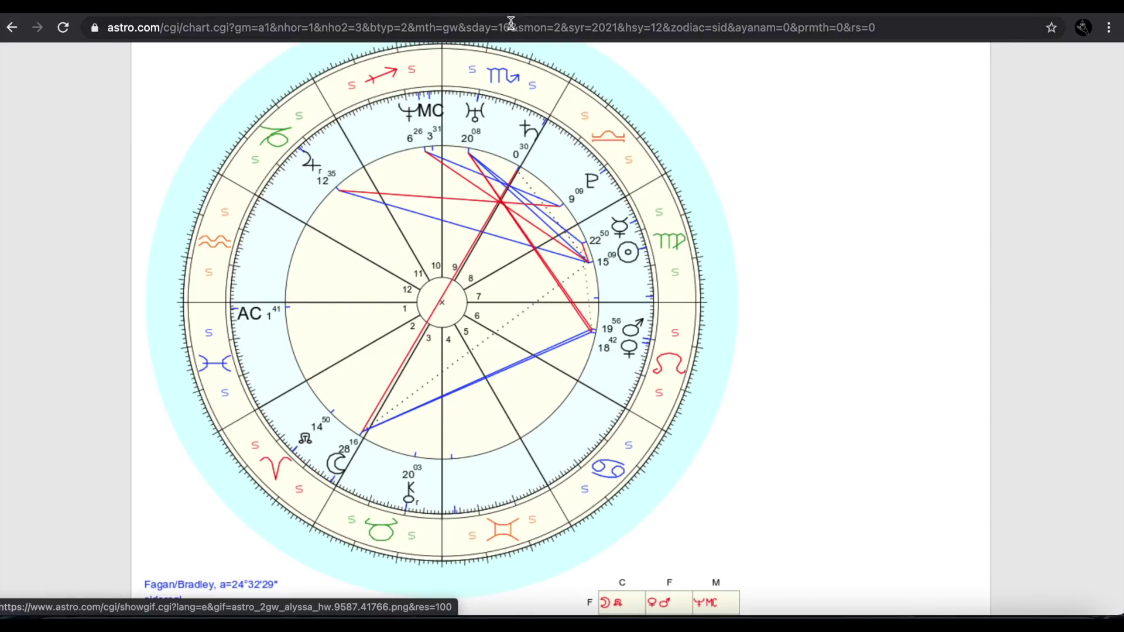
click(13, 28)
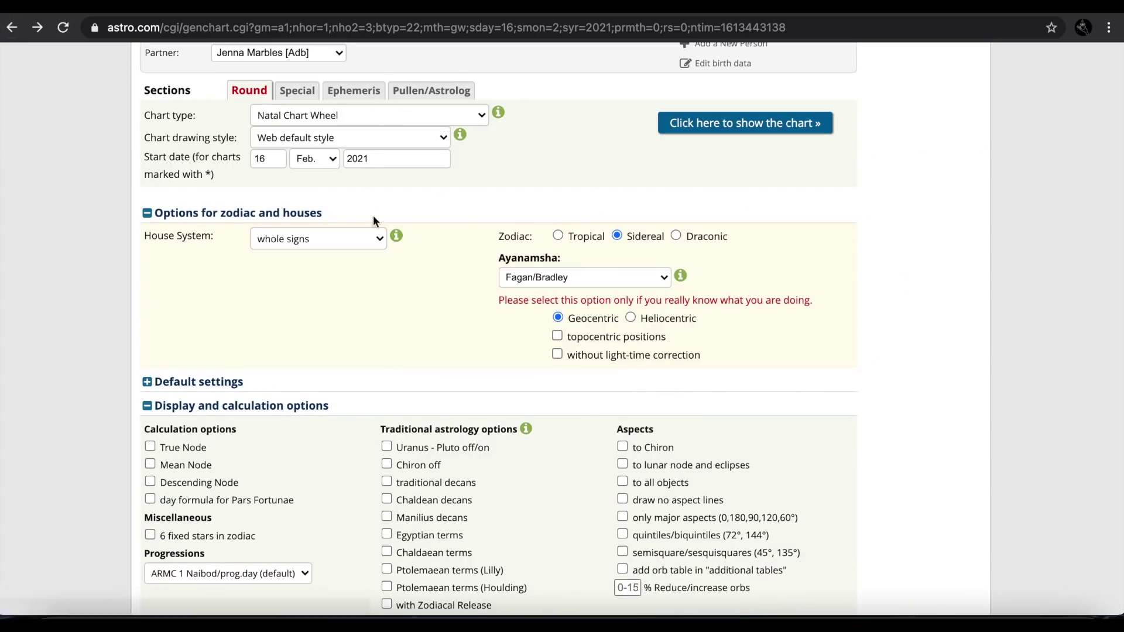
Enable the Uranus - Pluto off/on traditional astrology option and generate the natal chart with only the classical planets
scroll(369, 122, down, 3)
scroll(375, 121, down, 2)
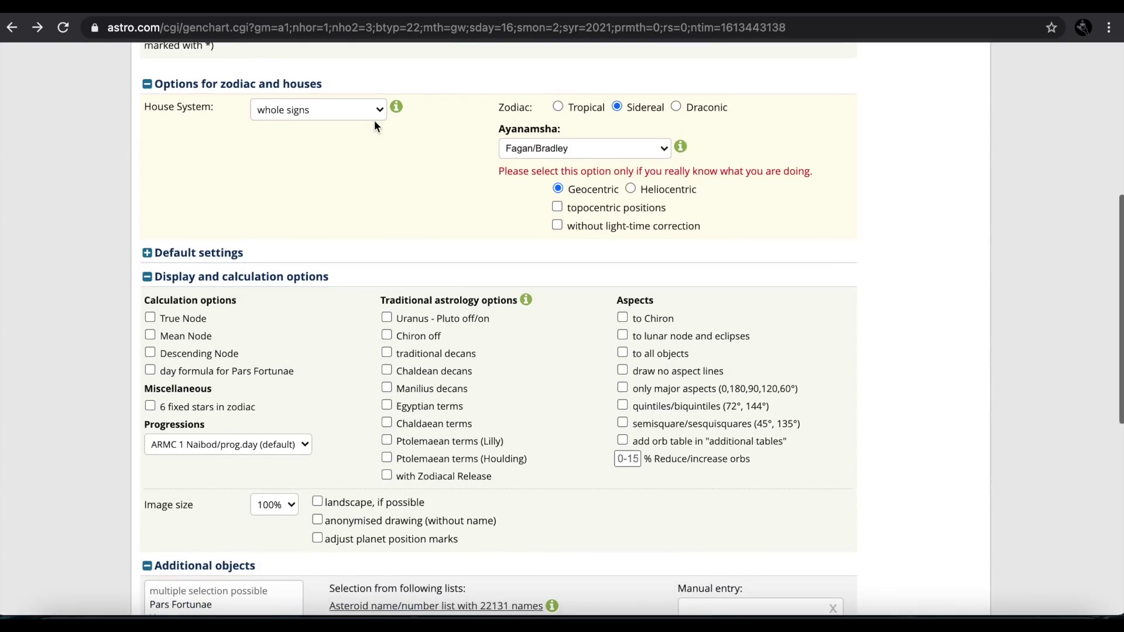
scroll(342, 256, down, 3)
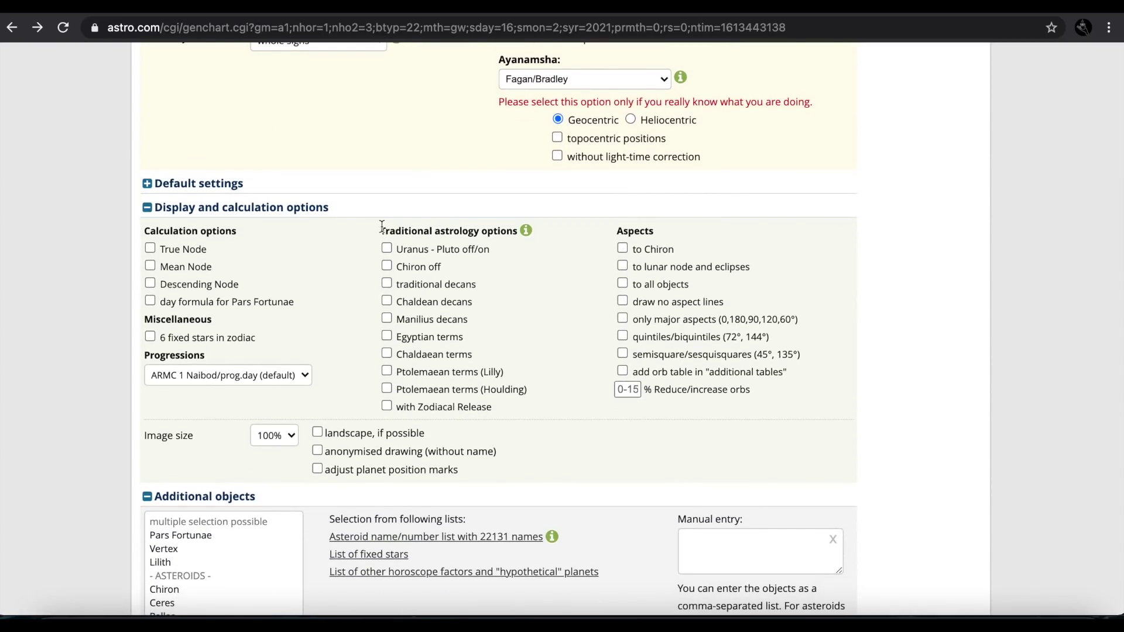
drag(380, 231, 520, 229)
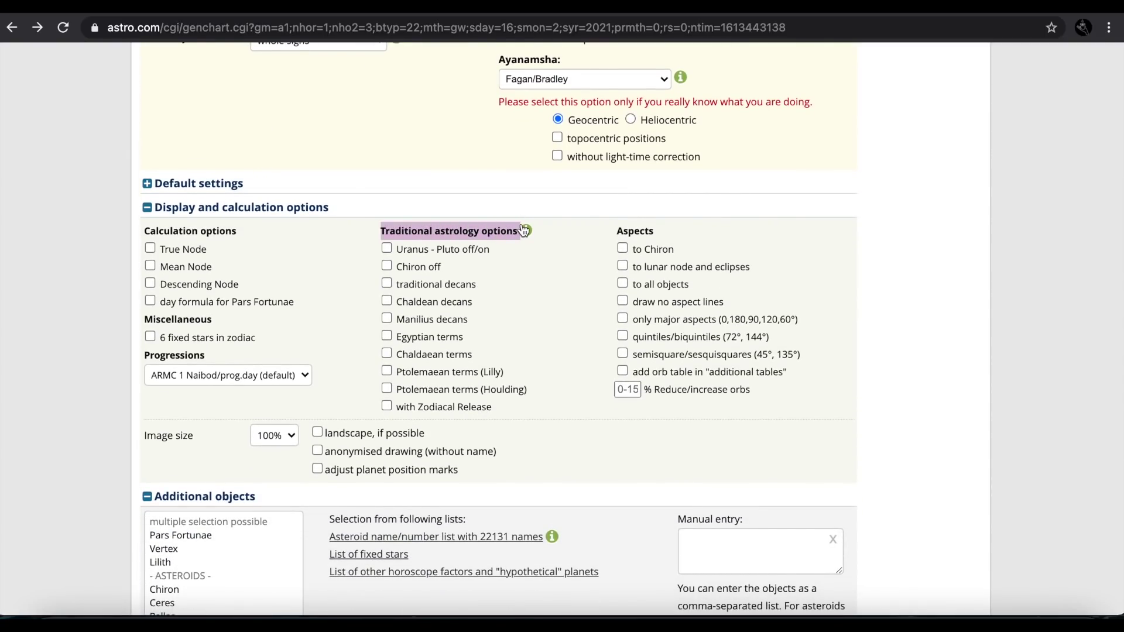
click(386, 248)
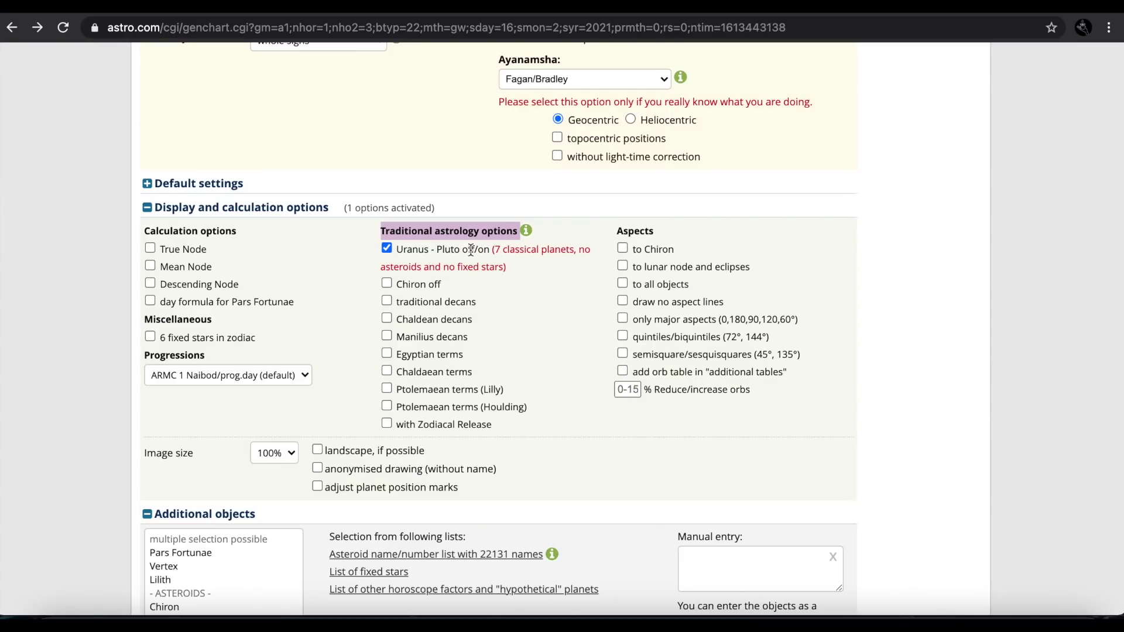
scroll(471, 250, down, 4)
click(709, 569)
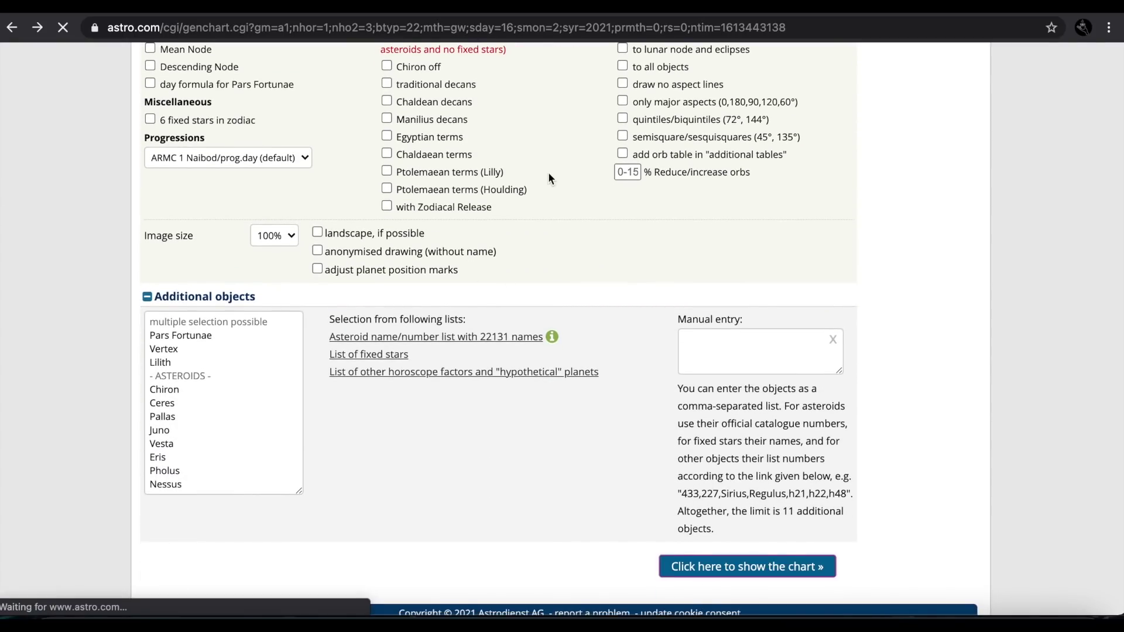
scroll(549, 172, down, 7)
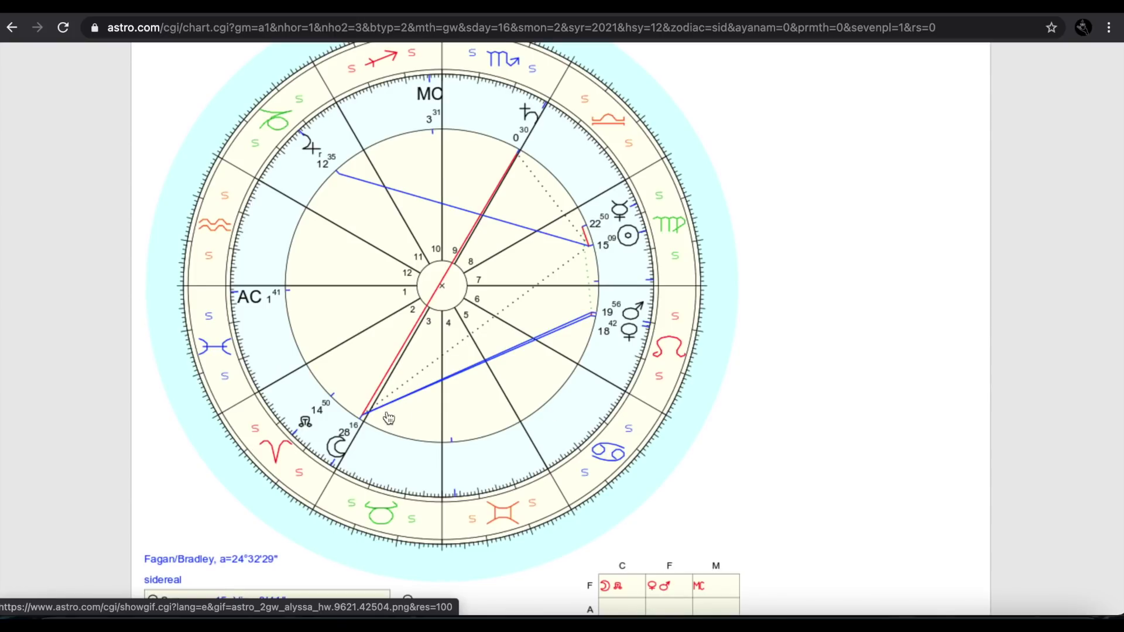
Return to the chart selection and clear the Uranus - Pluto off/on option
click(13, 29)
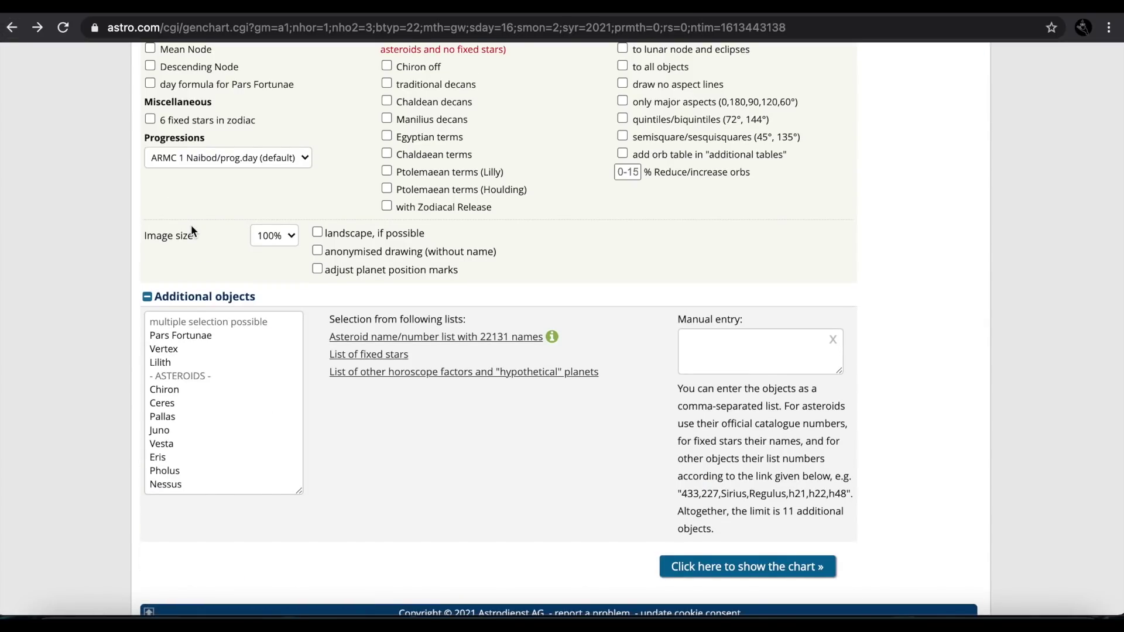
scroll(389, 254, up, 4)
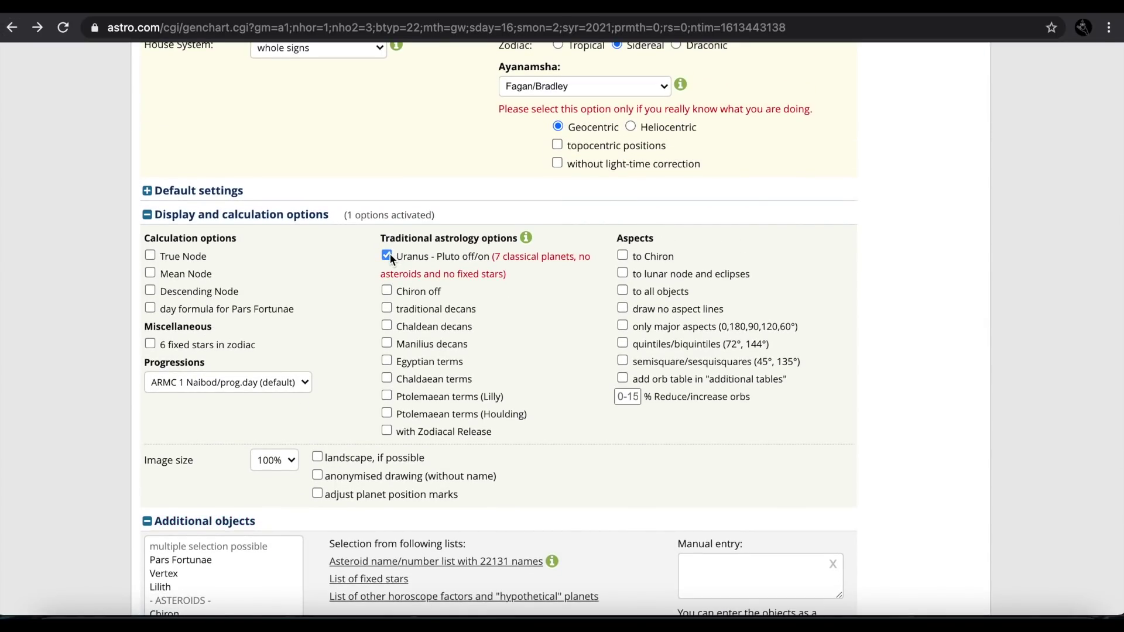
click(387, 255)
Select Pars Fortunae and Vertex together as additional objects for the chart
scroll(389, 253, down, 4)
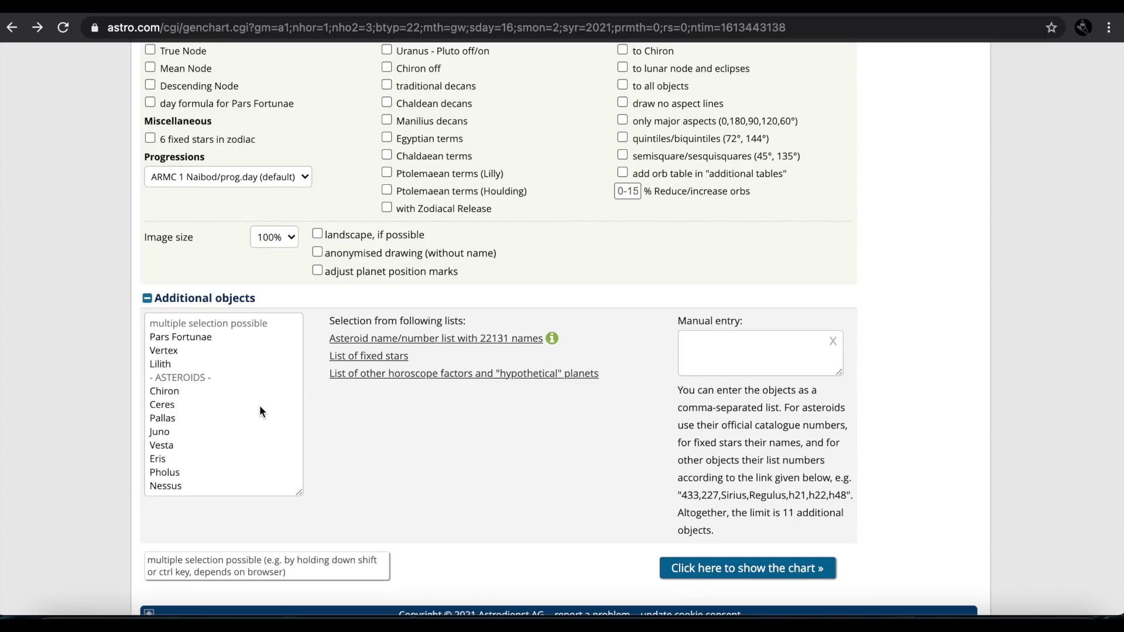
scroll(234, 179, up, 5)
scroll(234, 179, down, 8)
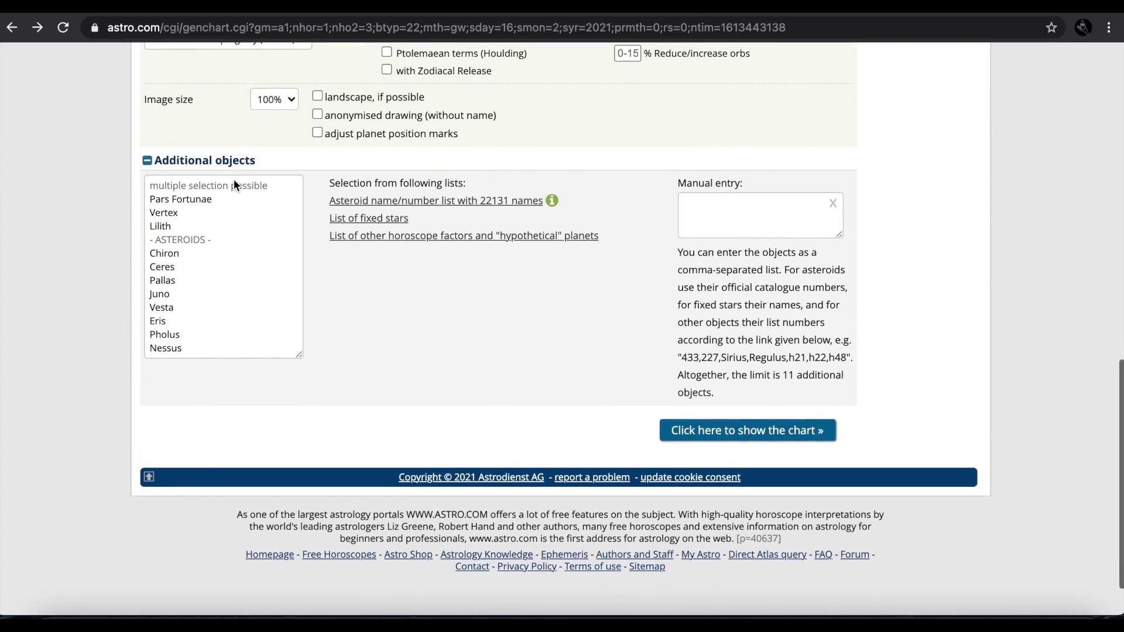
click(169, 200)
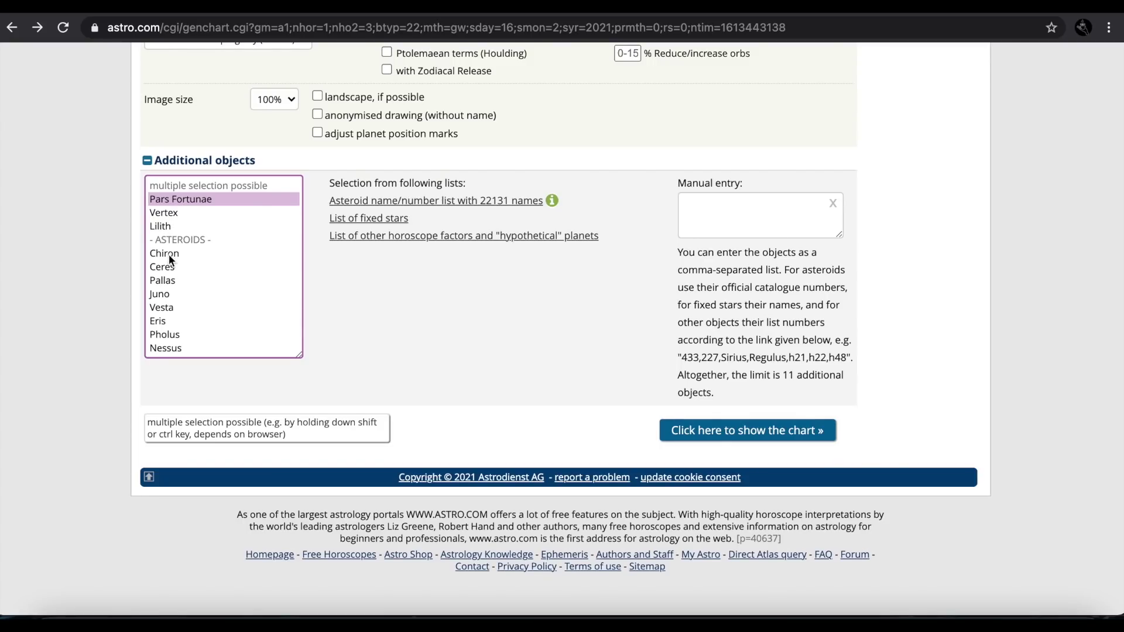
shift+click(173, 213)
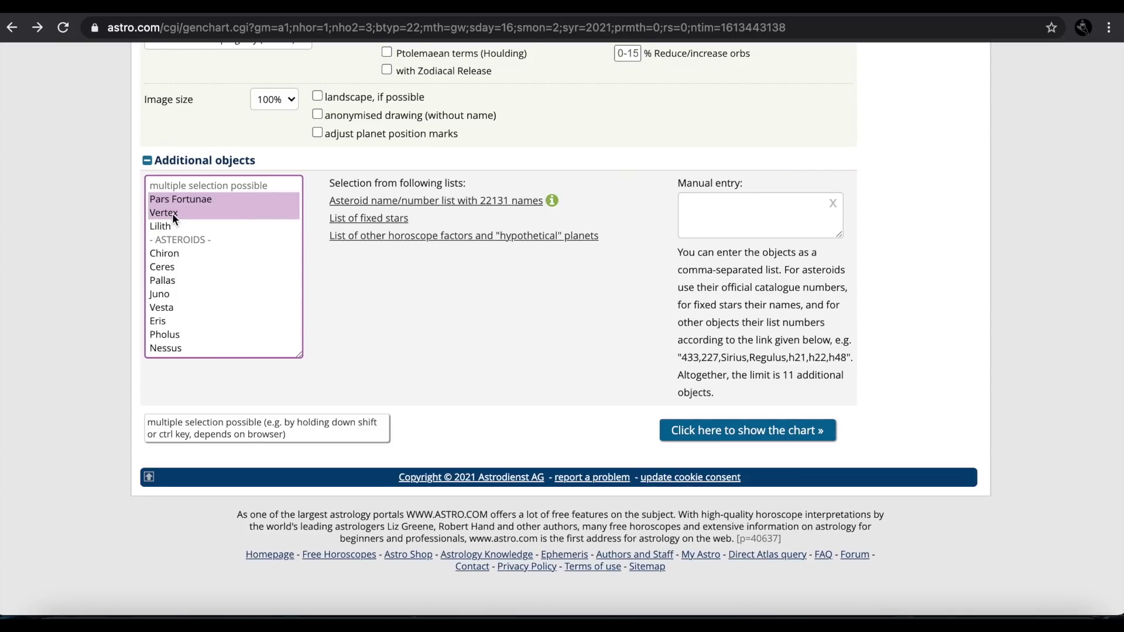
scroll(169, 268, down, 3)
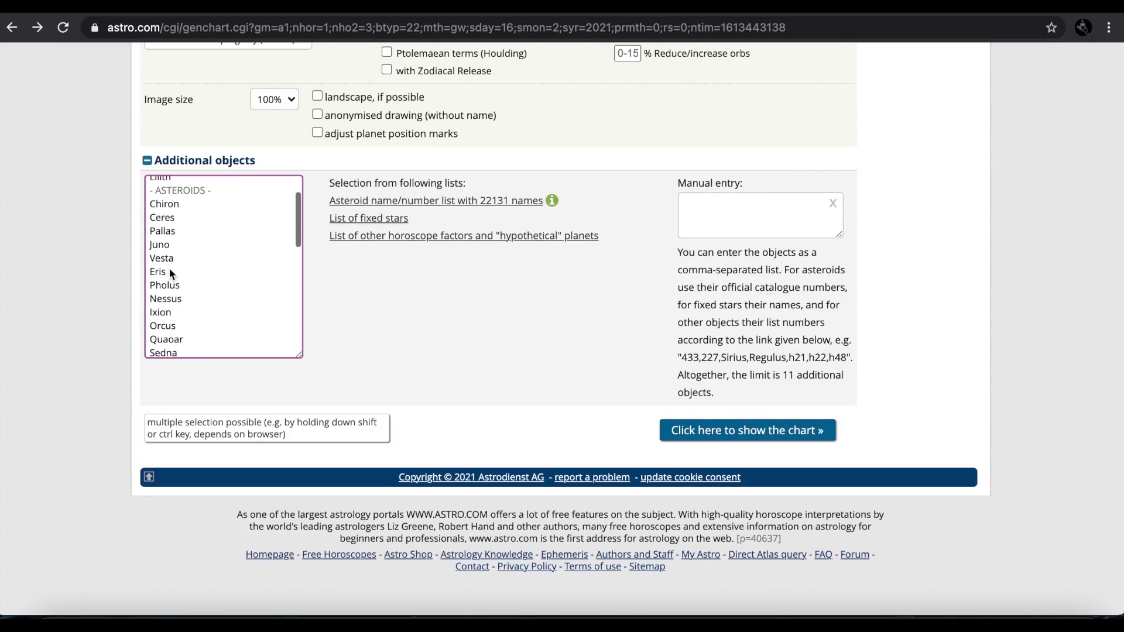
Add the asteroids Juno, Pallas, Nessus, Pholus and Eris to the additional objects selection
scroll(168, 263, up, 3)
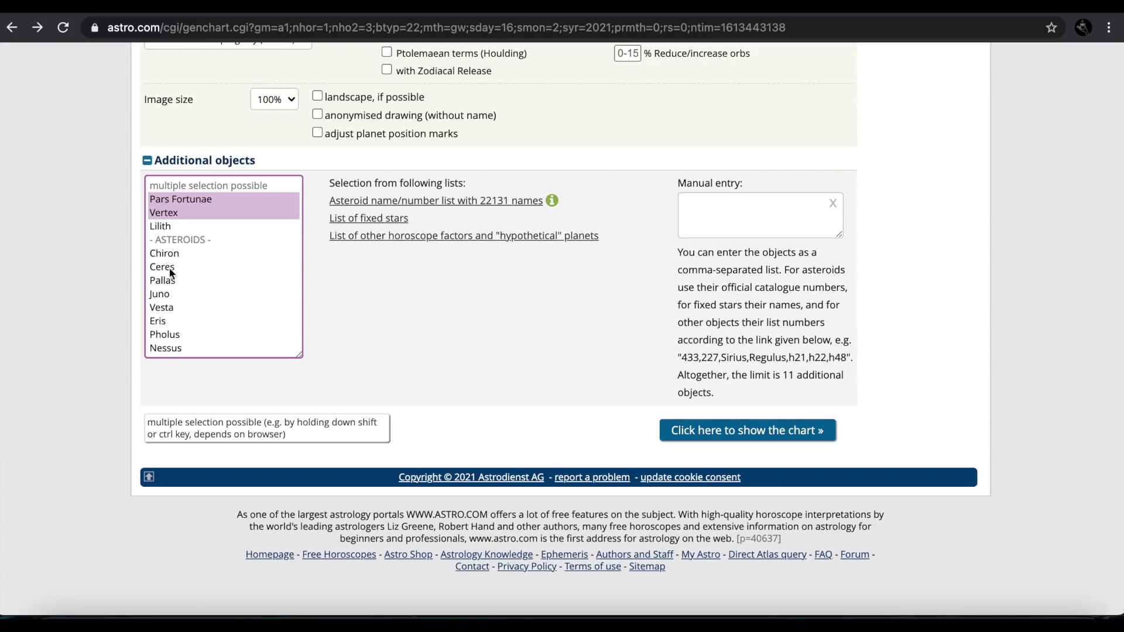
ctrl+click(163, 298)
ctrl+click(168, 283)
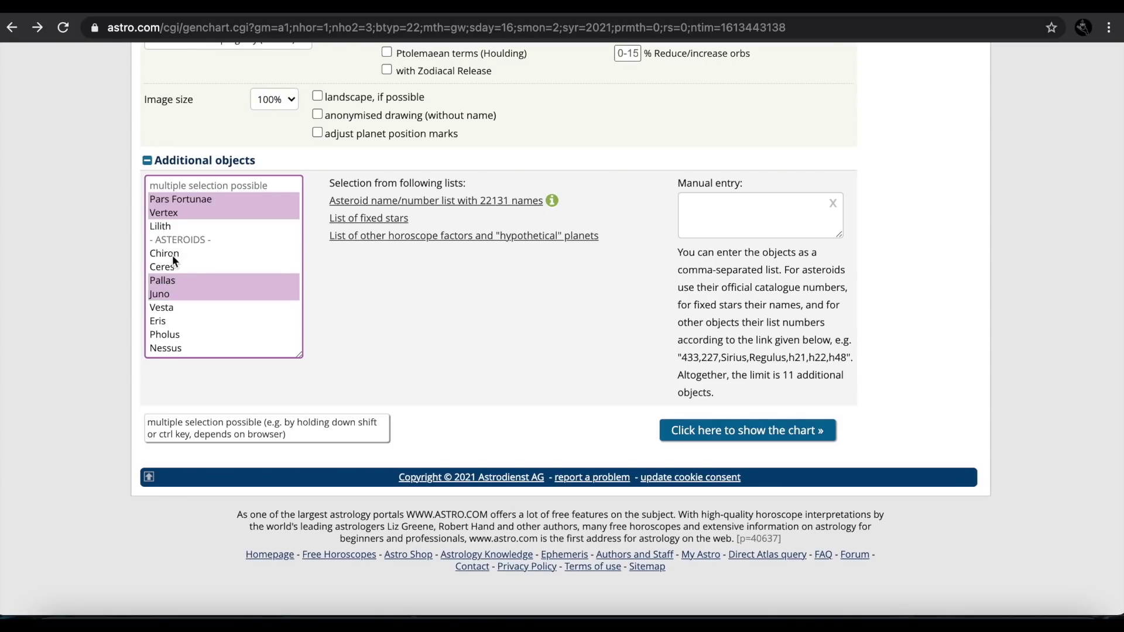
scroll(169, 302, down, 2)
ctrl+click(171, 300)
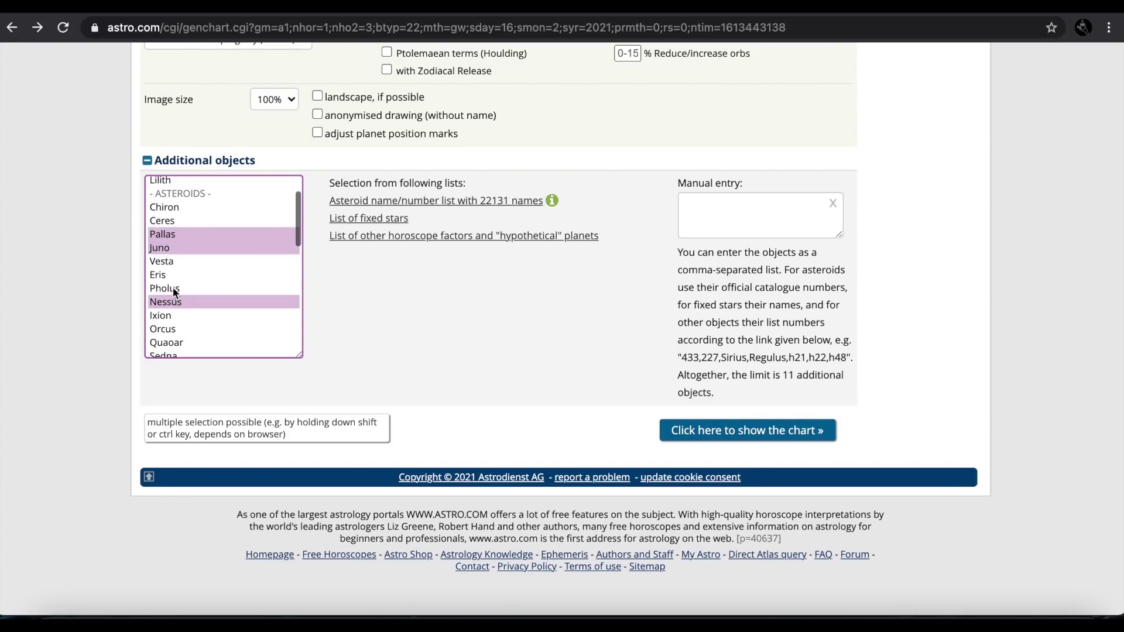
ctrl+click(174, 289)
ctrl+click(169, 274)
Add Gal. Center, Regulus and Spica from the fixed stars to the additional objects selection
scroll(171, 287, down, 5)
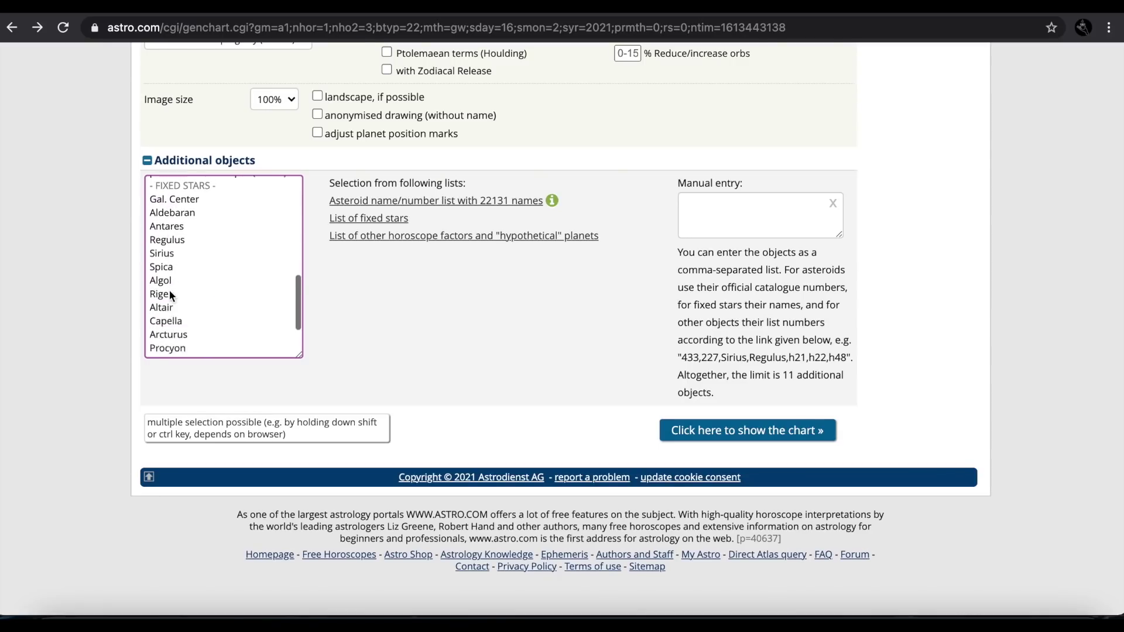
scroll(170, 293, down, 1)
scroll(170, 292, up, 3)
ctrl+click(180, 258)
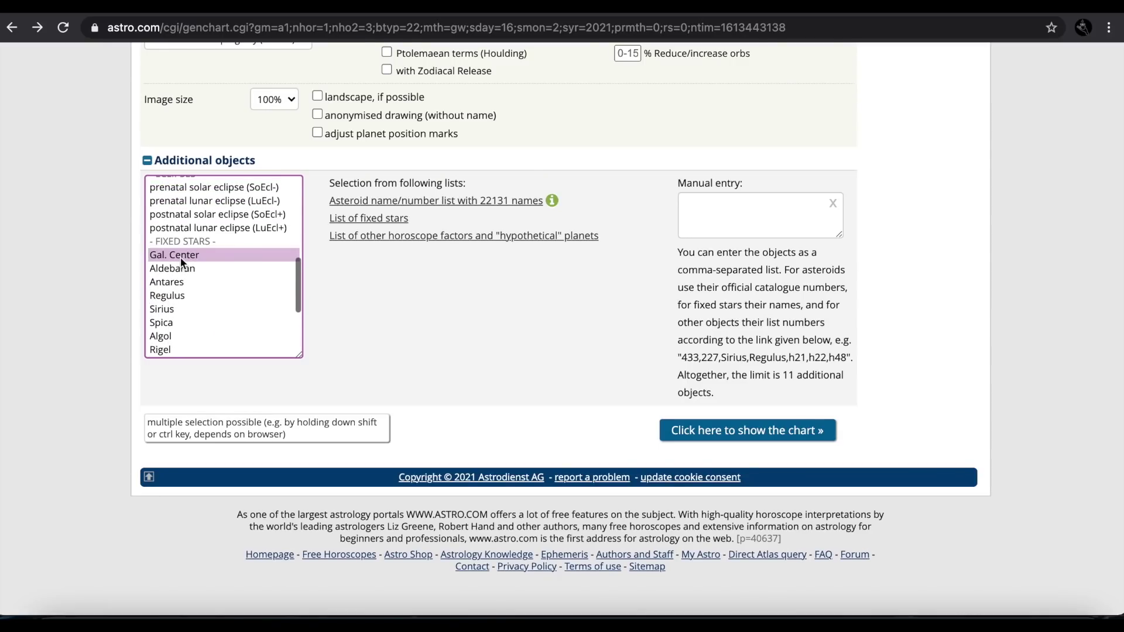
scroll(230, 294, down, 2)
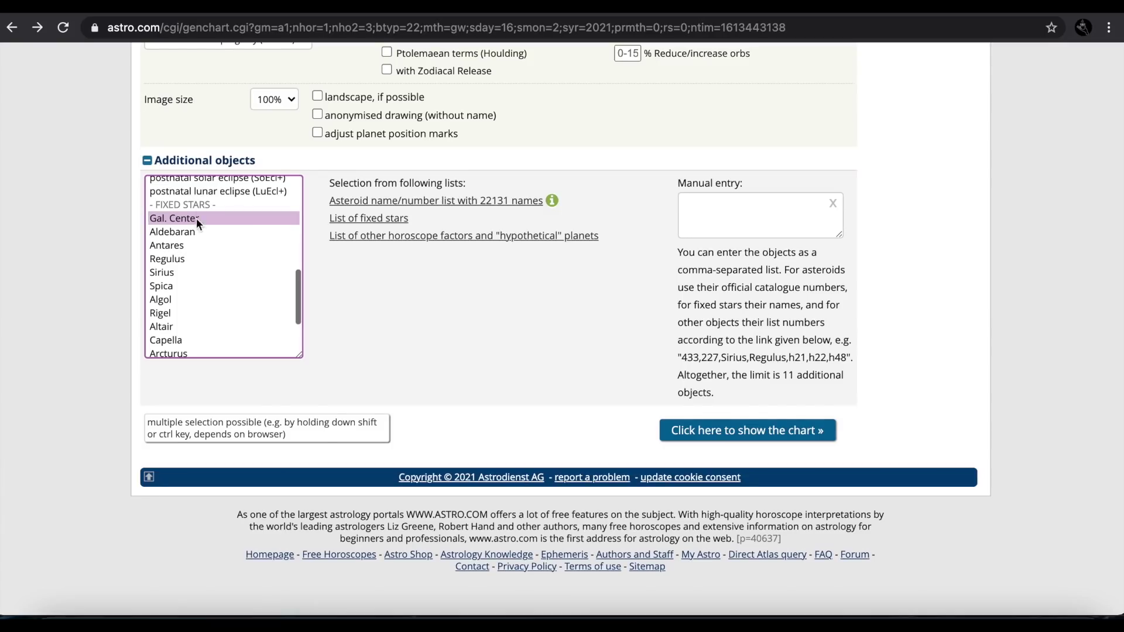
ctrl+click(181, 259)
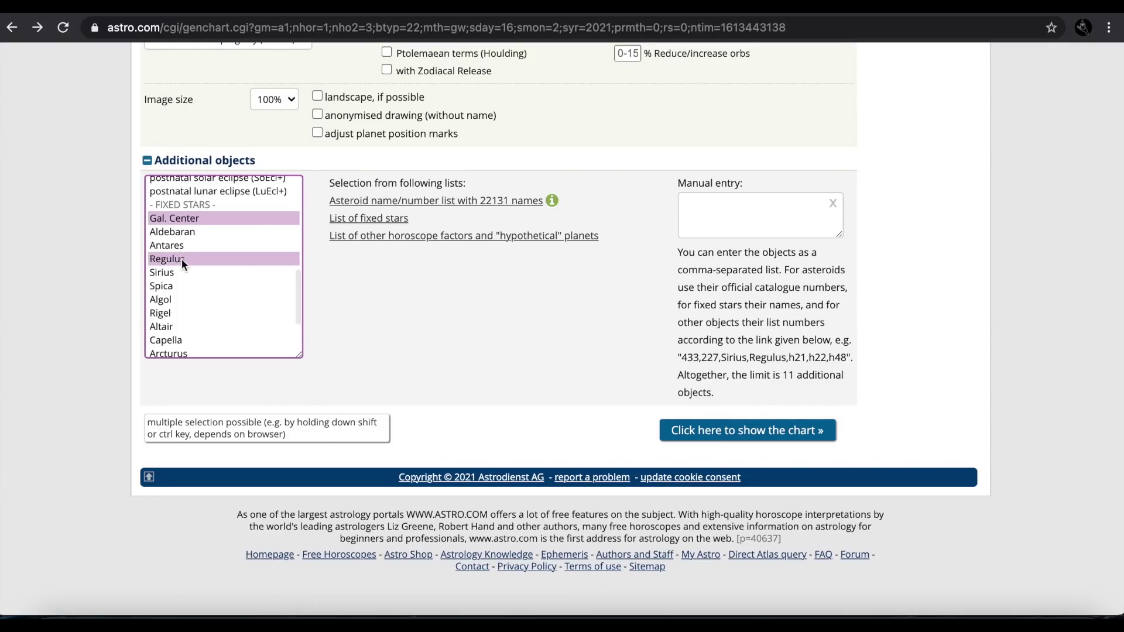
ctrl+click(163, 287)
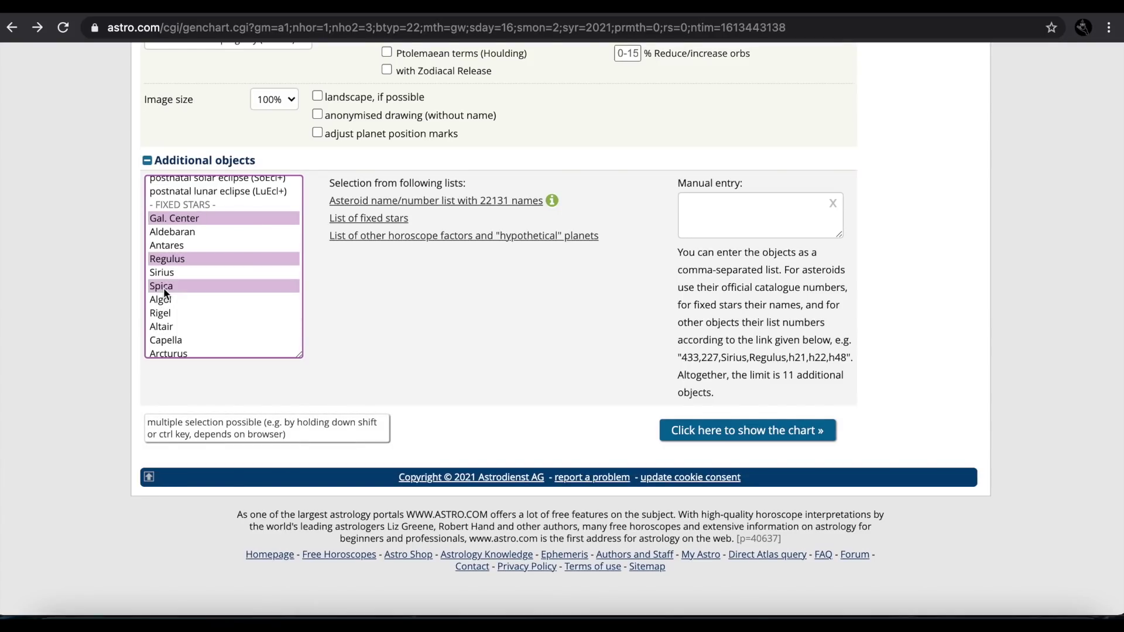
Show the natal chart with the selected additional objects, review their placements on the wheel, and return to the chart selection
click(683, 433)
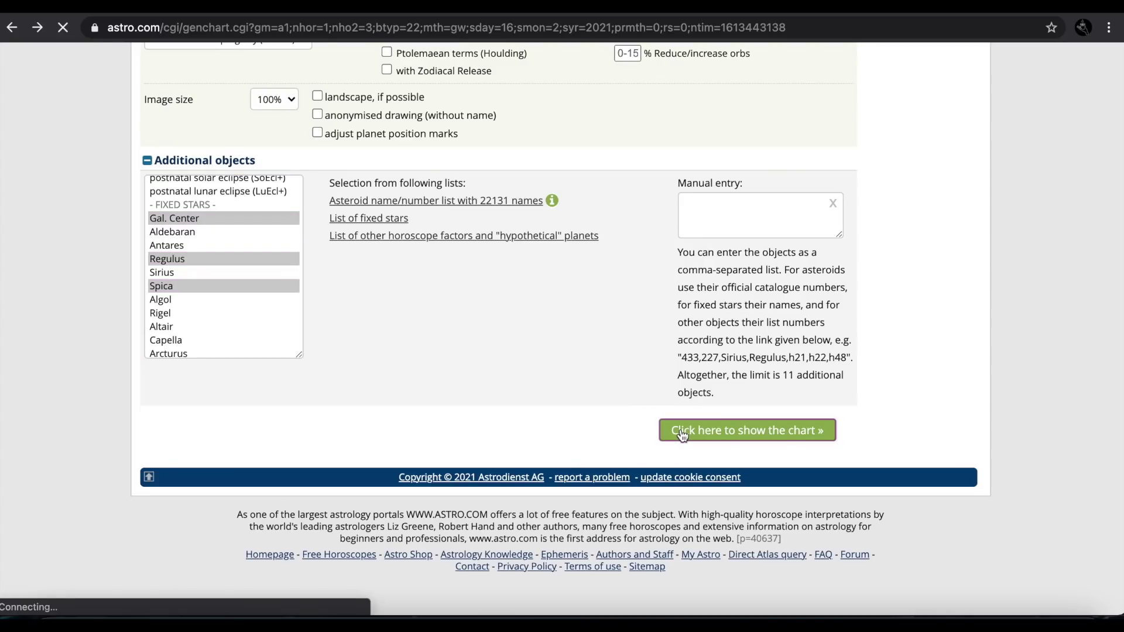
scroll(417, 352, down, 5)
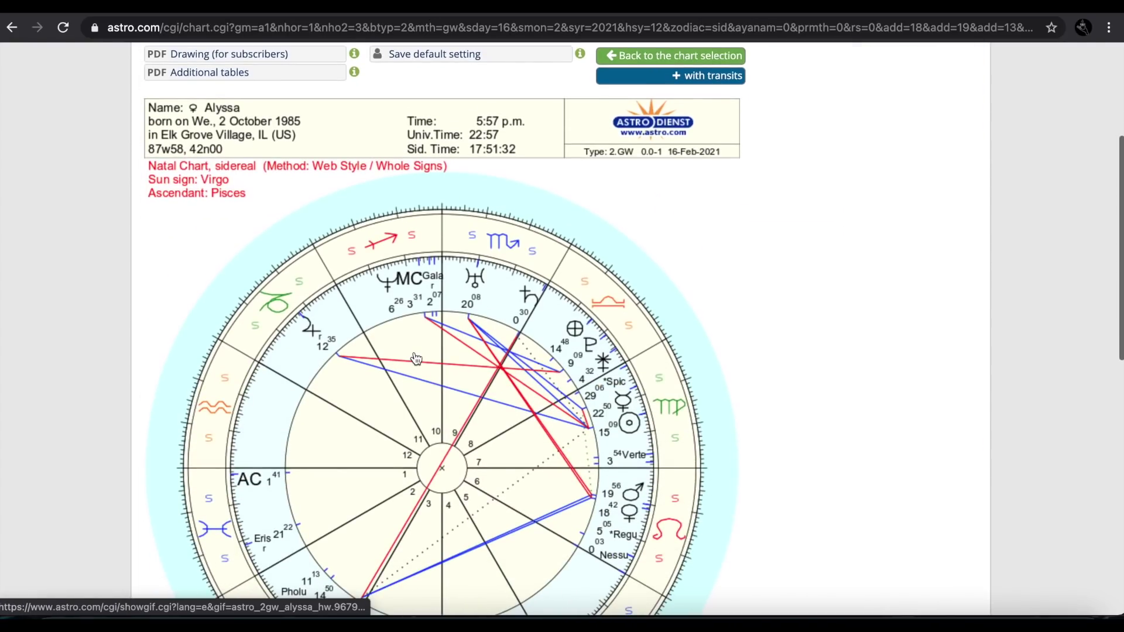
scroll(416, 359, down, 2)
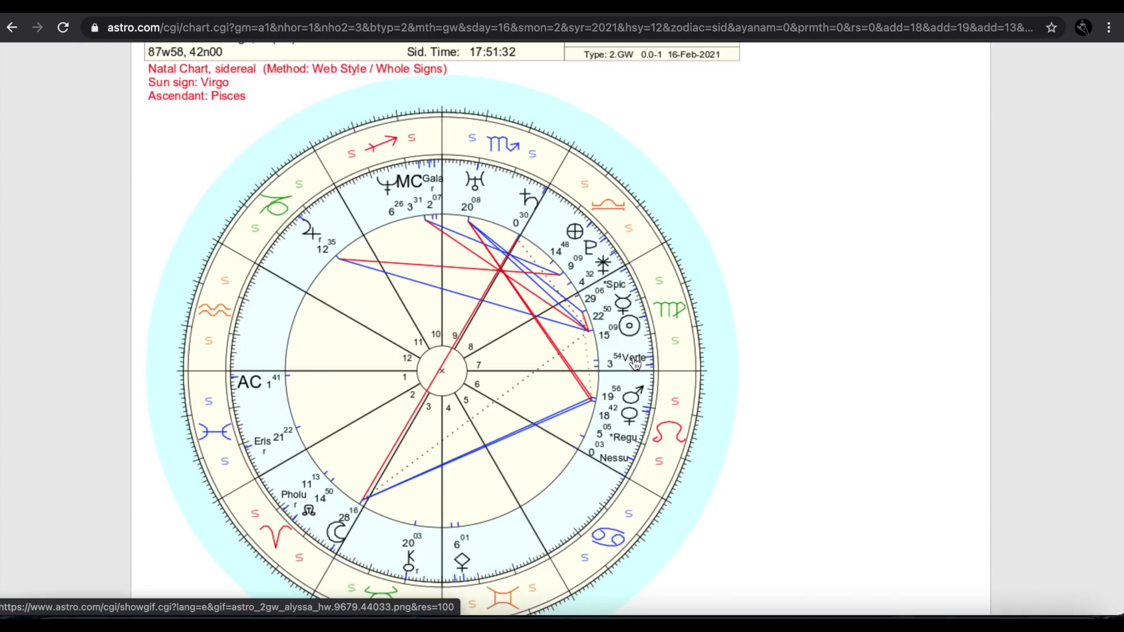
scroll(555, 418, down, 1)
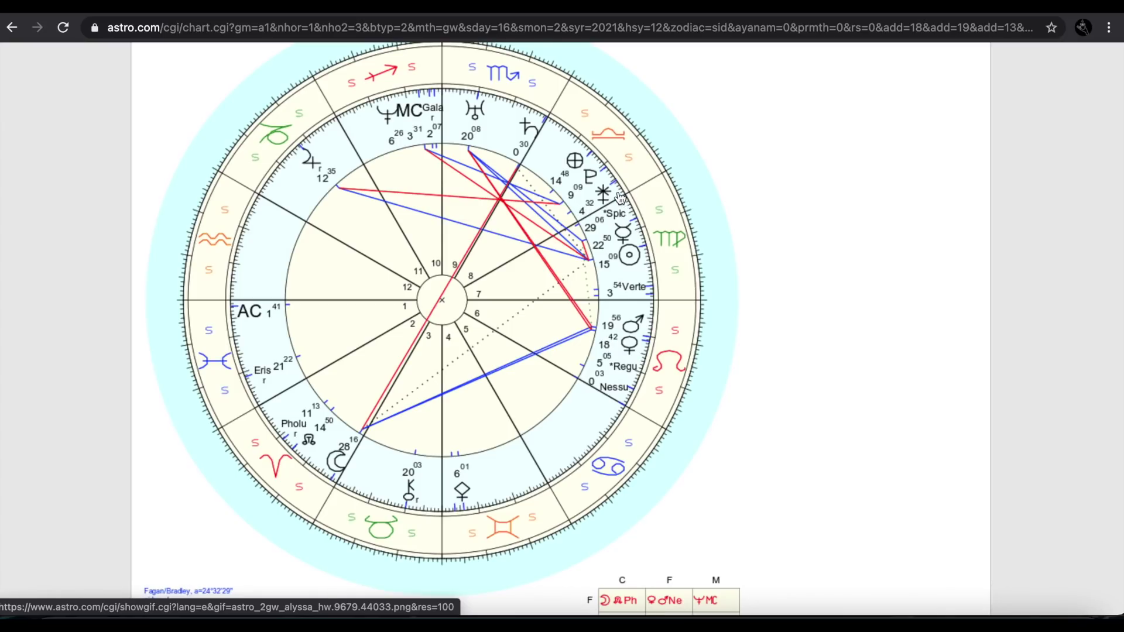
click(13, 26)
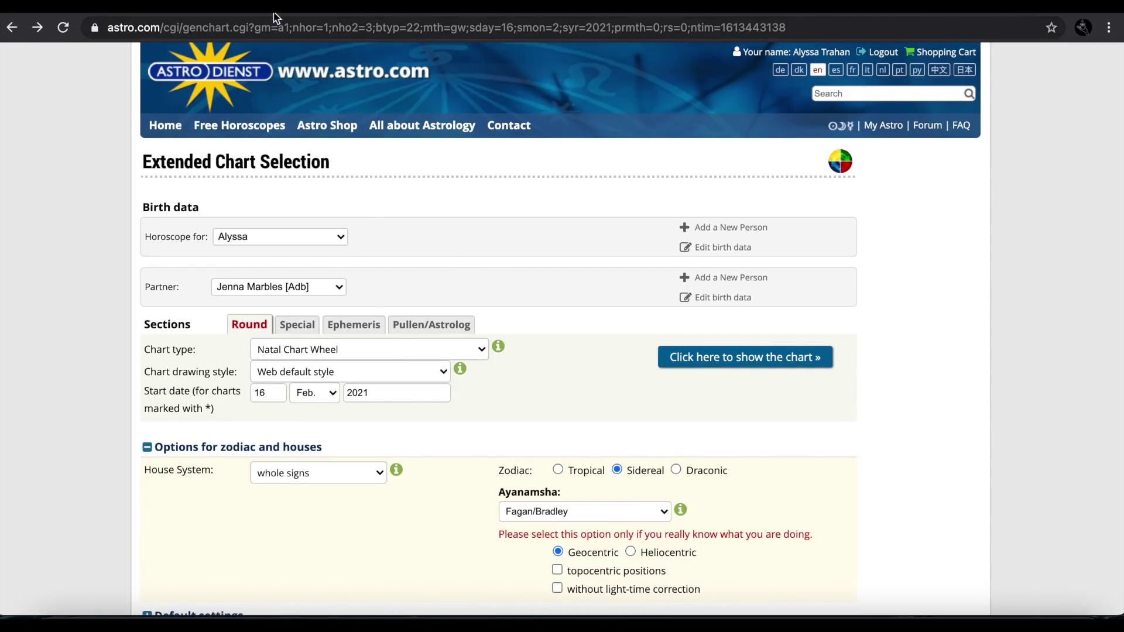
Search the web in a new tab for "true lilith number"
key(ctrl+t)
text(tru)
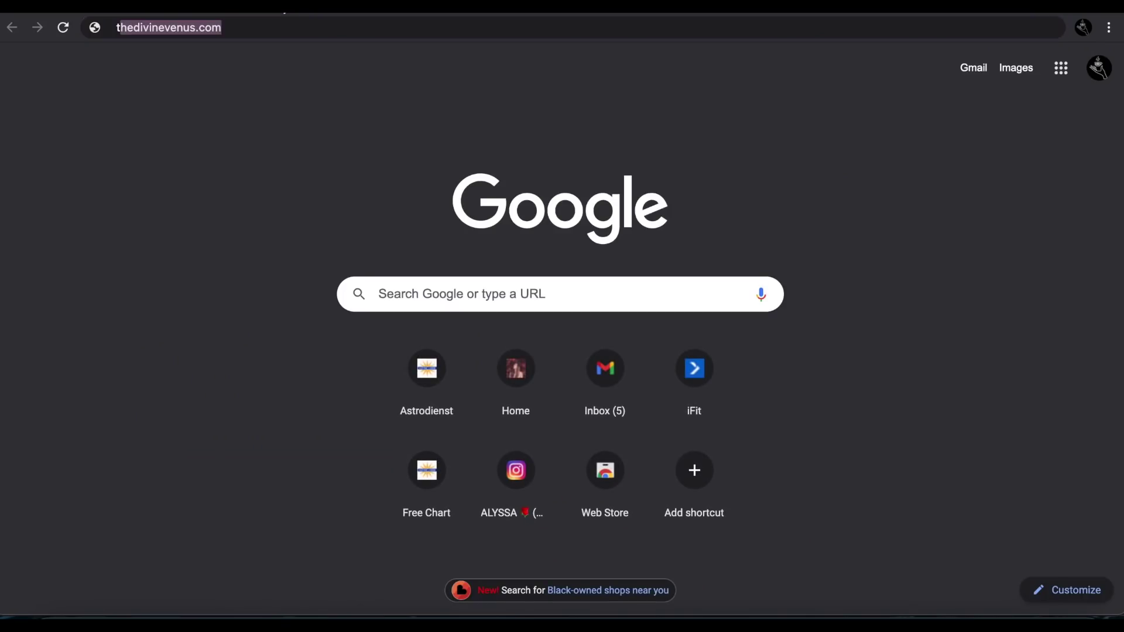
text(e l)
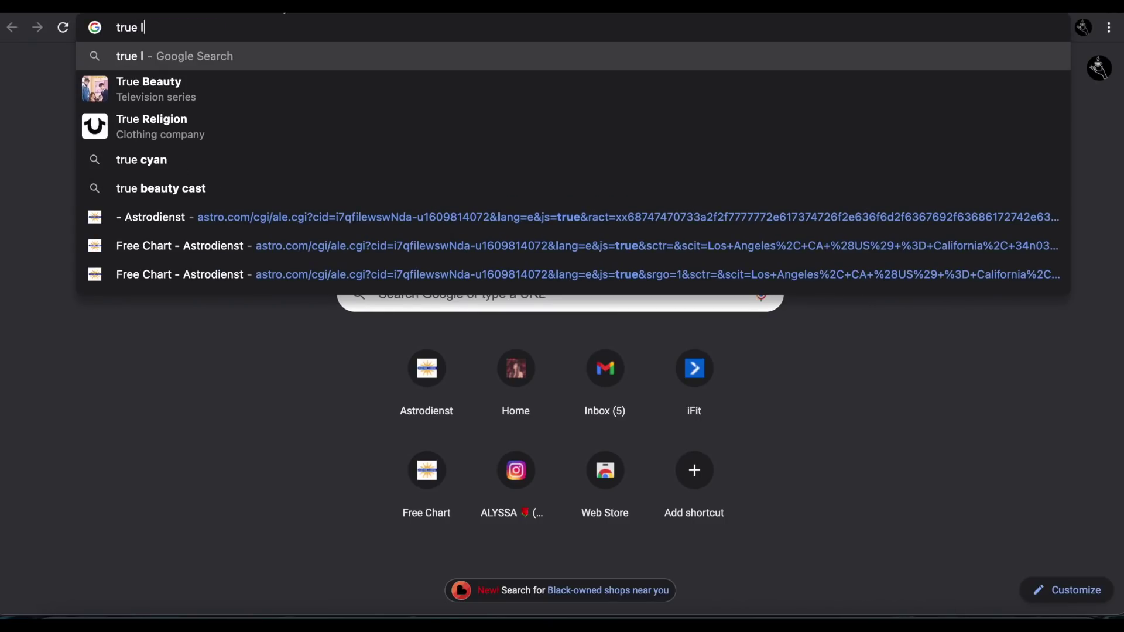
text(ilith number)
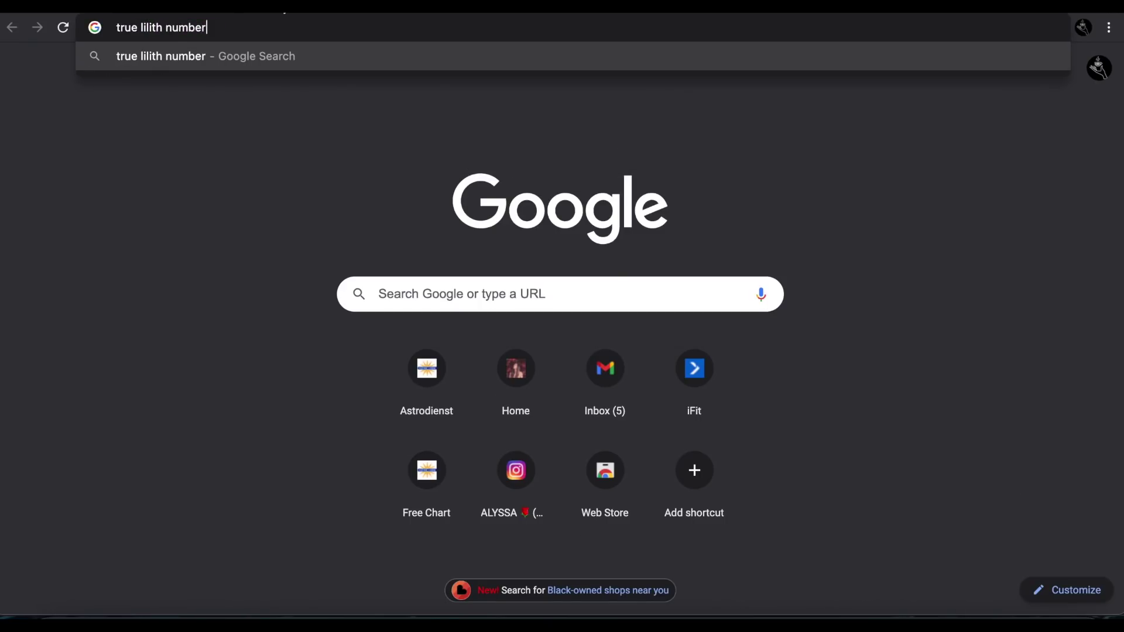
key(Return)
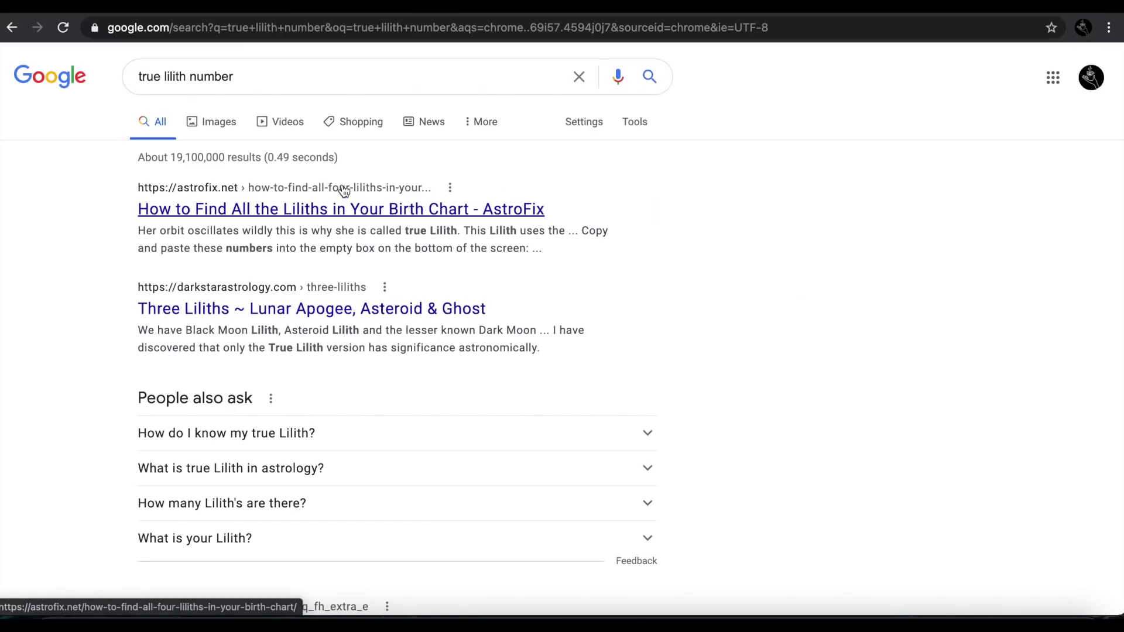
Open the AstroFix article on finding all the Liliths and look up the object numbers for each Lilith
click(336, 210)
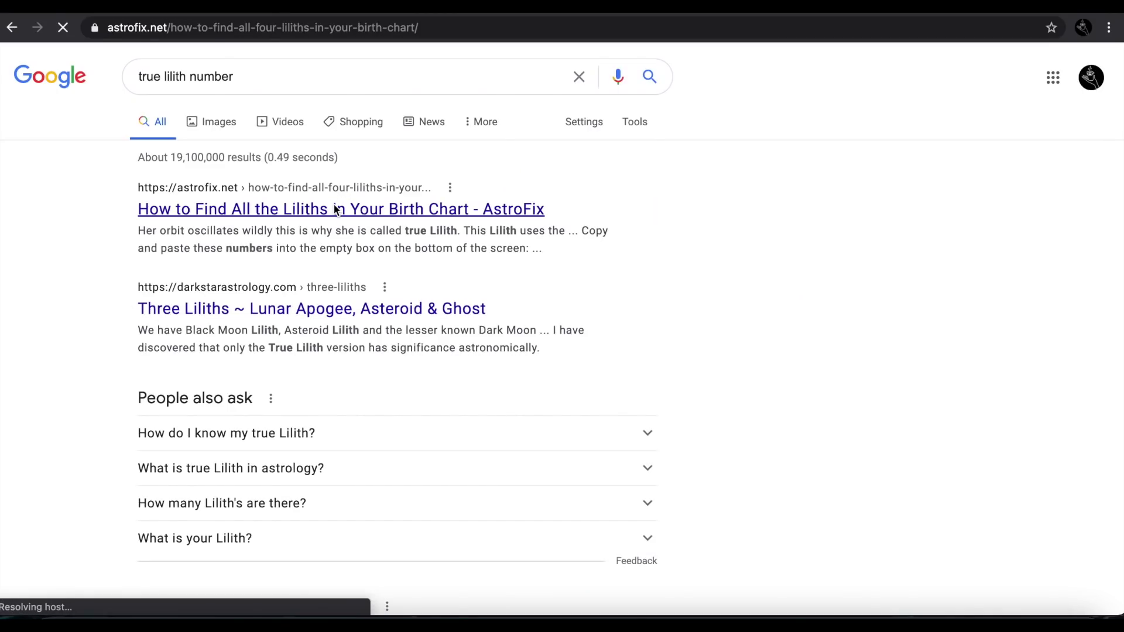
scroll(342, 268, down, 10)
scroll(342, 272, down, 15)
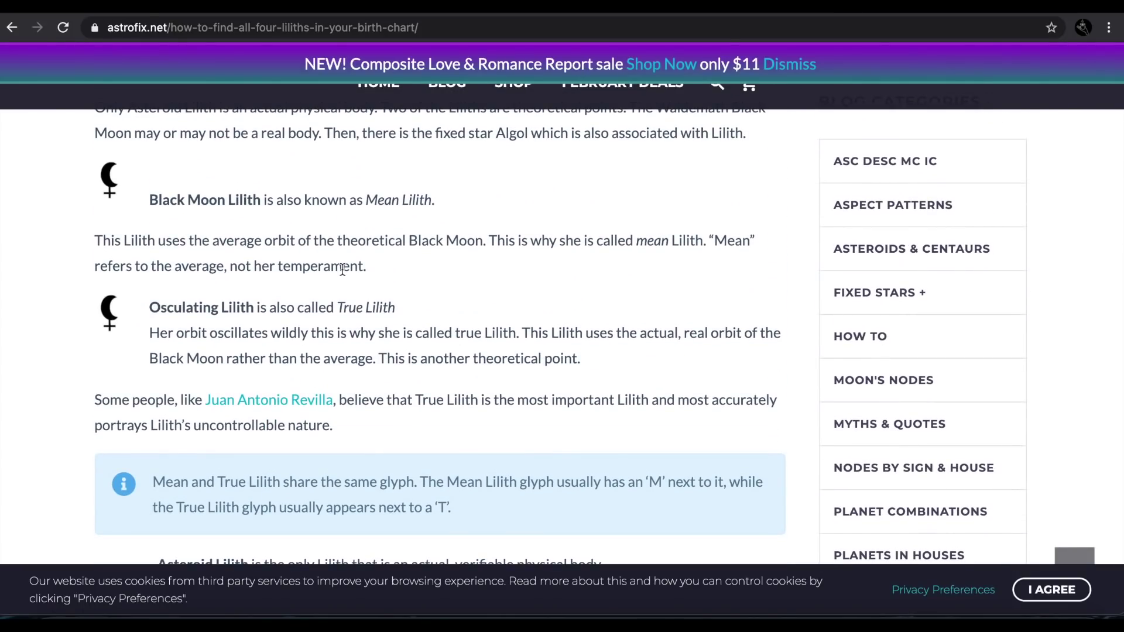
scroll(342, 269, down, 5)
scroll(343, 272, down, 5)
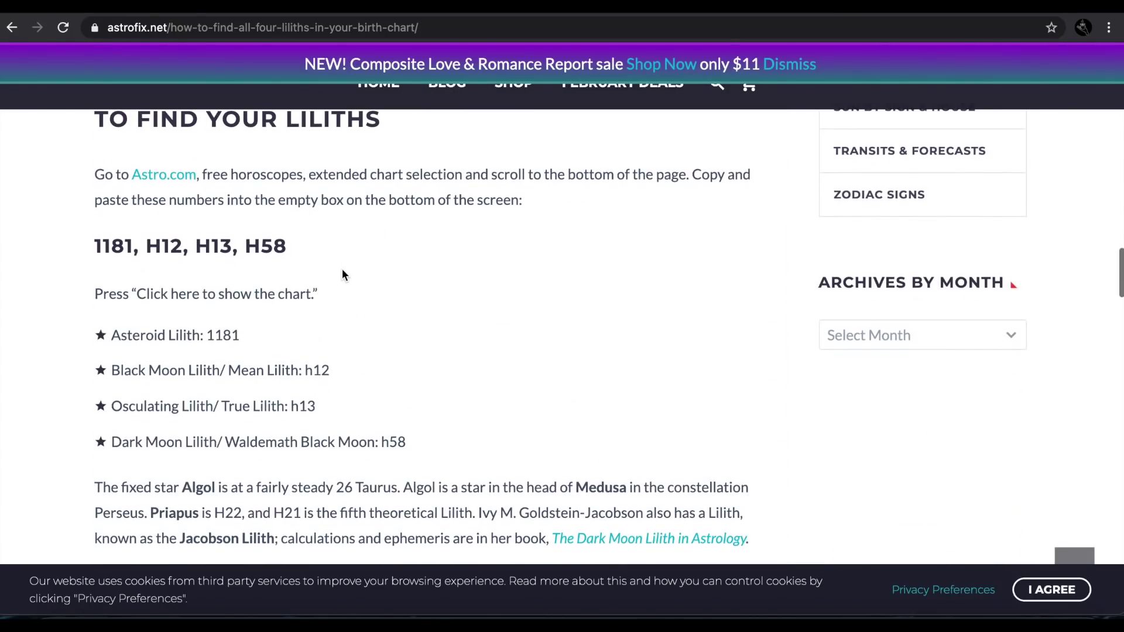
drag(98, 209, 261, 202)
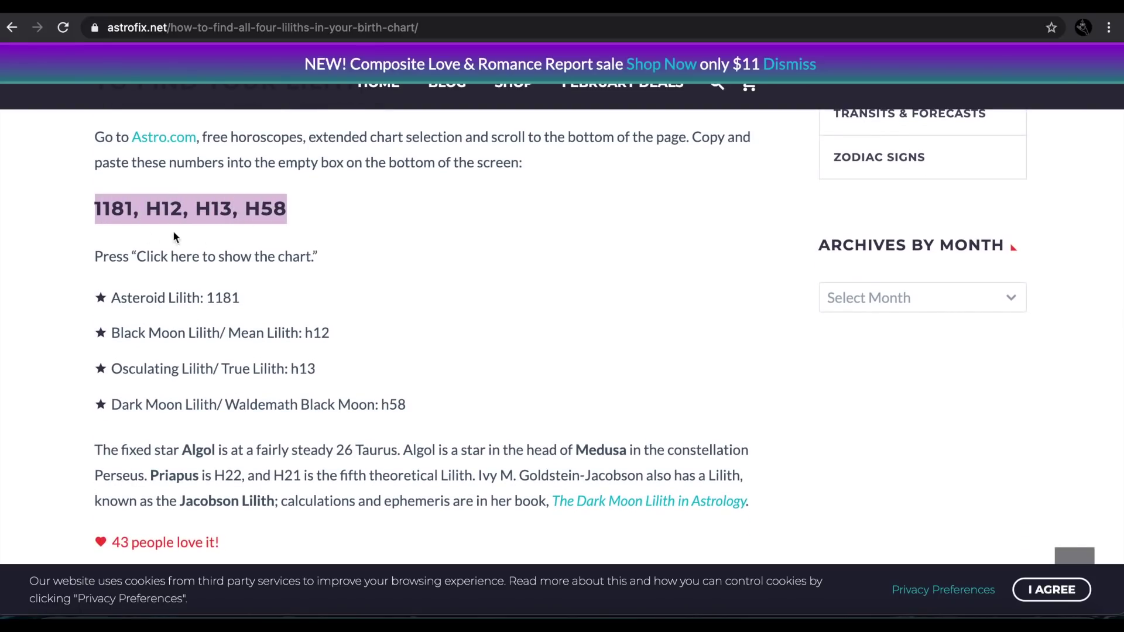
drag(94, 209, 133, 206)
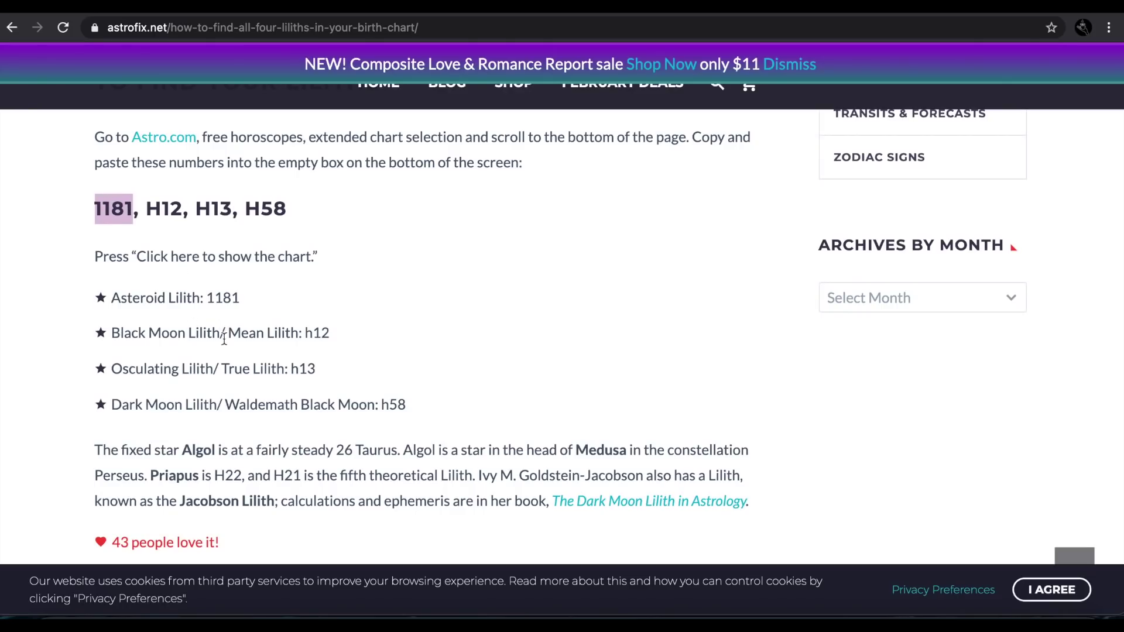
drag(209, 300, 304, 333)
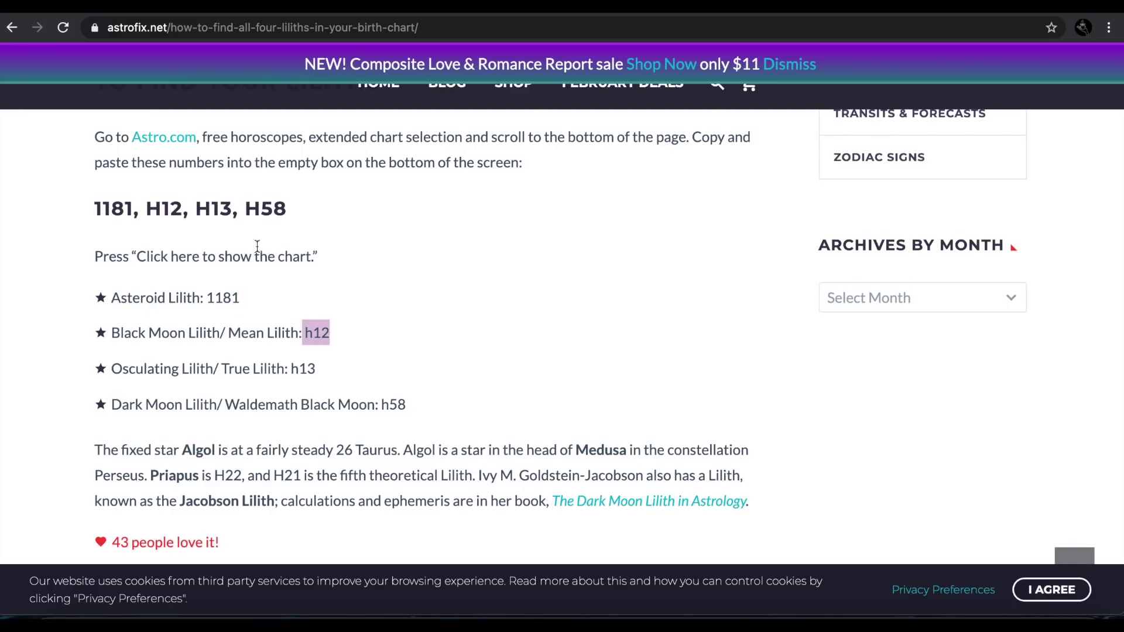
Go back to the Extended Chart Selection page and locate Lilith in the additional objects list
key(ctrl+Tab)
scroll(286, 567, down, 20)
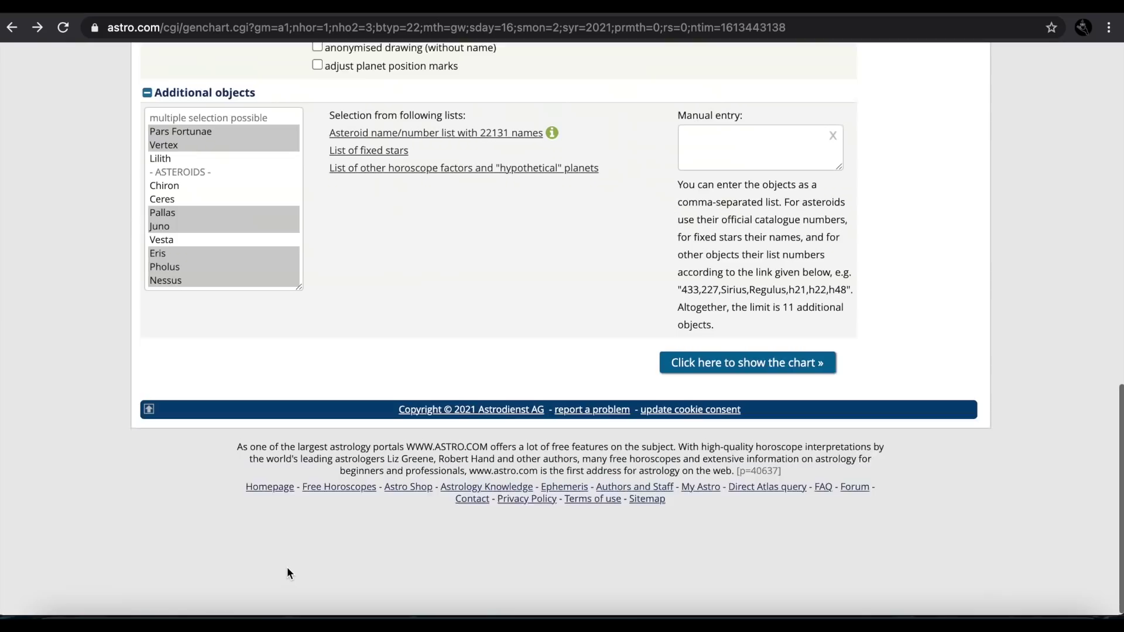
scroll(287, 567, up, 3)
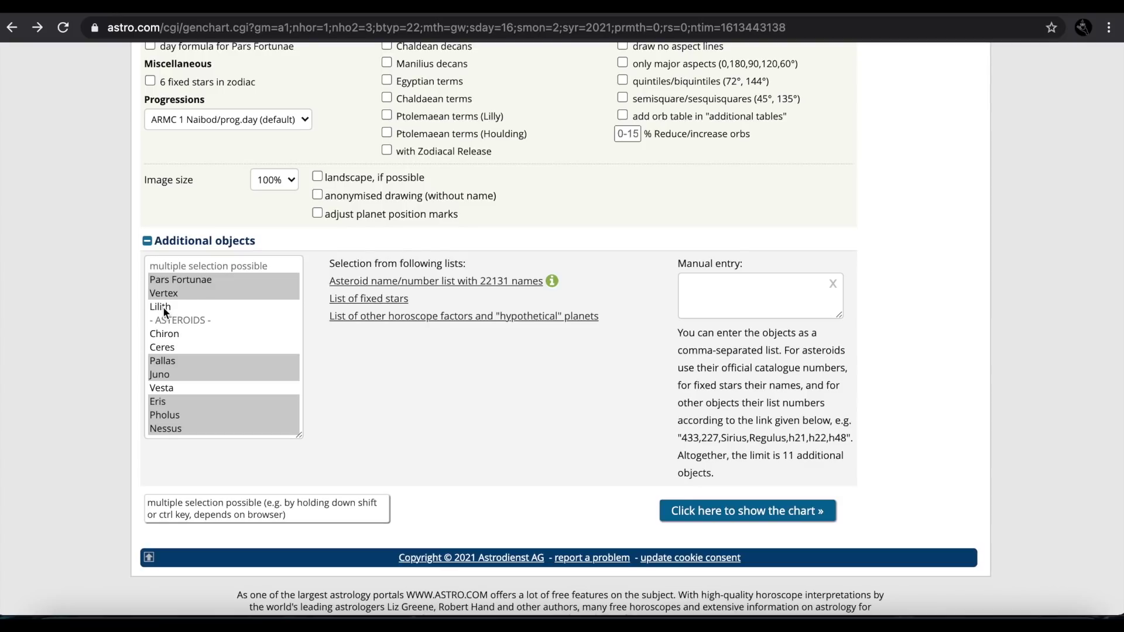
Copy the codes "1181, H12, H13, H58" from the AstroFix article into the manual entry for additional objects
click(323, 13)
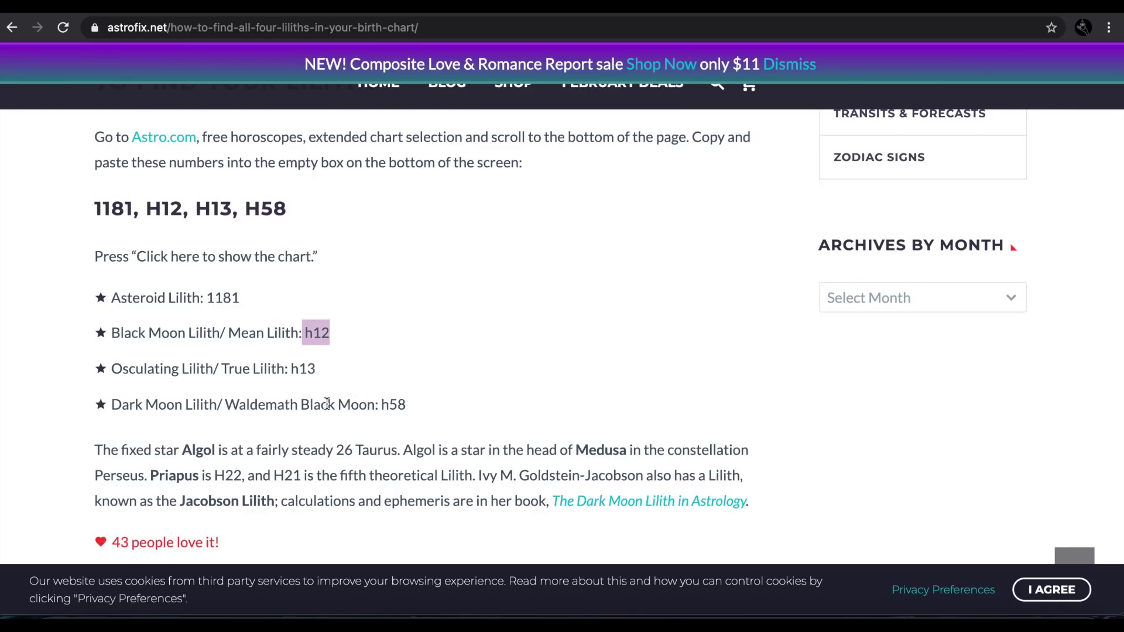
drag(297, 216, 64, 217)
key(ctrl+c)
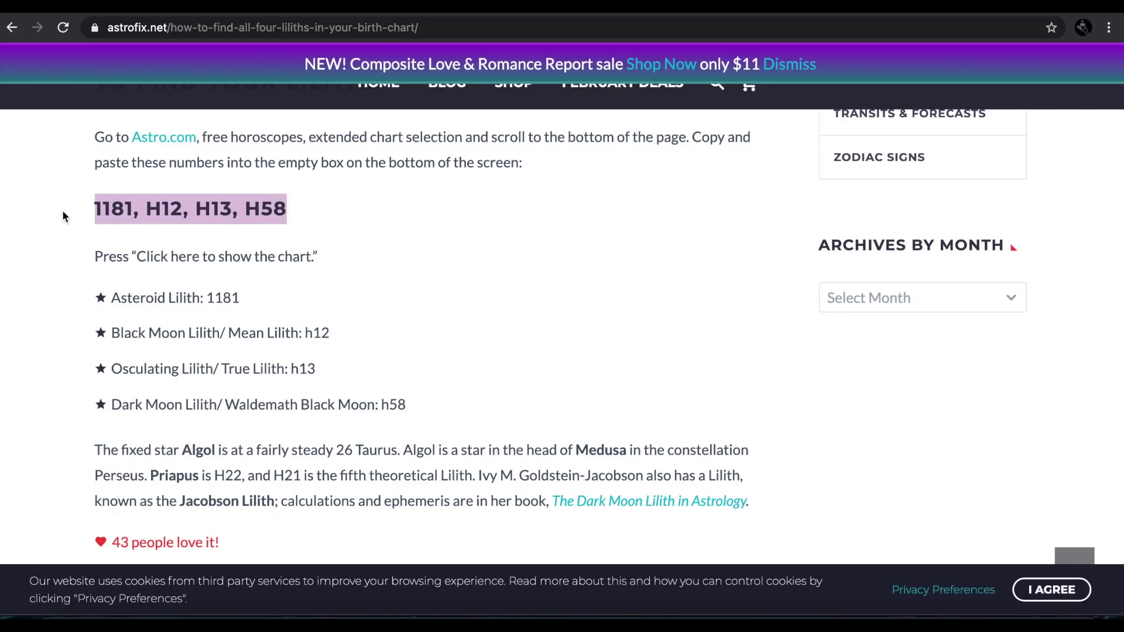
click(173, 9)
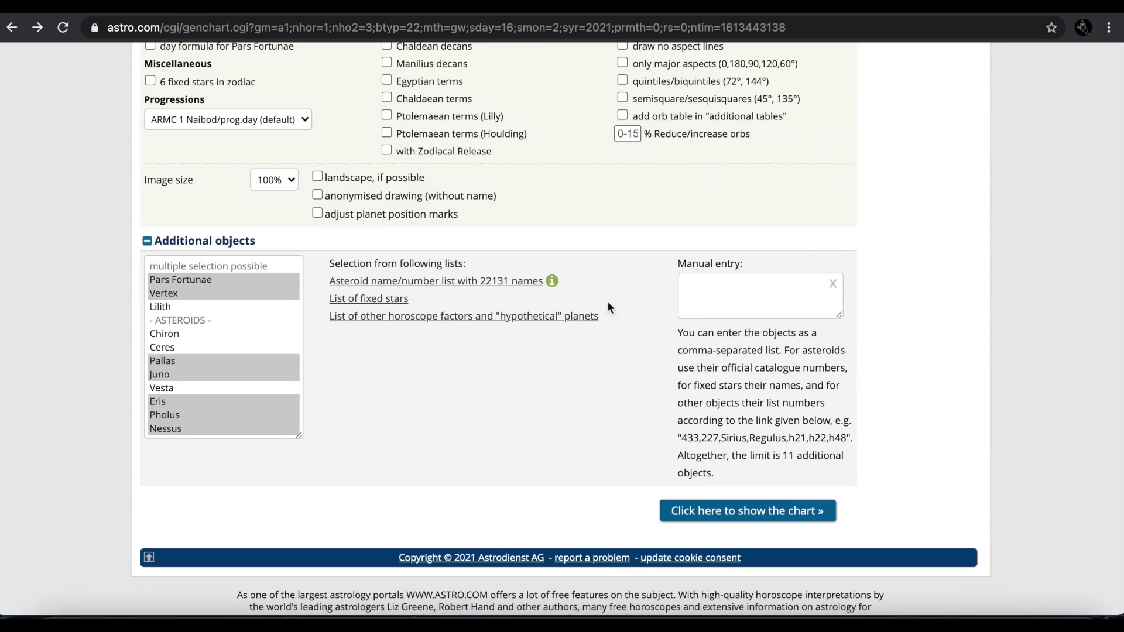
click(720, 282)
key(ctrl+v)
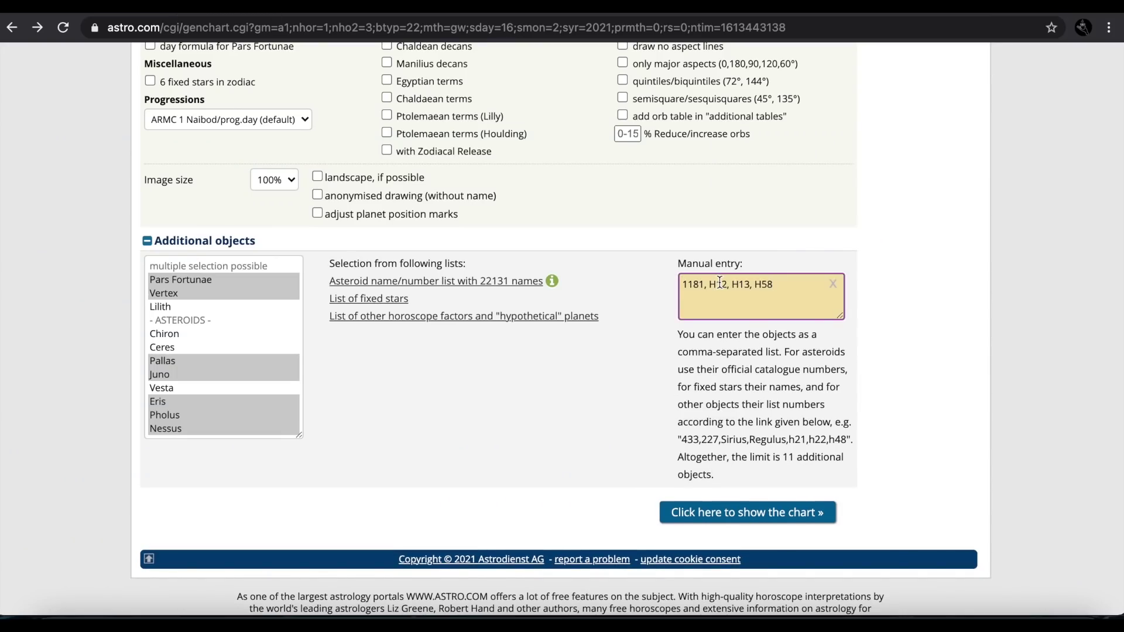
Select only Pars Fortunae in the additional objects list and show the chart with the manually entered Liliths
click(220, 279)
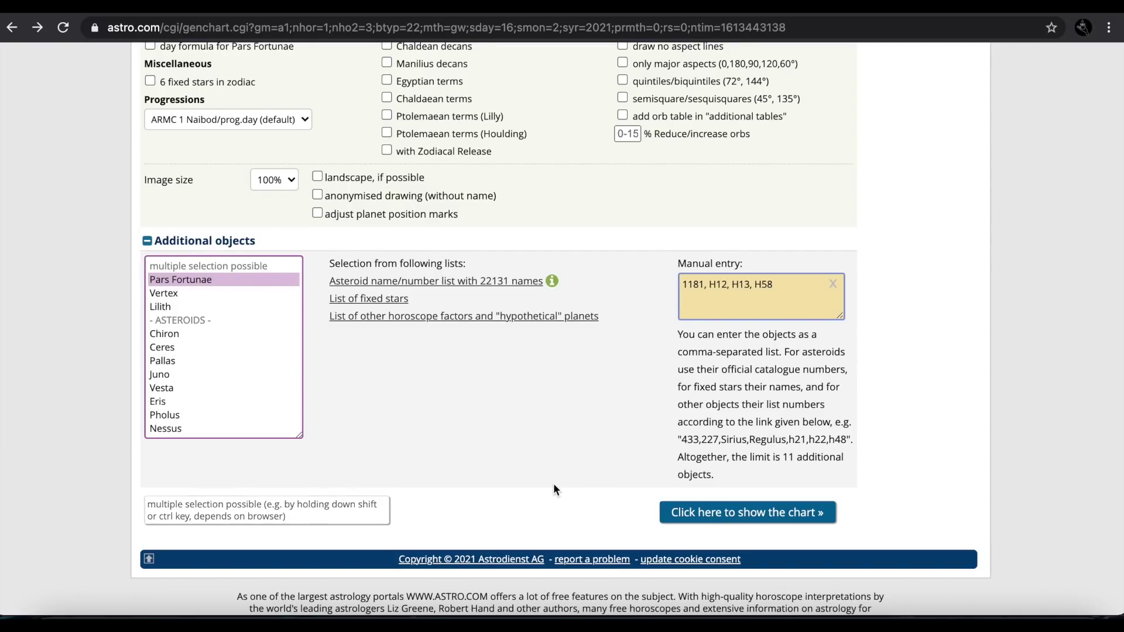
click(743, 514)
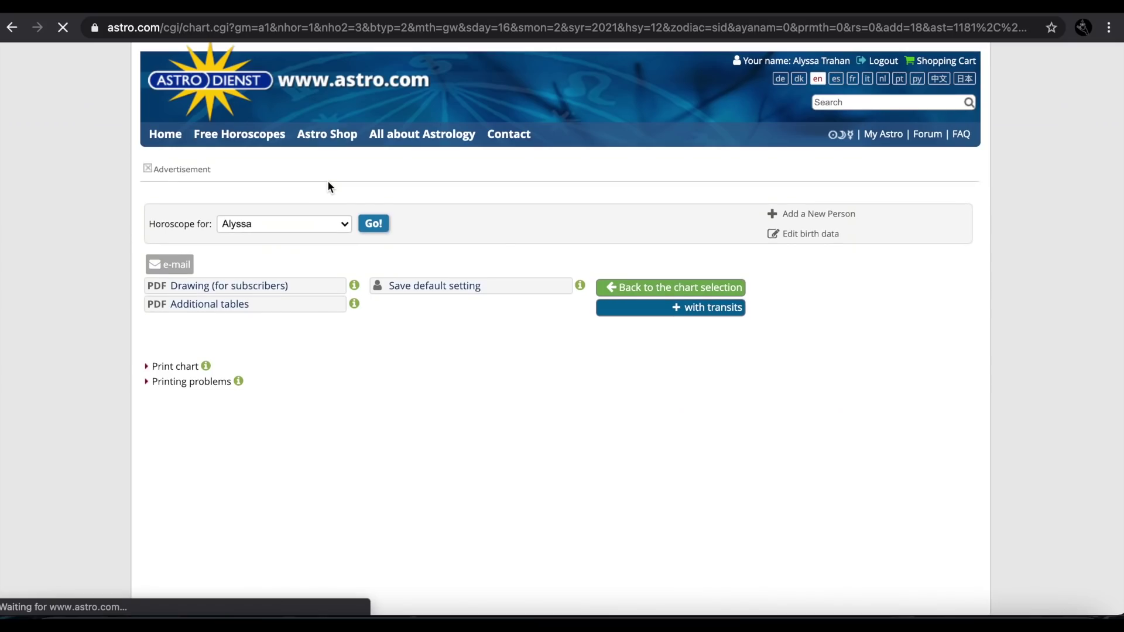
scroll(328, 185, down, 6)
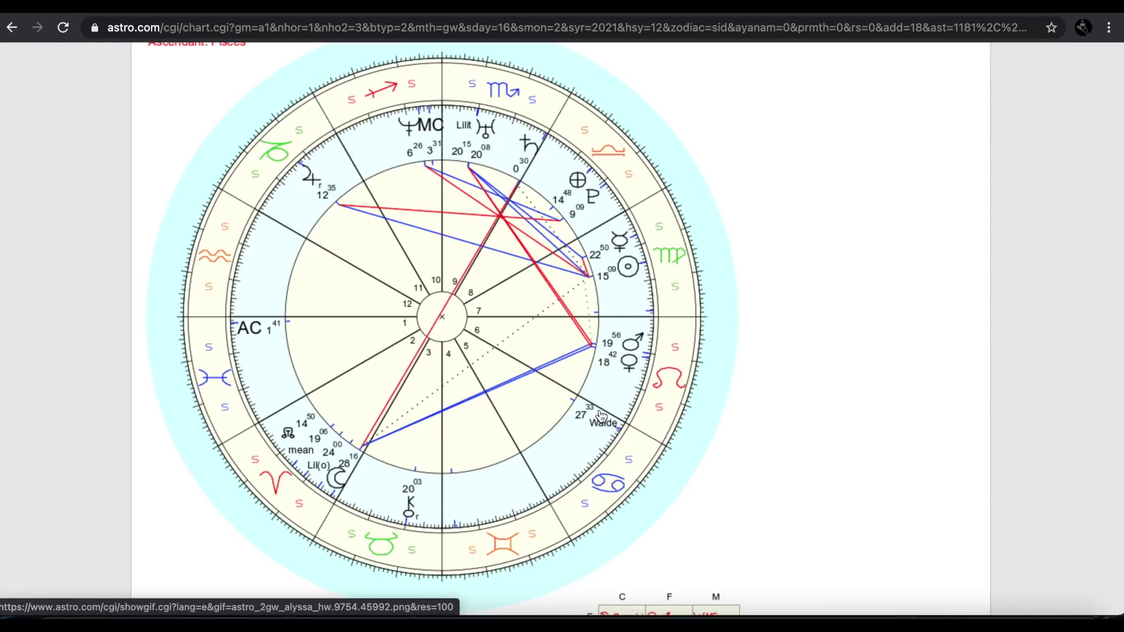
Return to the chart selection and set the zodiac to Tropical and the house system to Placidus
click(12, 27)
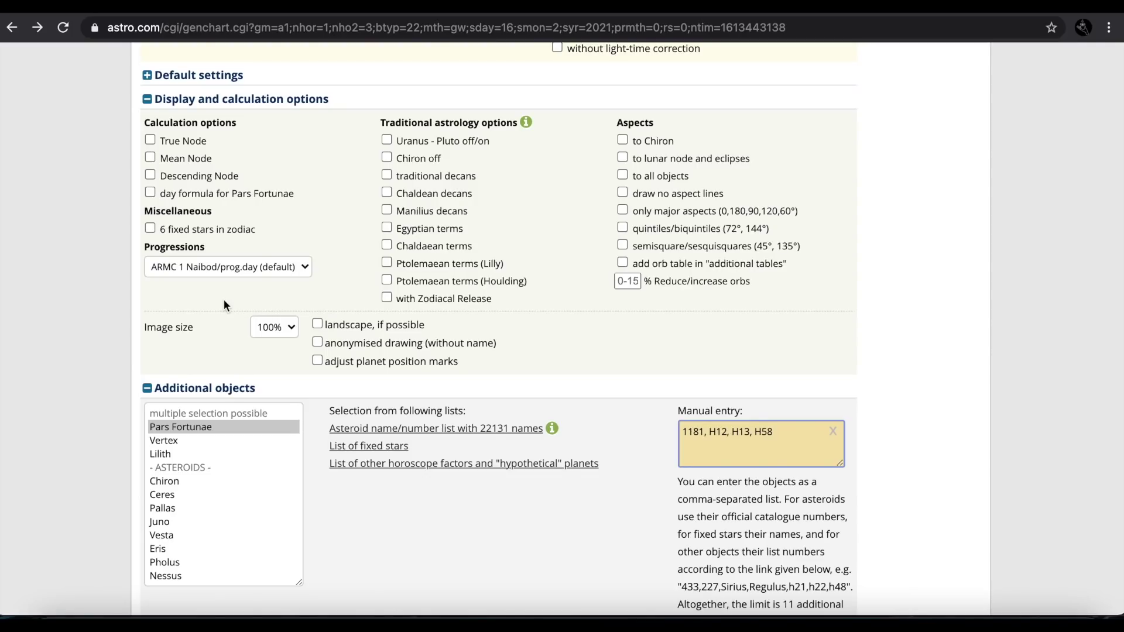
scroll(230, 219, up, 1)
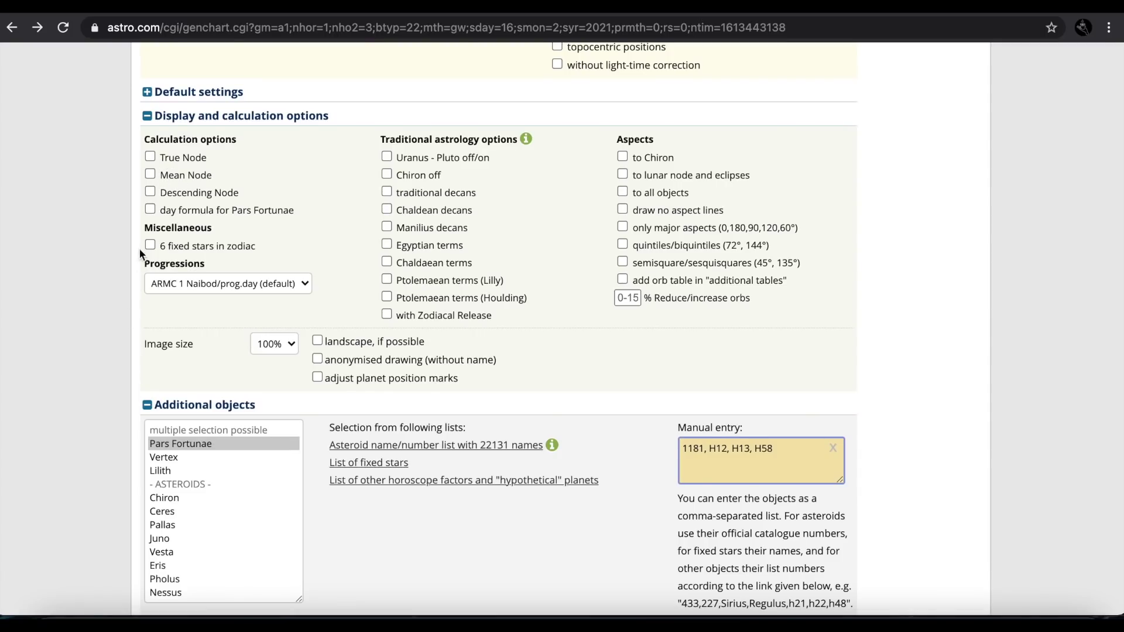
scroll(153, 192, up, 5)
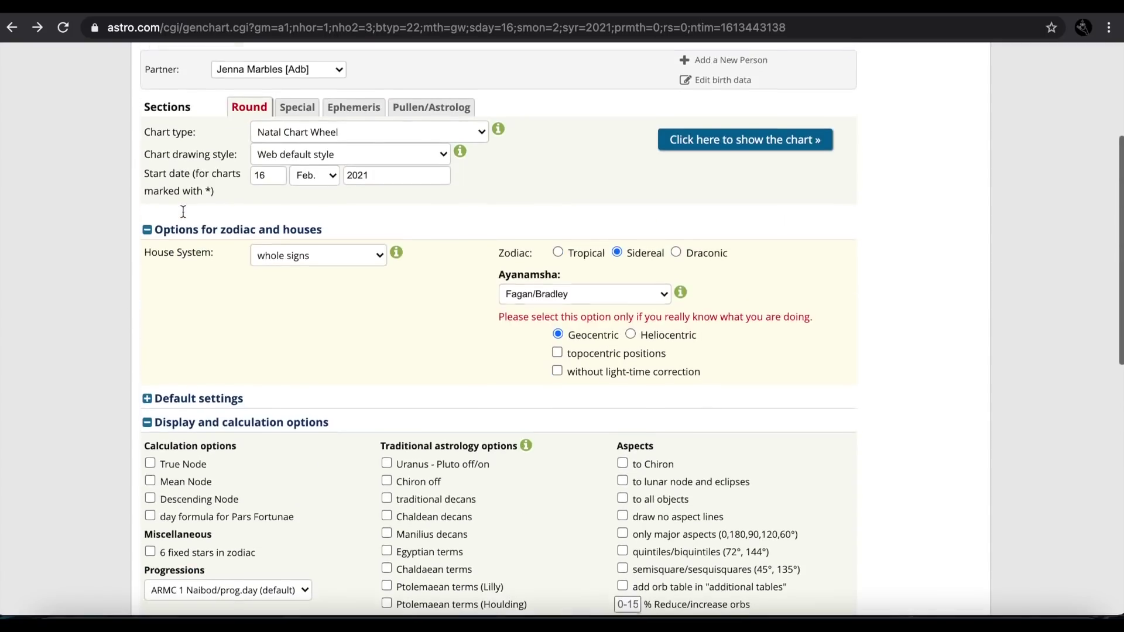
click(560, 254)
click(345, 256)
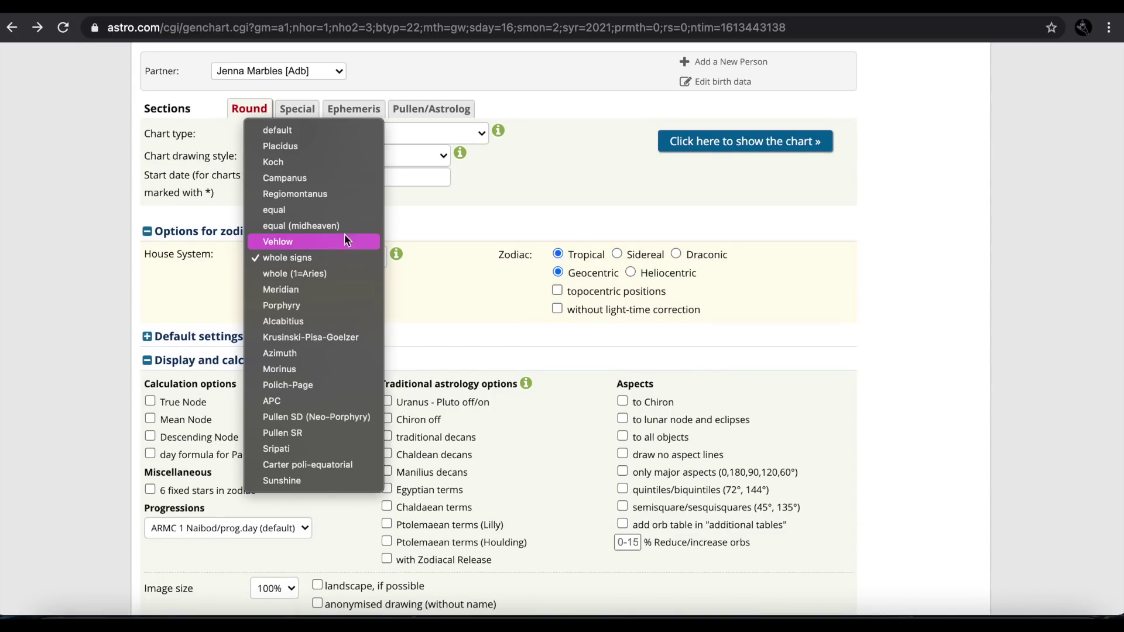
click(336, 144)
click(156, 253)
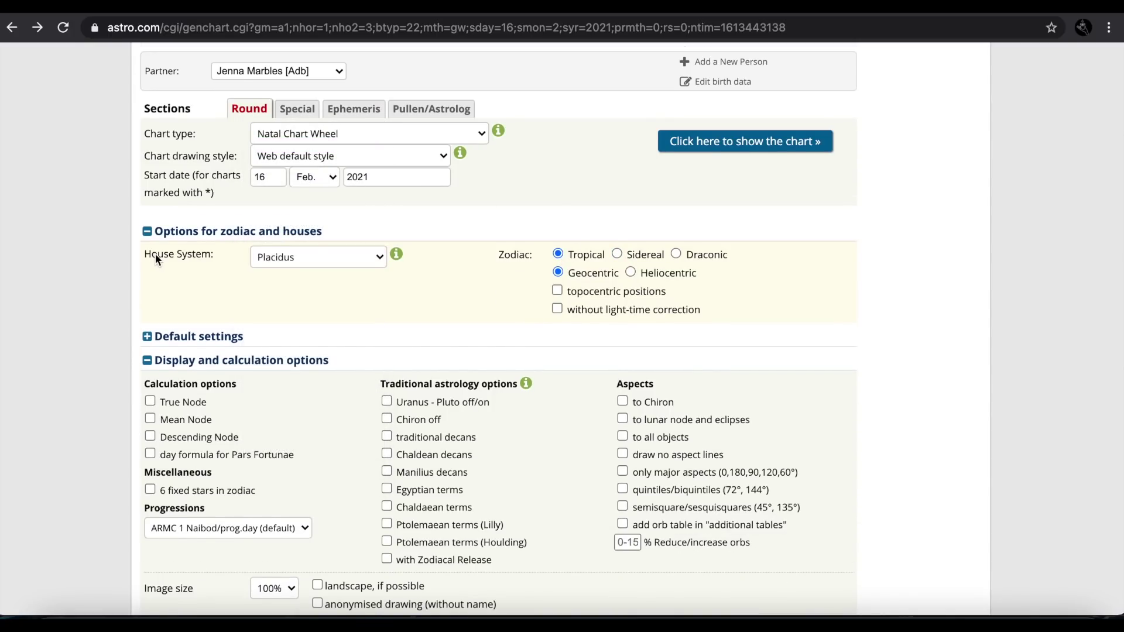
Show the natal chart with the tropical zodiac and Placidus houses and view the wheel
scroll(156, 254, down, 3)
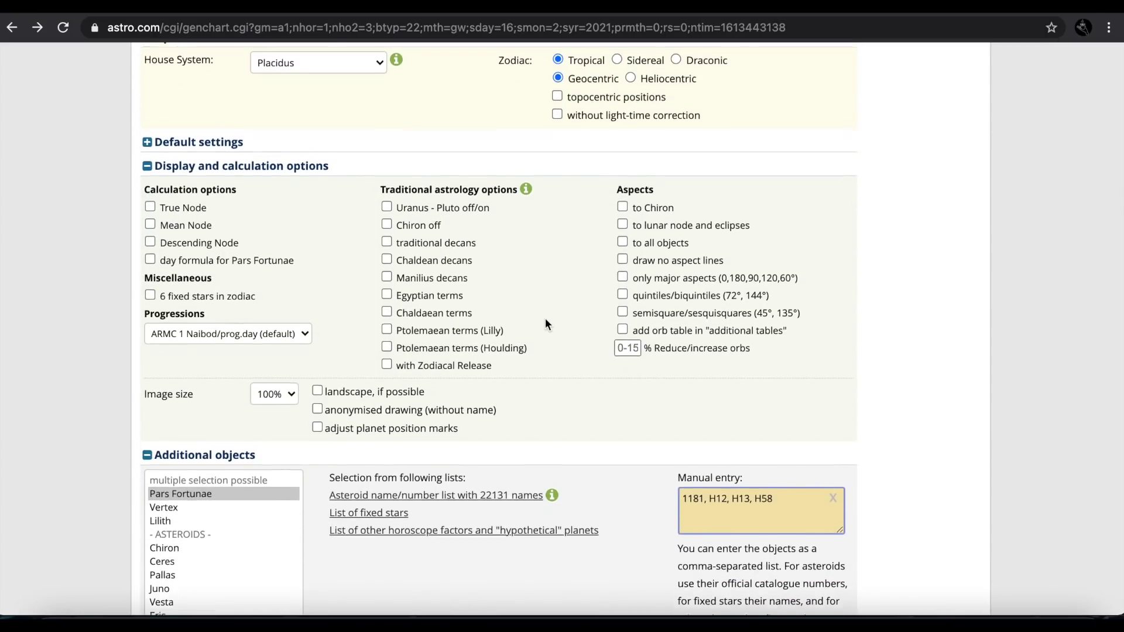
scroll(546, 318, up, 5)
click(697, 253)
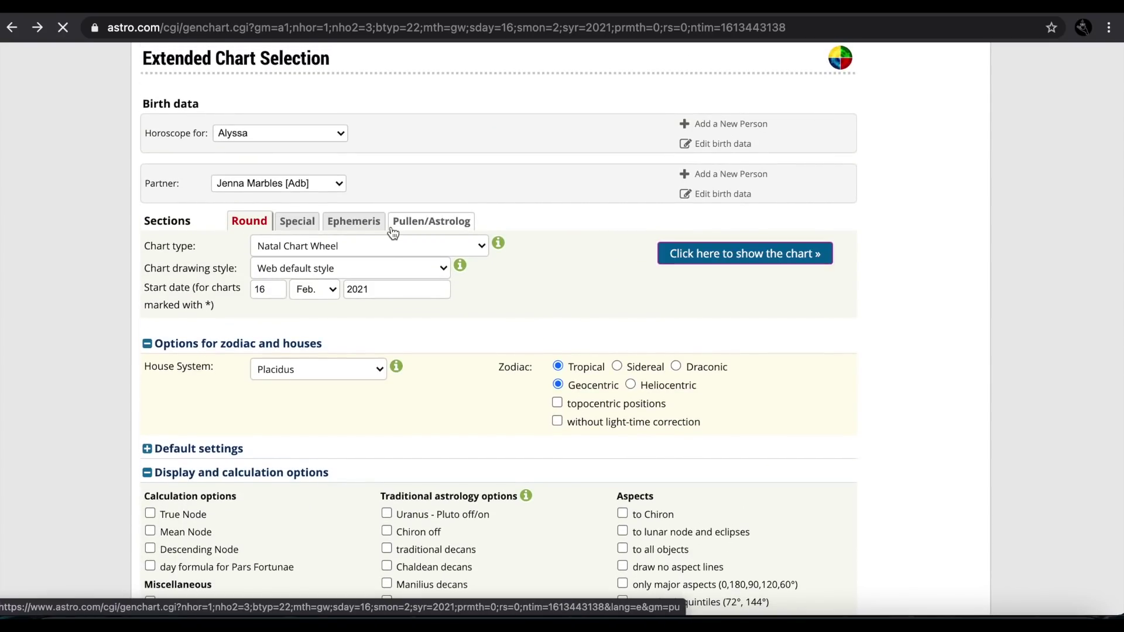
scroll(392, 235, down, 1)
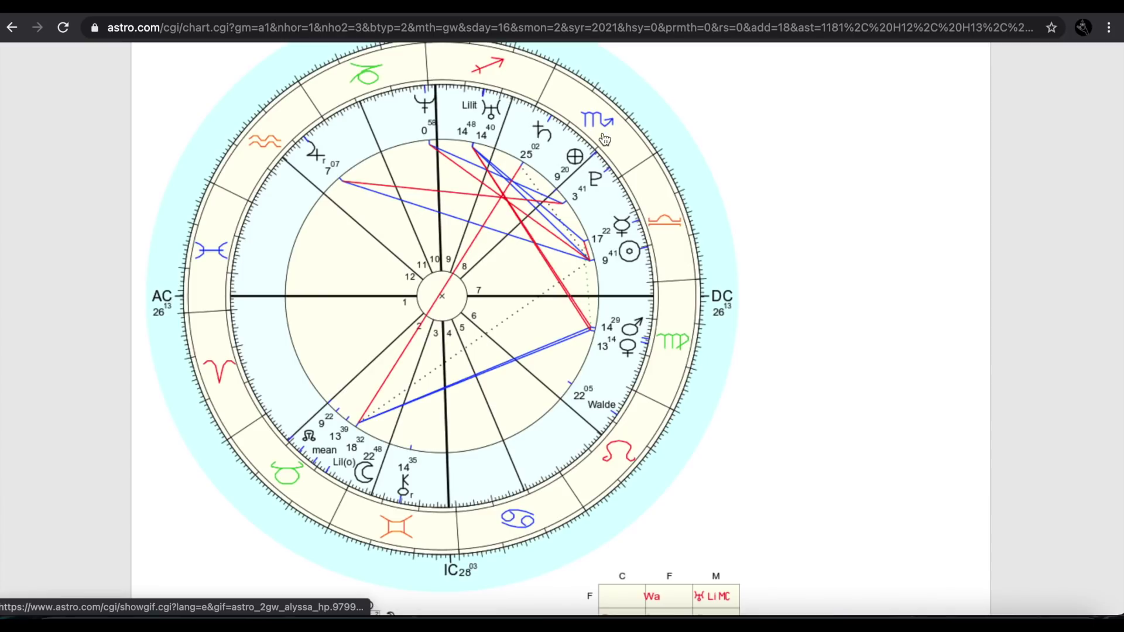
Return to the chart selection and enable Descending Node in the calculation options
click(12, 27)
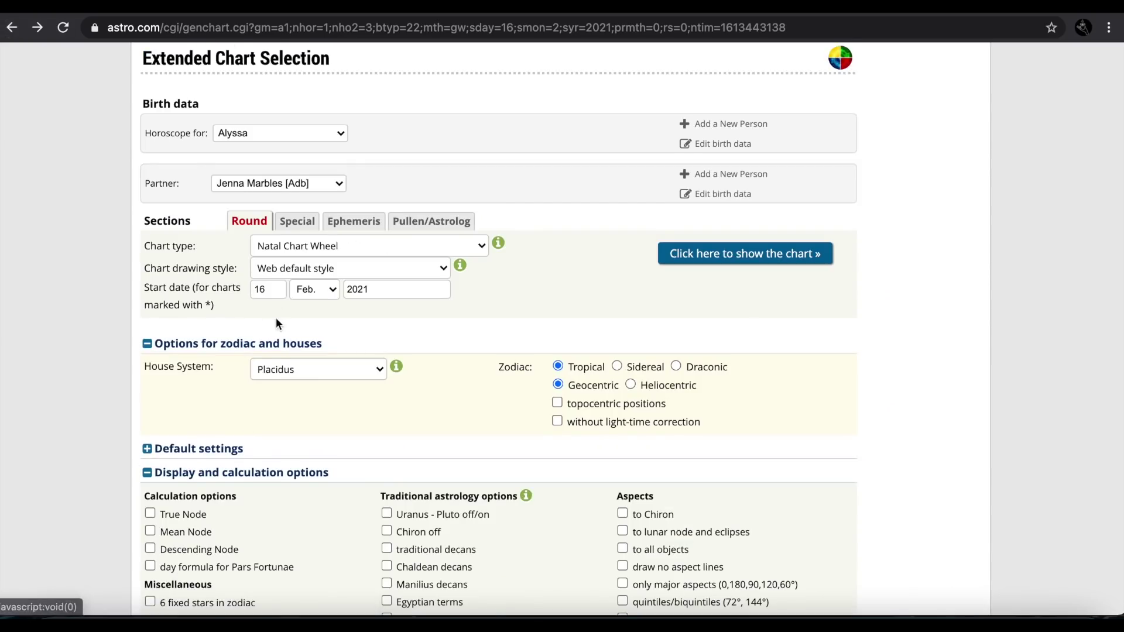
scroll(277, 321, down, 3)
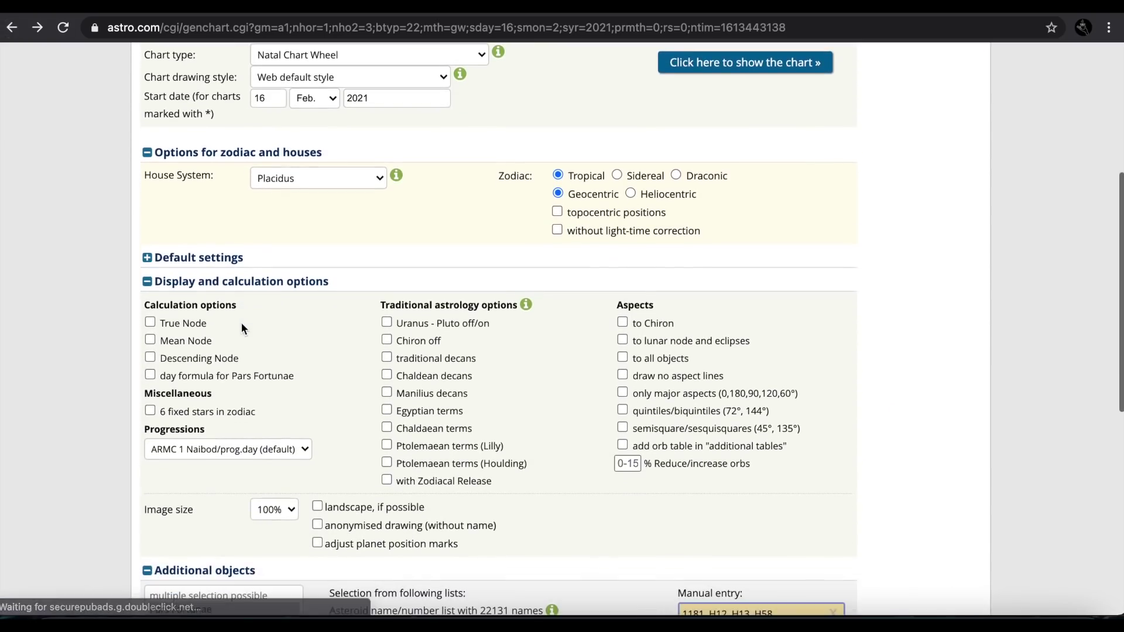
click(150, 358)
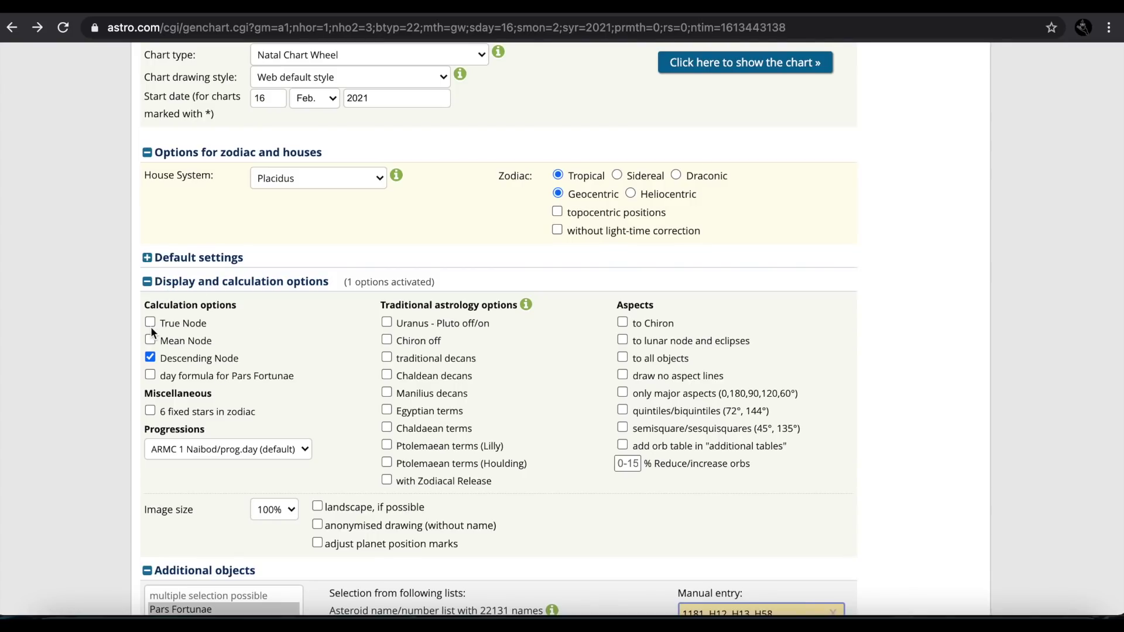
Show the natal chart with the Descending Node option enabled and view the wheel
drag(432, 325, 544, 330)
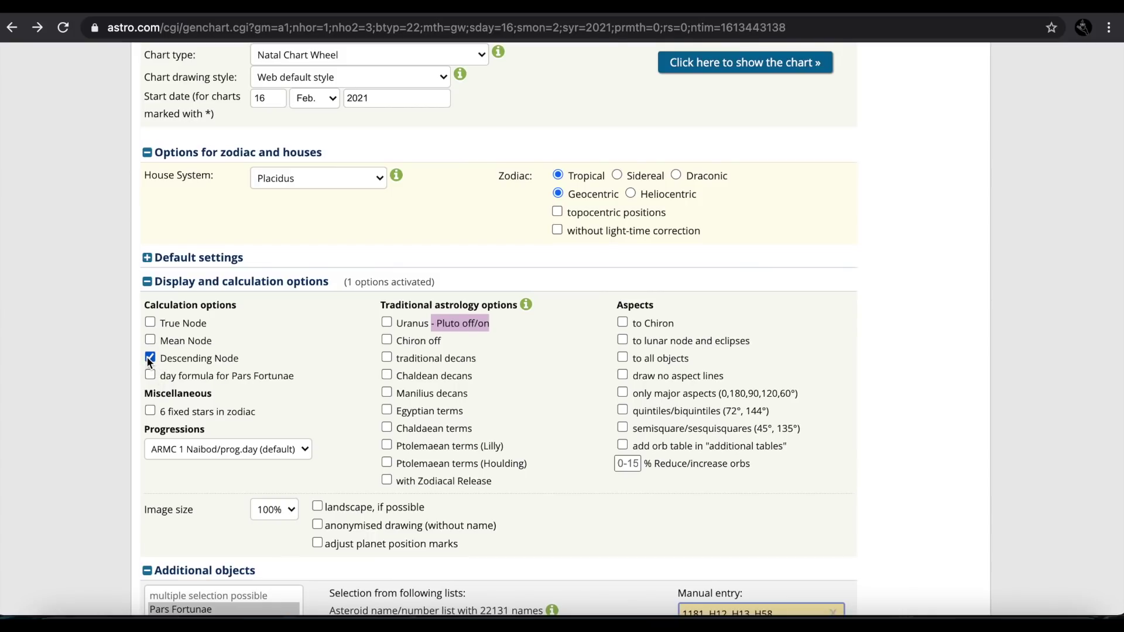
click(712, 72)
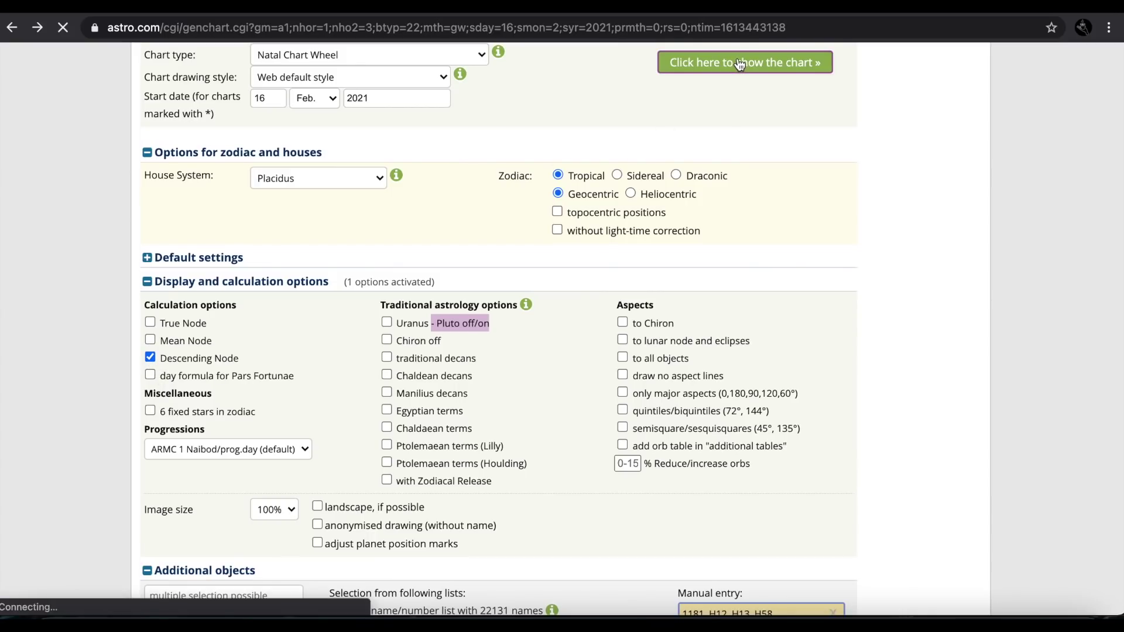
scroll(320, 237, down, 6)
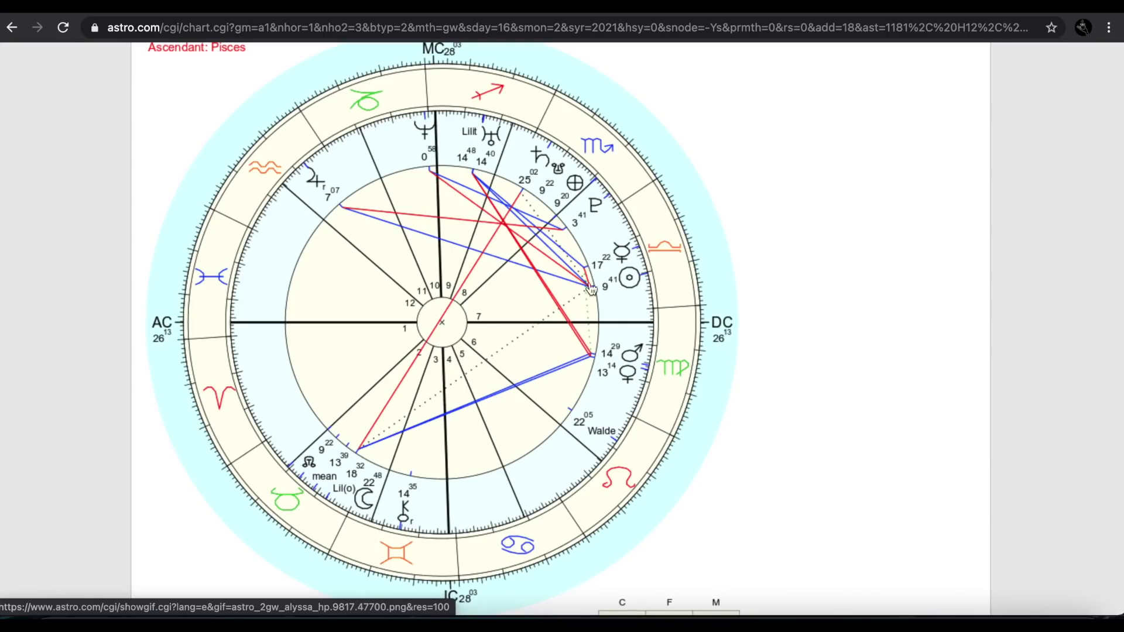
Return to the chart selection, set the chart type to Synastry chart (2), and show the comparison wheel with the partner
click(12, 28)
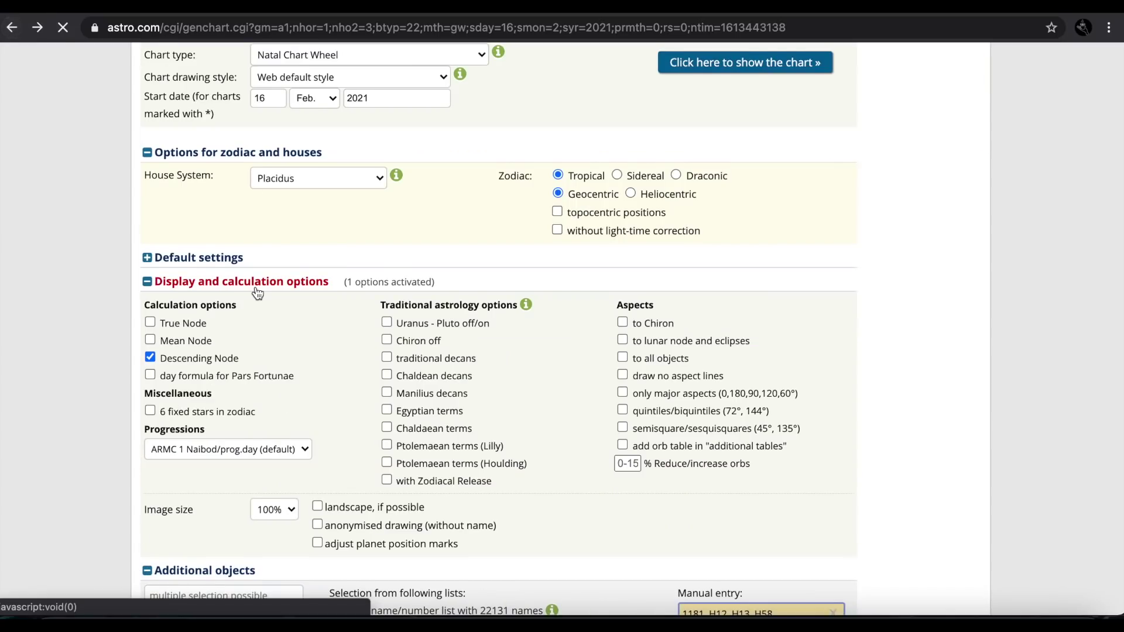
scroll(316, 328, up, 5)
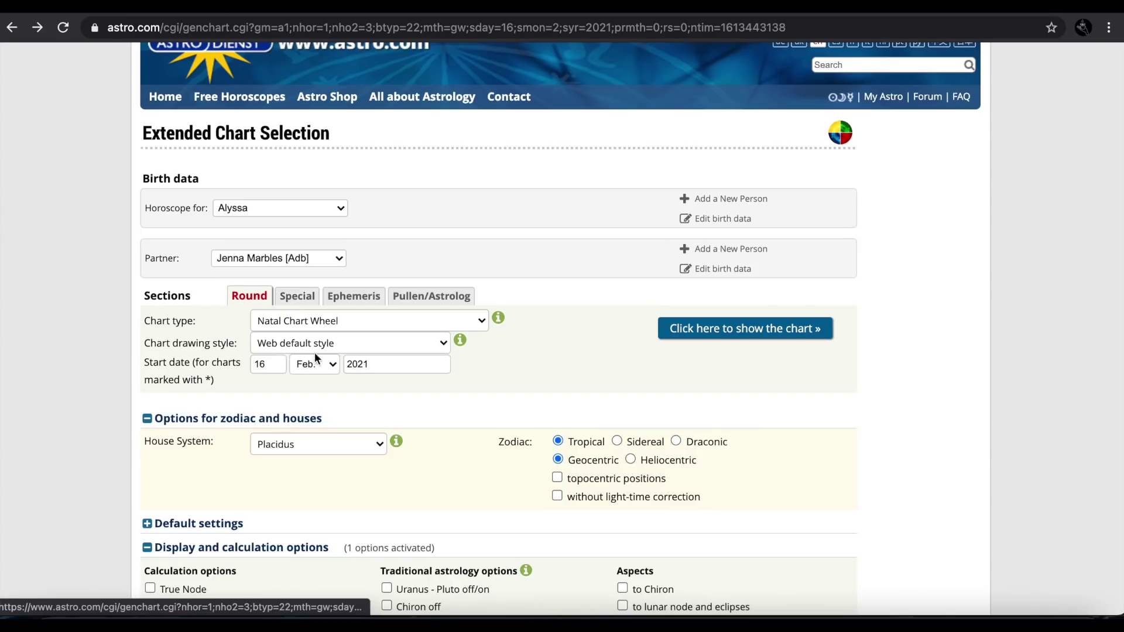
click(340, 320)
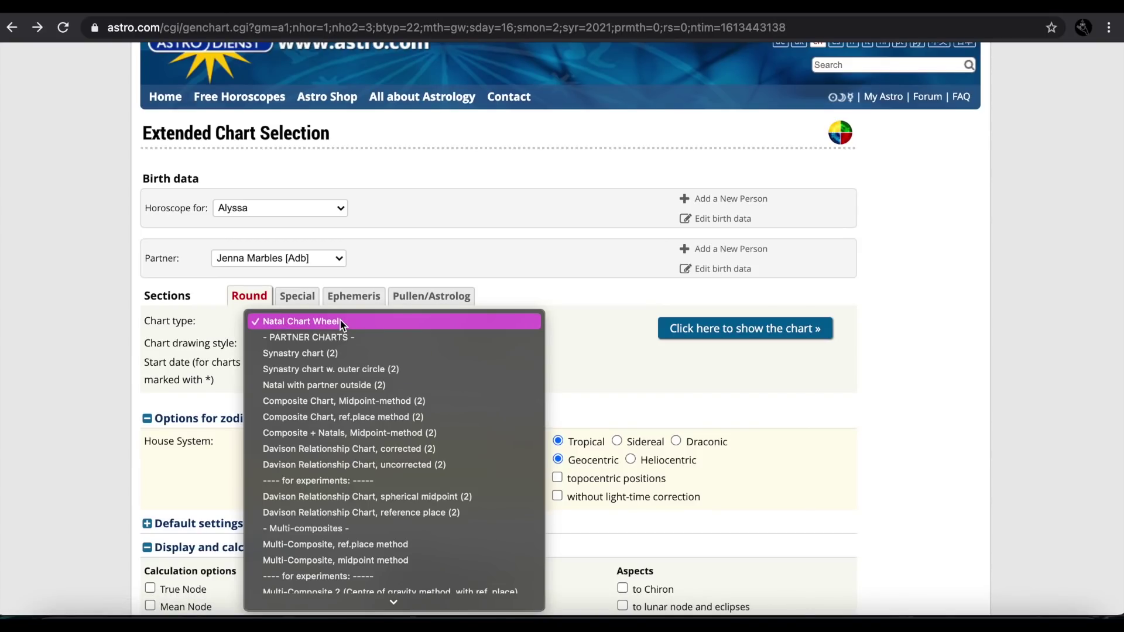
click(340, 354)
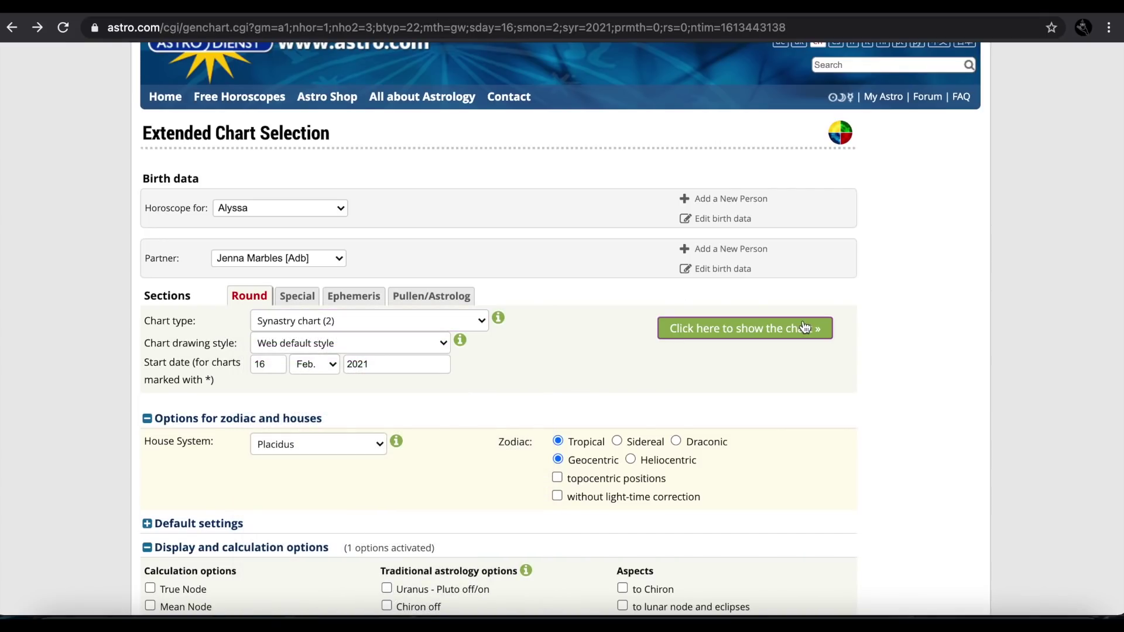
click(802, 328)
scroll(215, 399, down, 6)
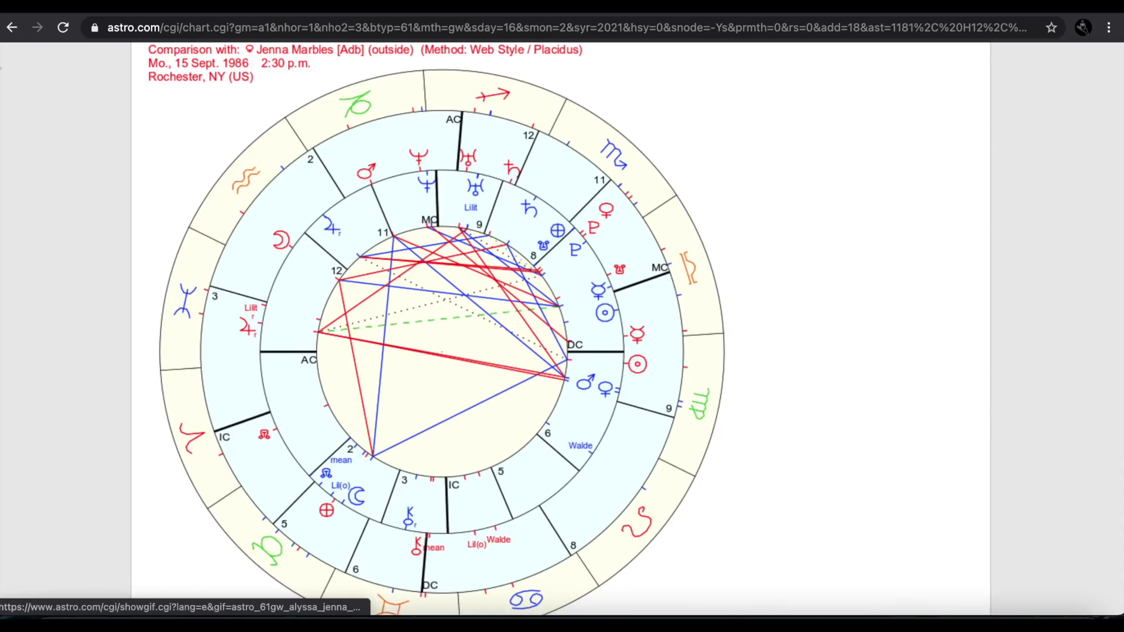
Go back to the chart selection, change the chart type to Natal chart and transits, and view the chart for 16 Feb. 2021
key(alt+Left)
click(296, 322)
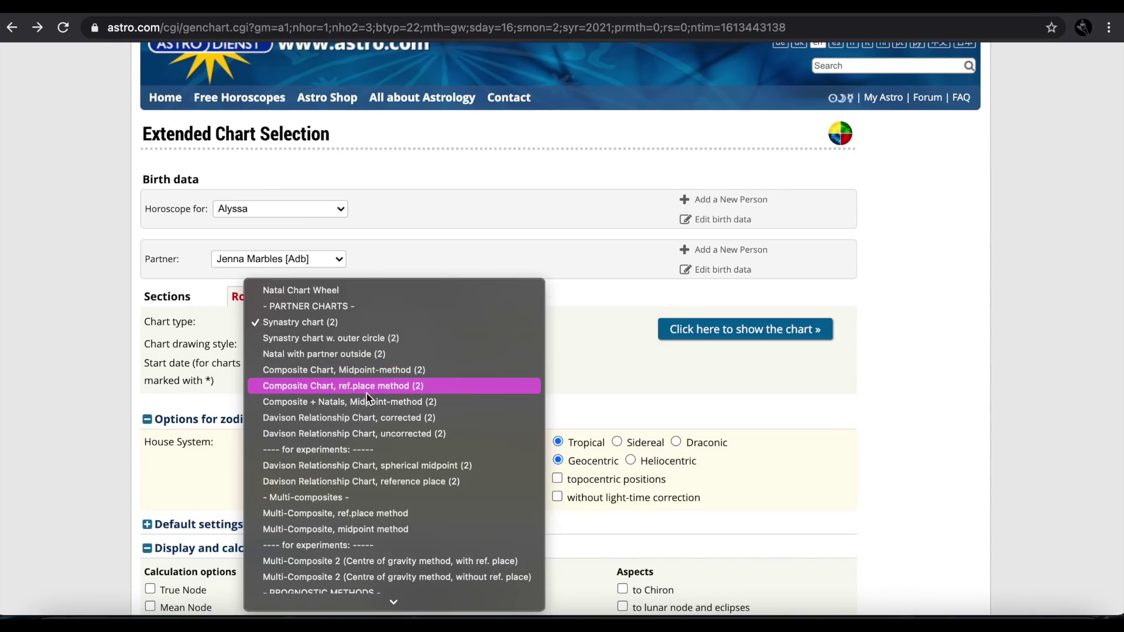
scroll(366, 392, down, 5)
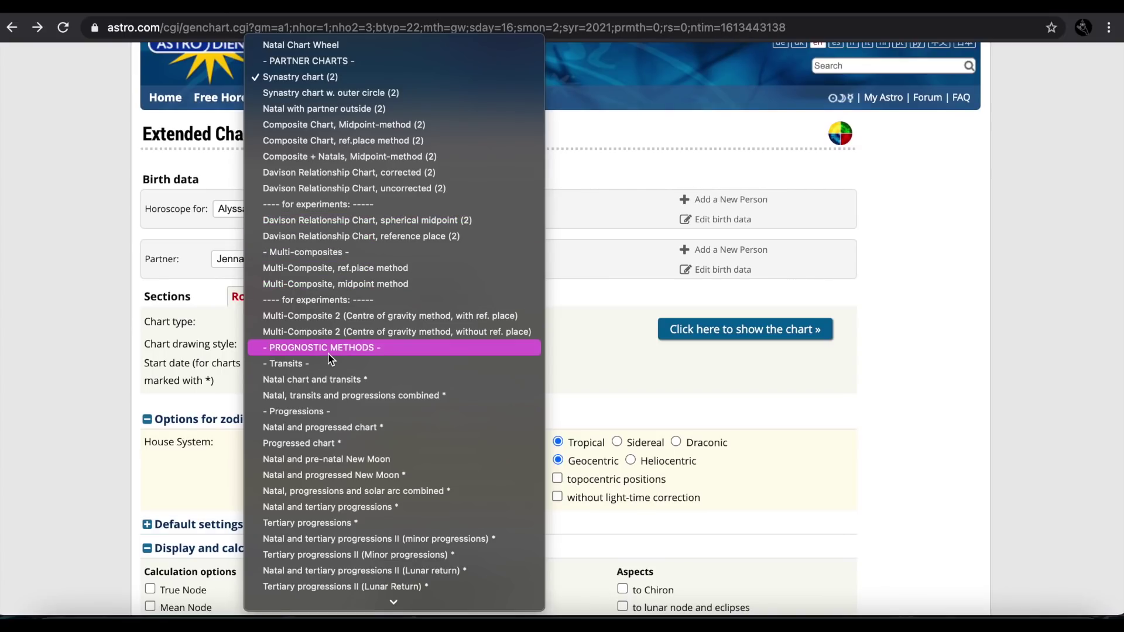
click(317, 378)
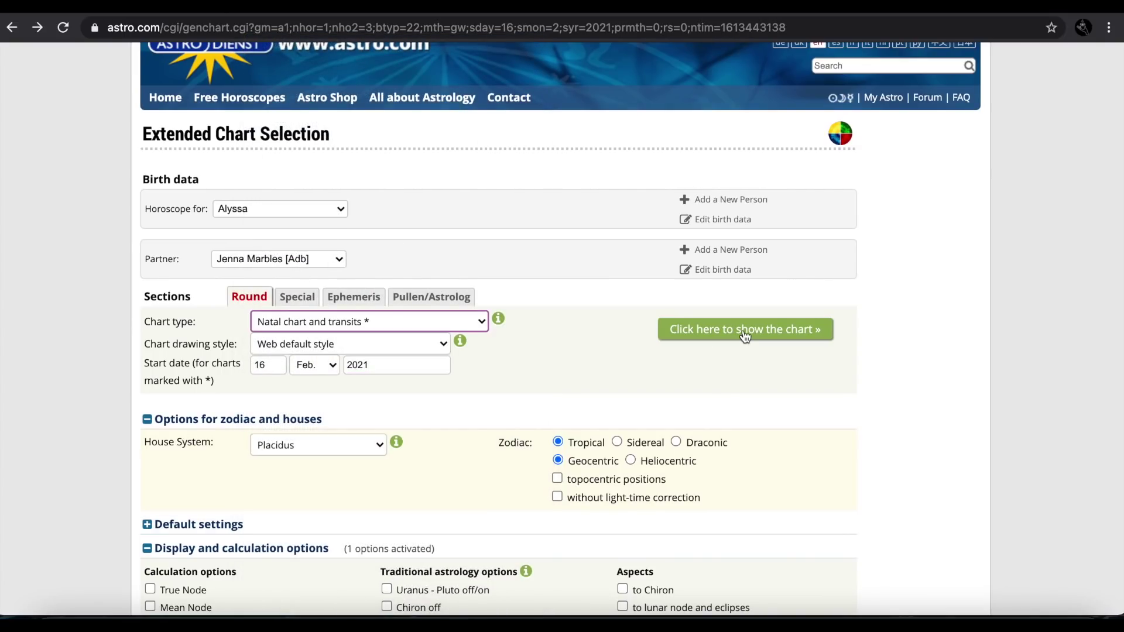
click(743, 331)
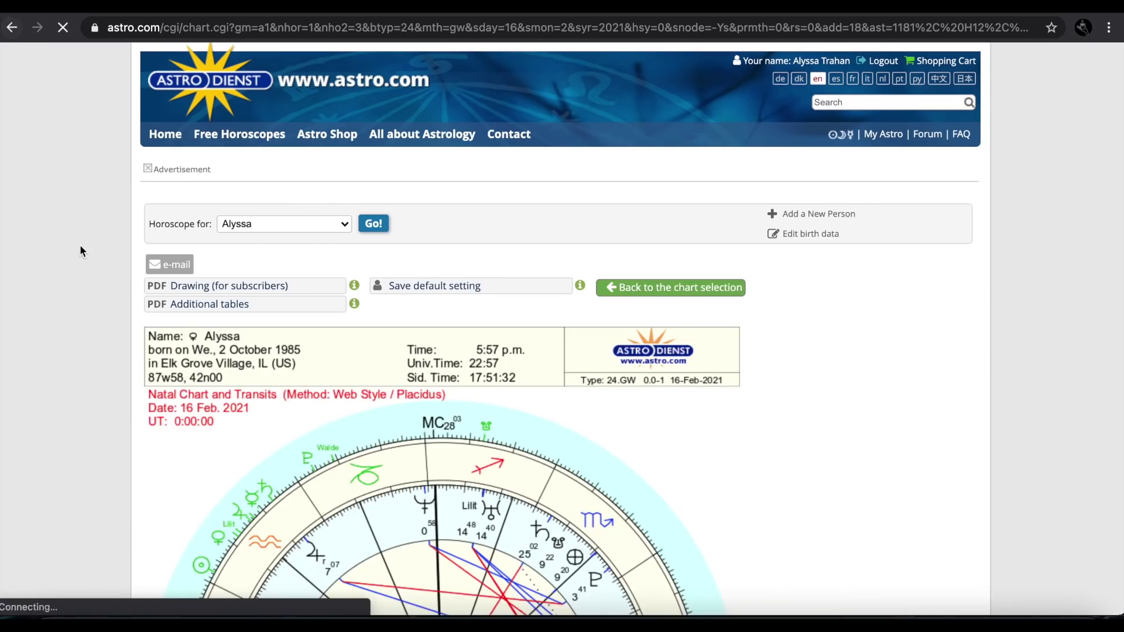
scroll(80, 248, down, 5)
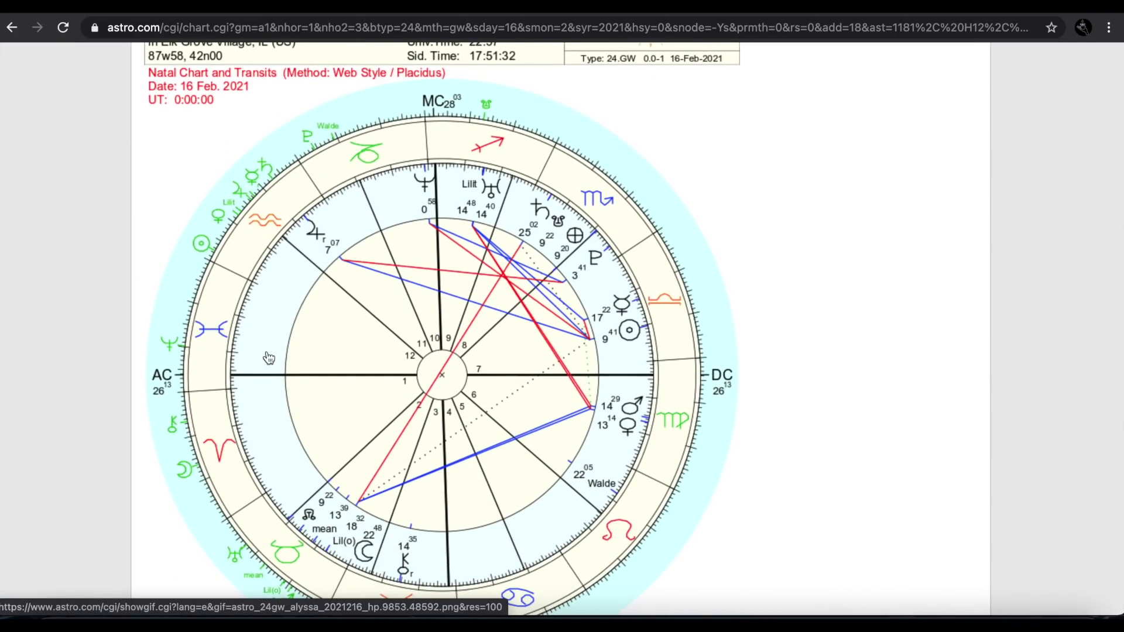
Return to the chart selection, choose Draconic chart as the chart type, and show its wheel
click(12, 28)
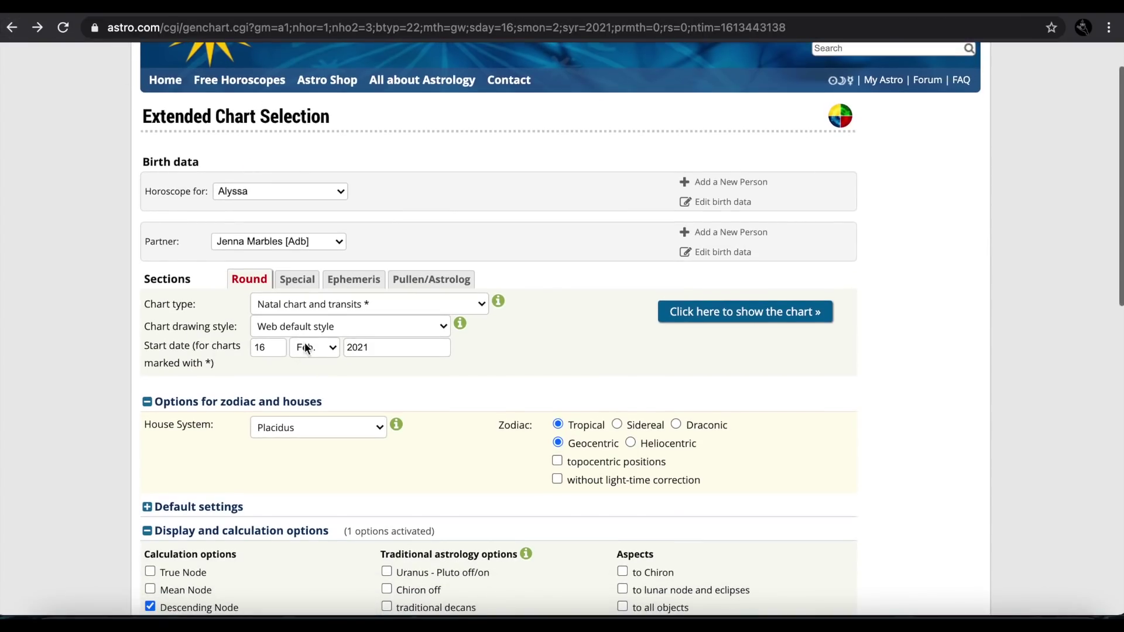
click(316, 304)
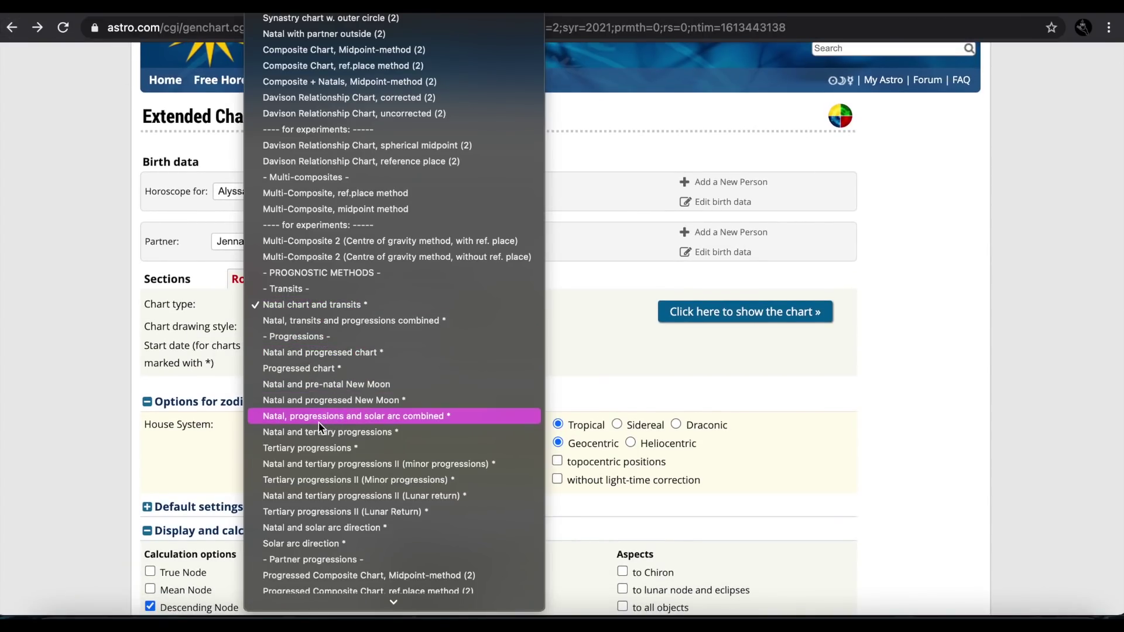
scroll(319, 427, down, 3)
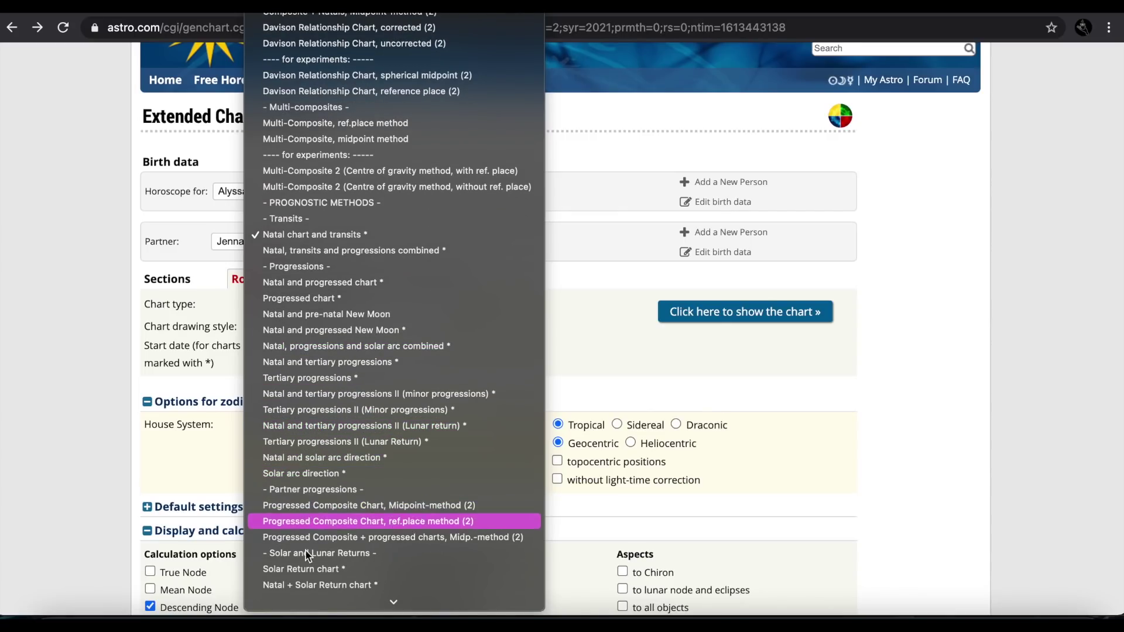
scroll(304, 527, down, 10)
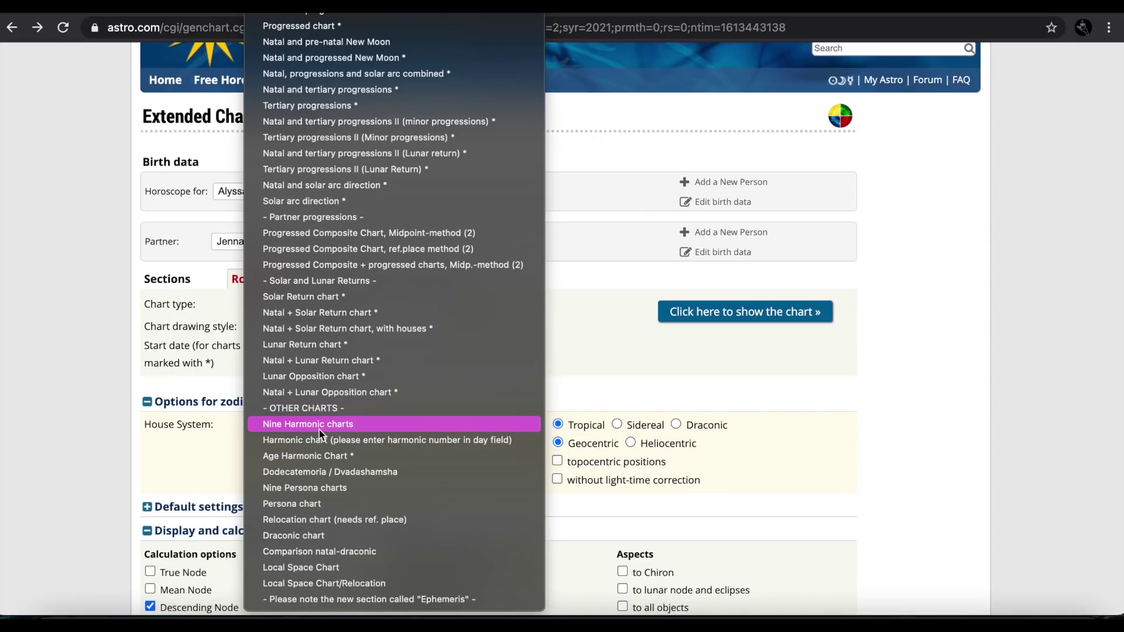
click(328, 536)
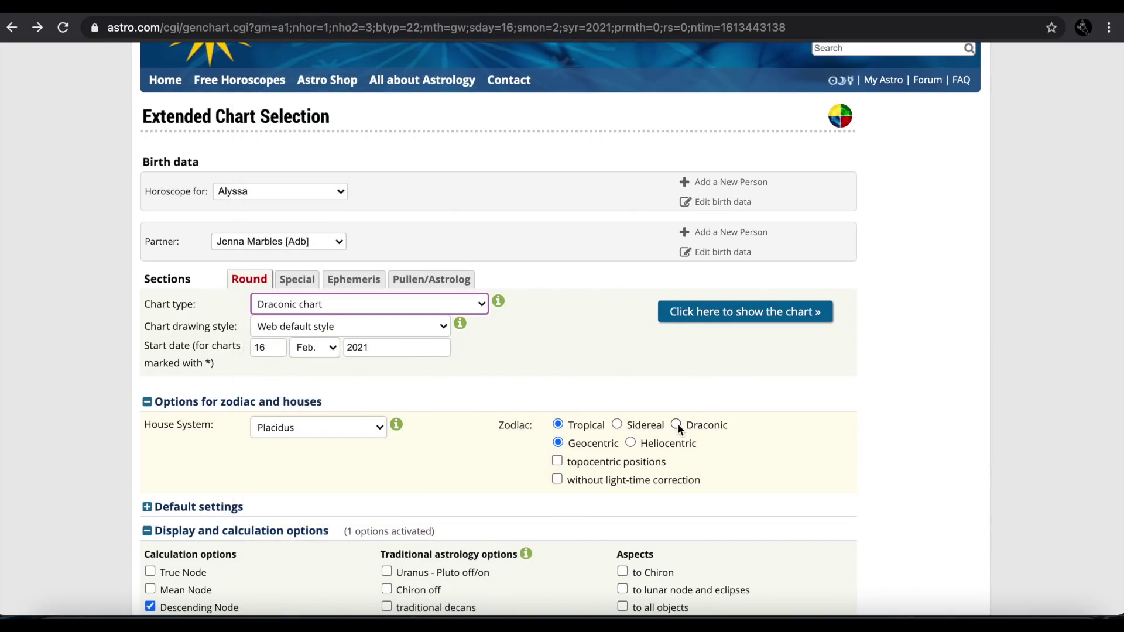
click(744, 312)
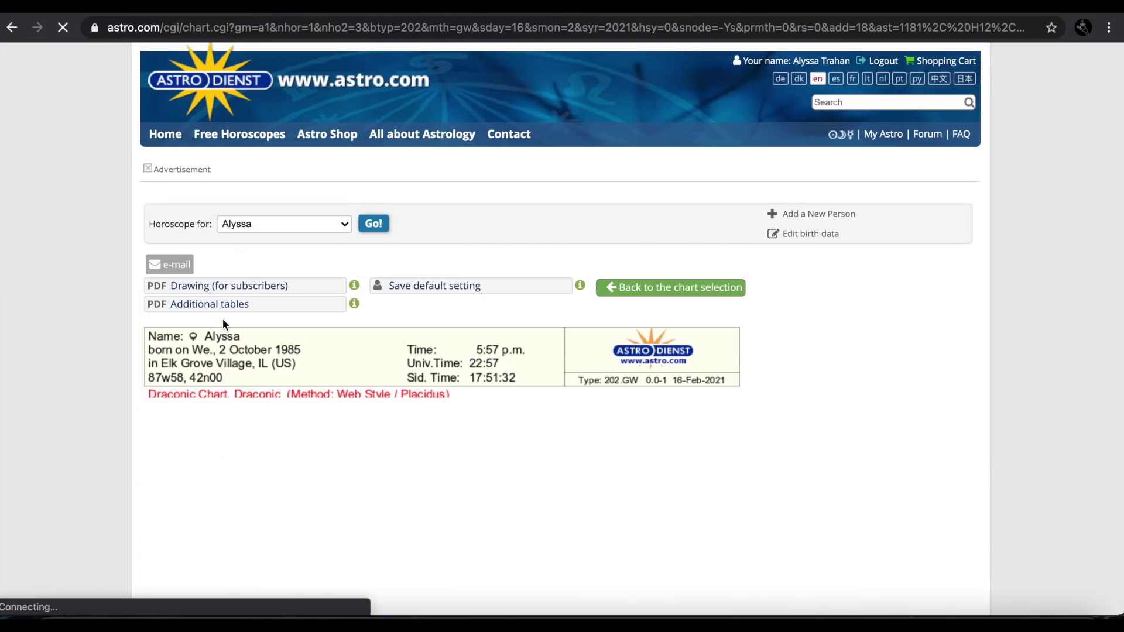
scroll(223, 327, down, 6)
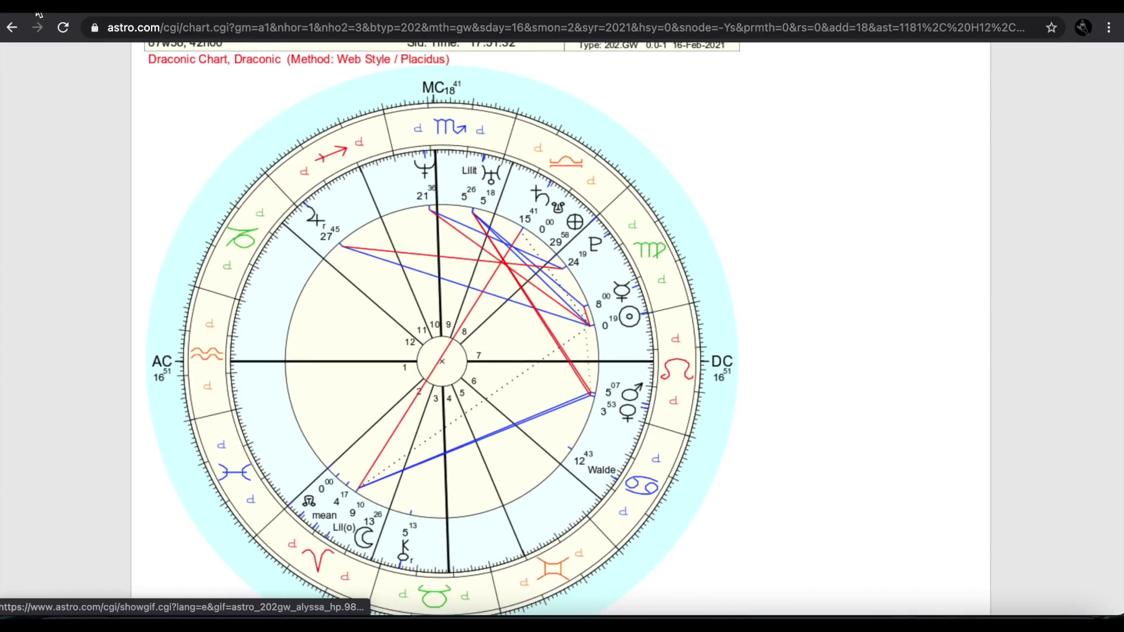
Go back and switch the chart type to Comparison natal-draconic, and show the combined wheel
click(12, 27)
click(328, 307)
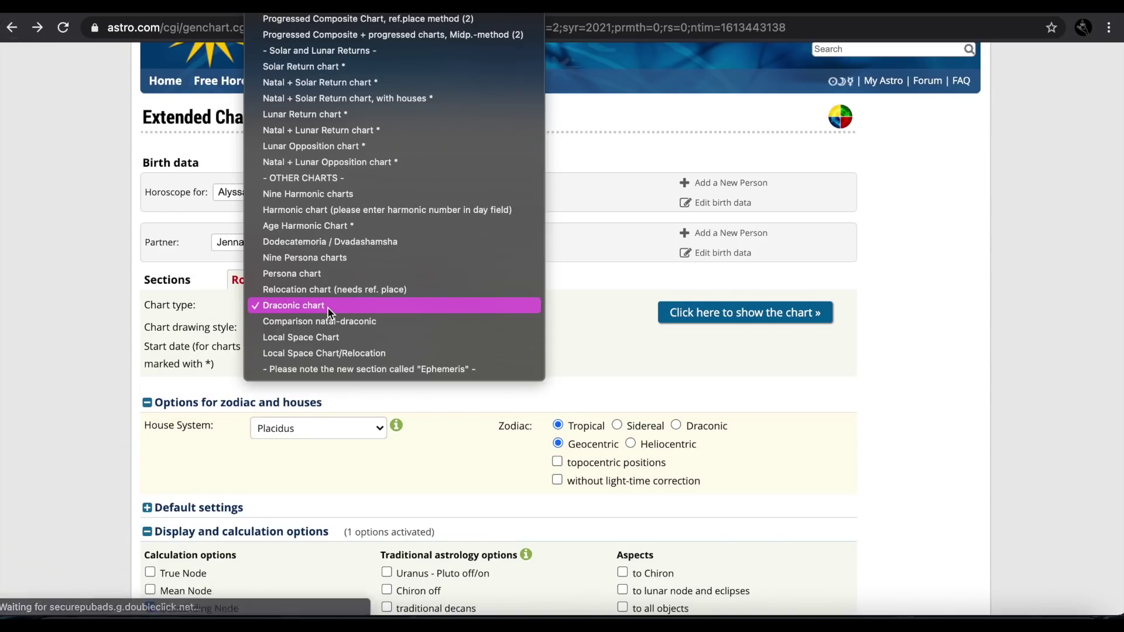
click(328, 322)
click(690, 317)
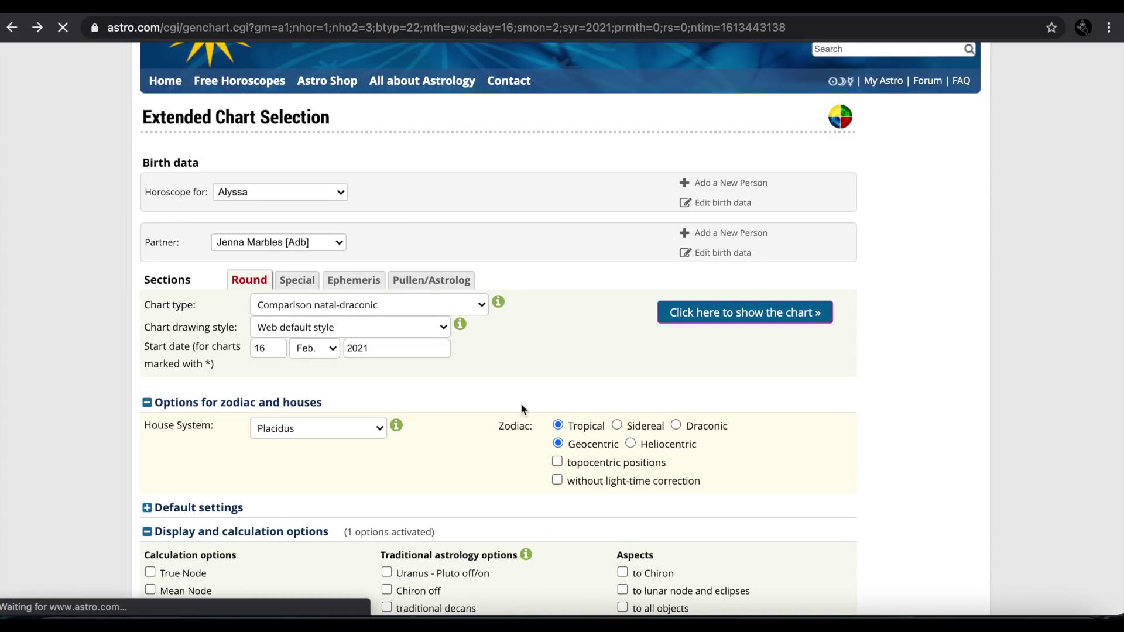
scroll(516, 399, down, 6)
scroll(483, 340, down, 1)
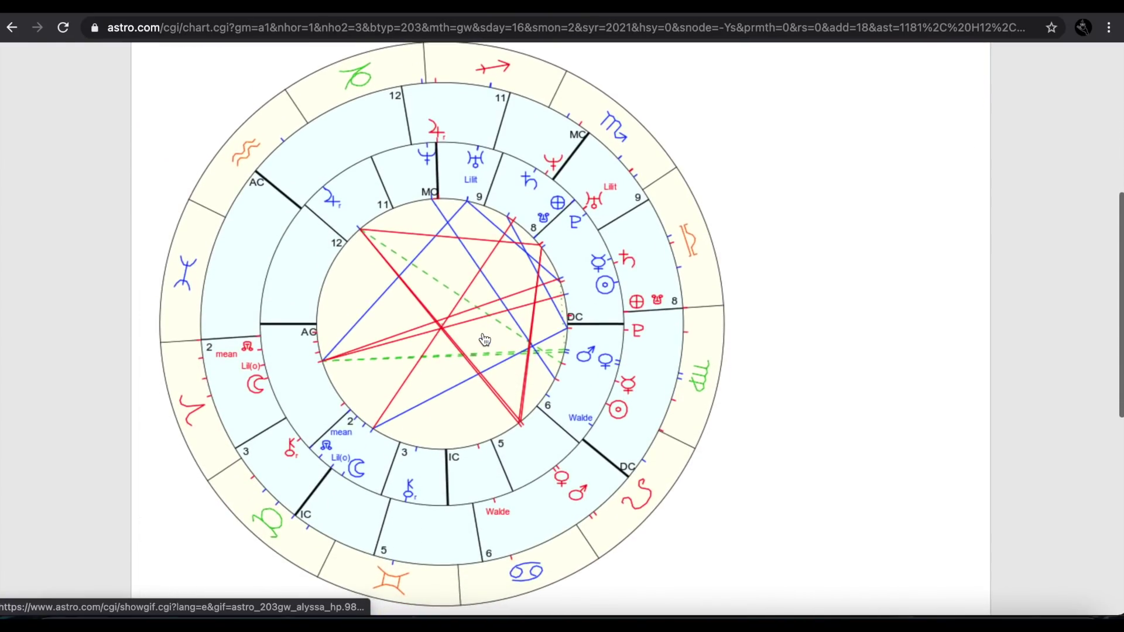
Return to the chart selection, open the Special charts section, and look through its available chart types
click(11, 26)
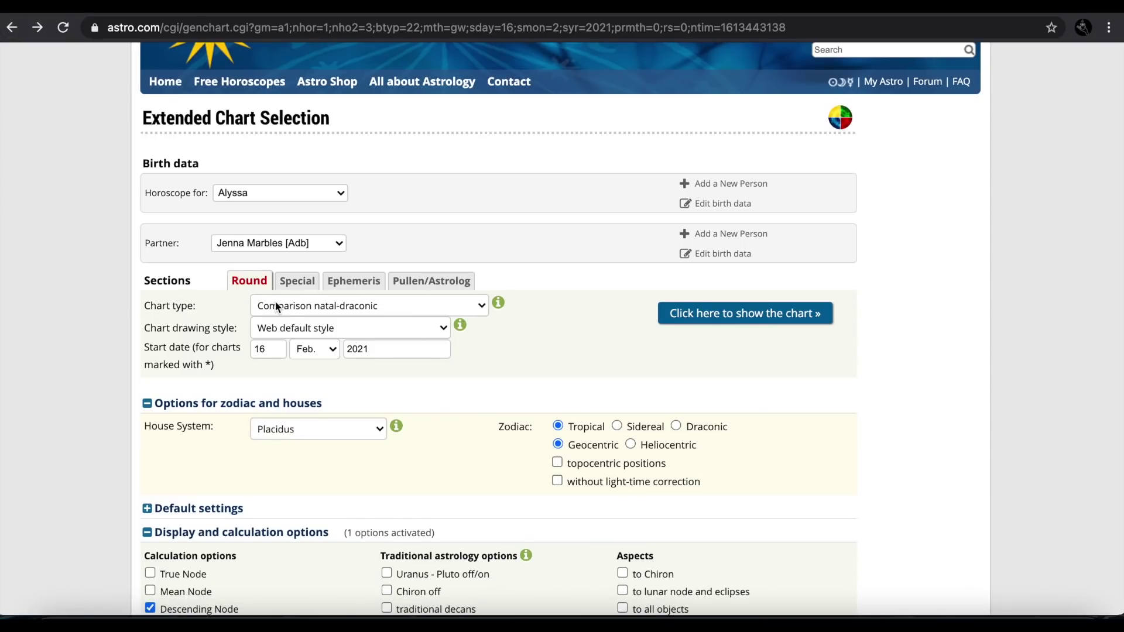
click(301, 284)
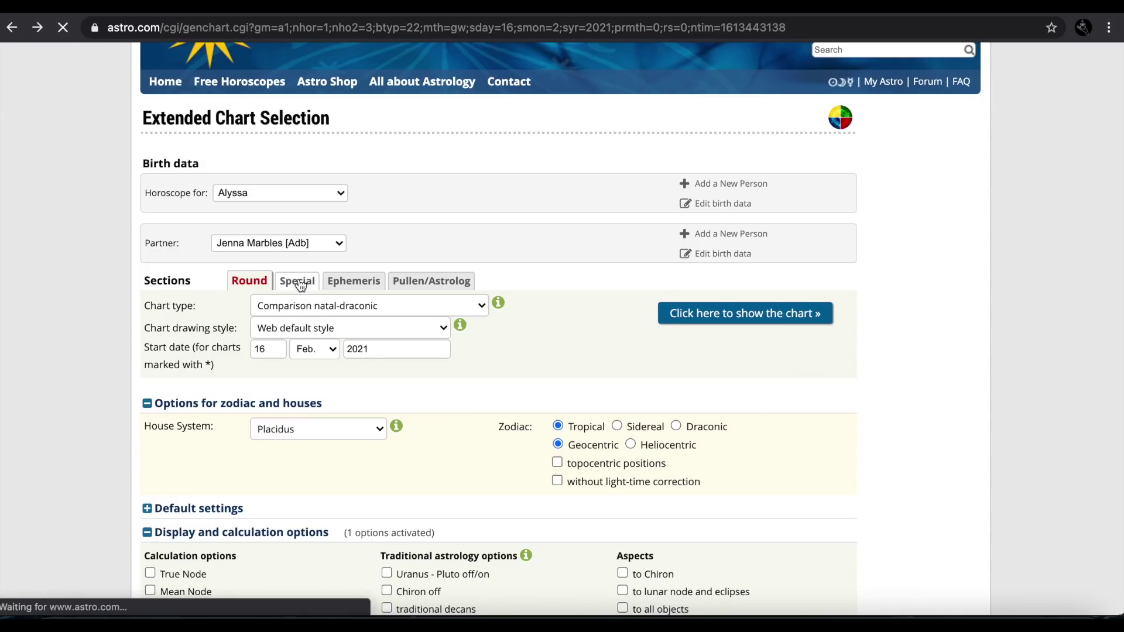
click(360, 311)
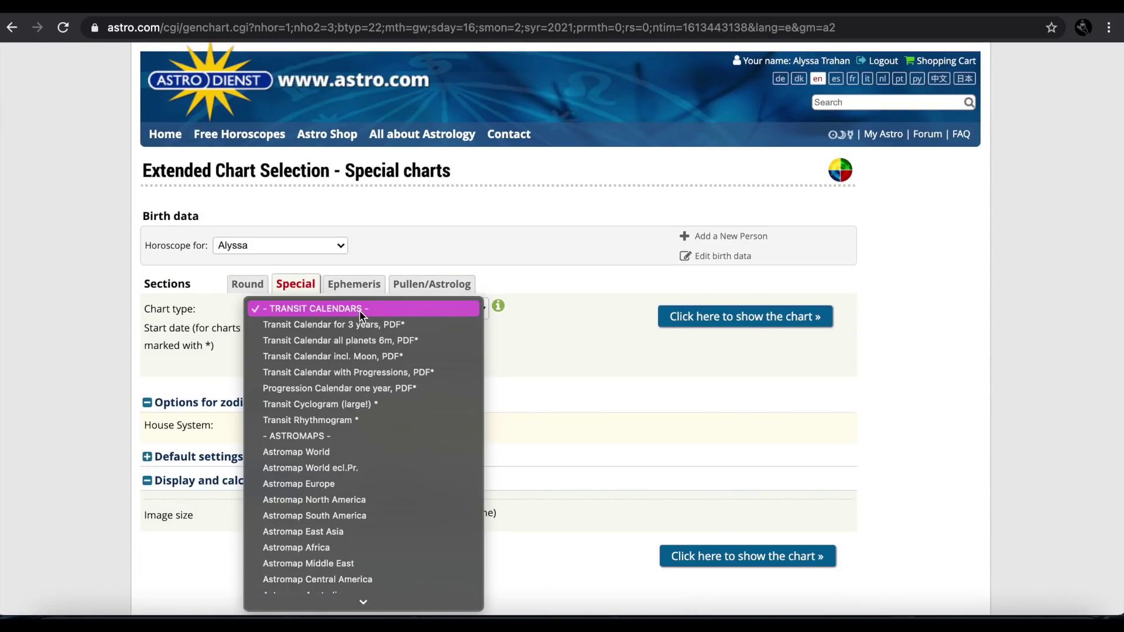
click(272, 295)
click(305, 311)
click(270, 284)
Switch back to the Round charts section, set the chart type to Solar Return chart, and view the resulting wheel
click(245, 286)
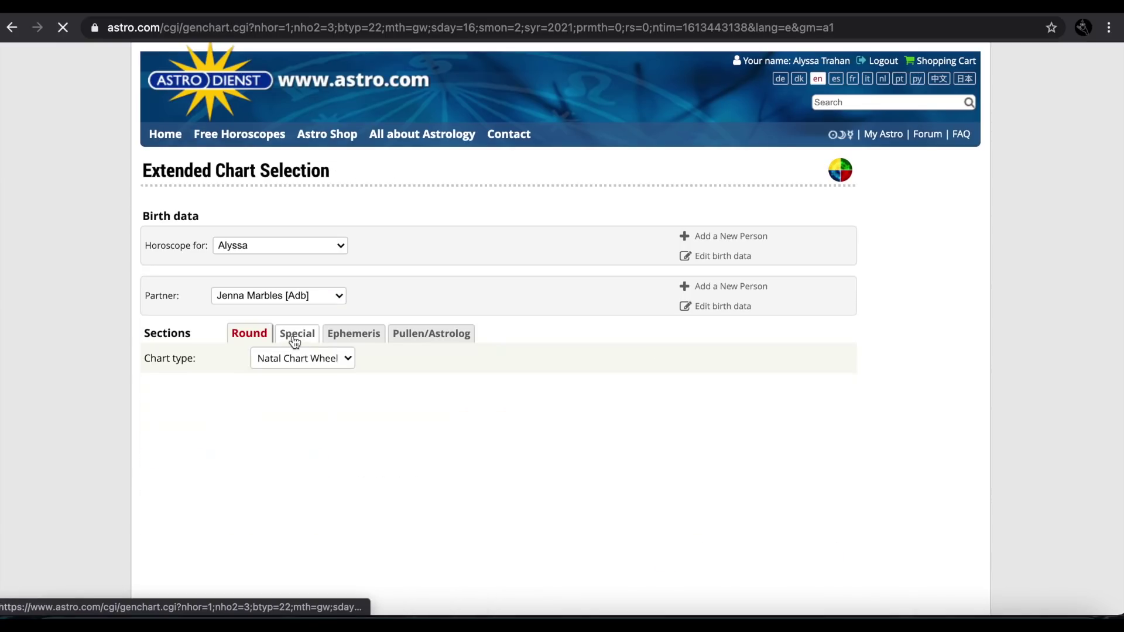
click(302, 358)
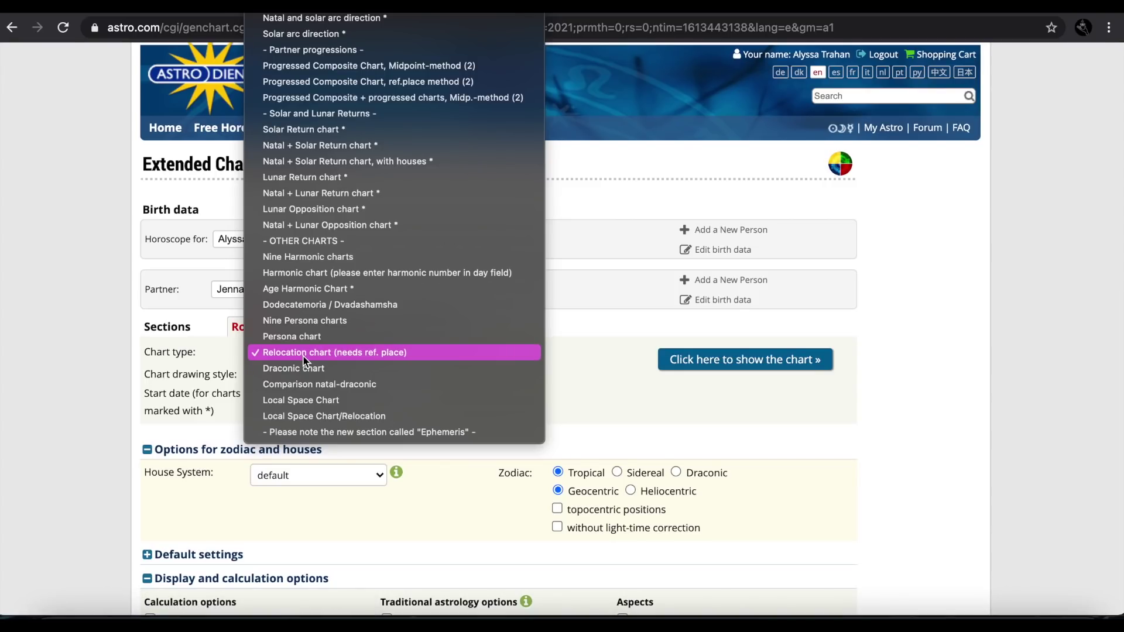
scroll(303, 355, up, 3)
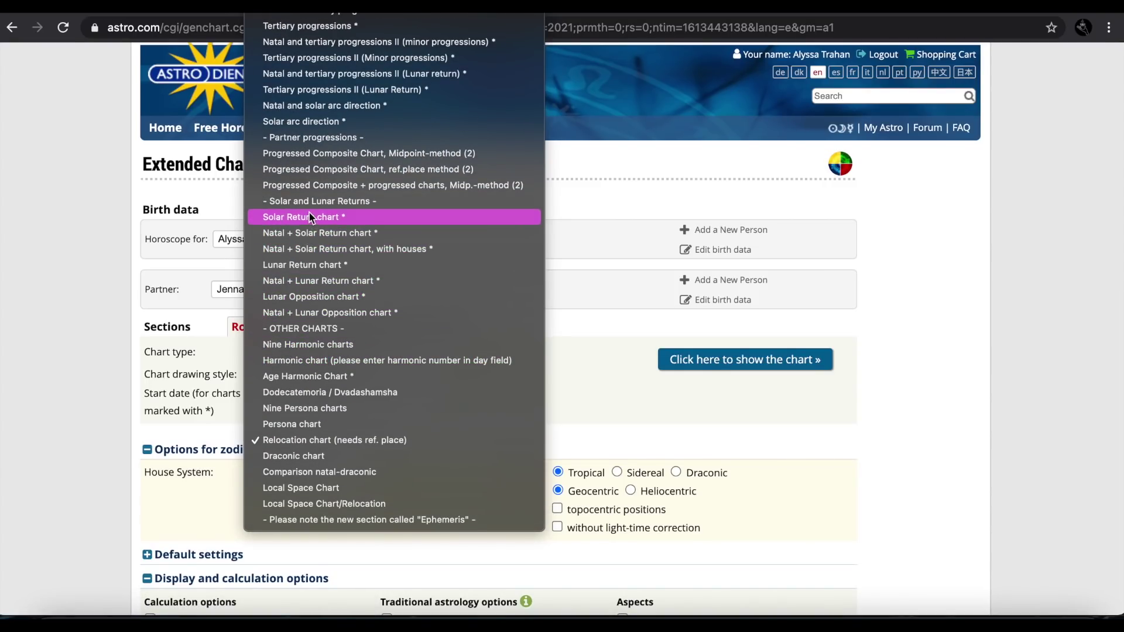
click(324, 217)
click(752, 360)
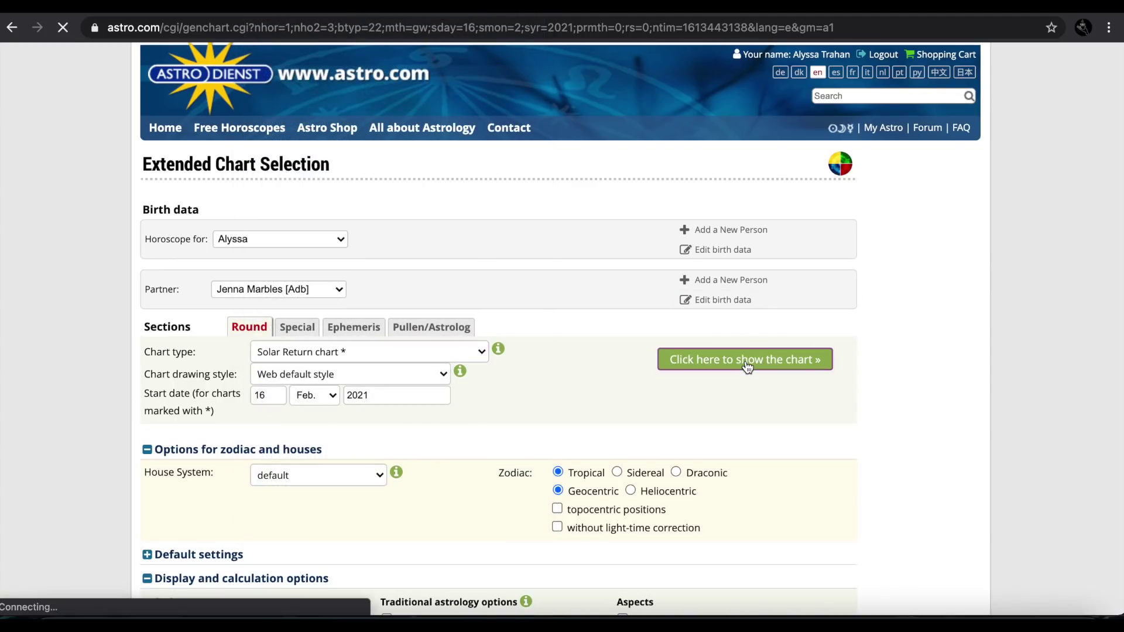
scroll(382, 328, down, 6)
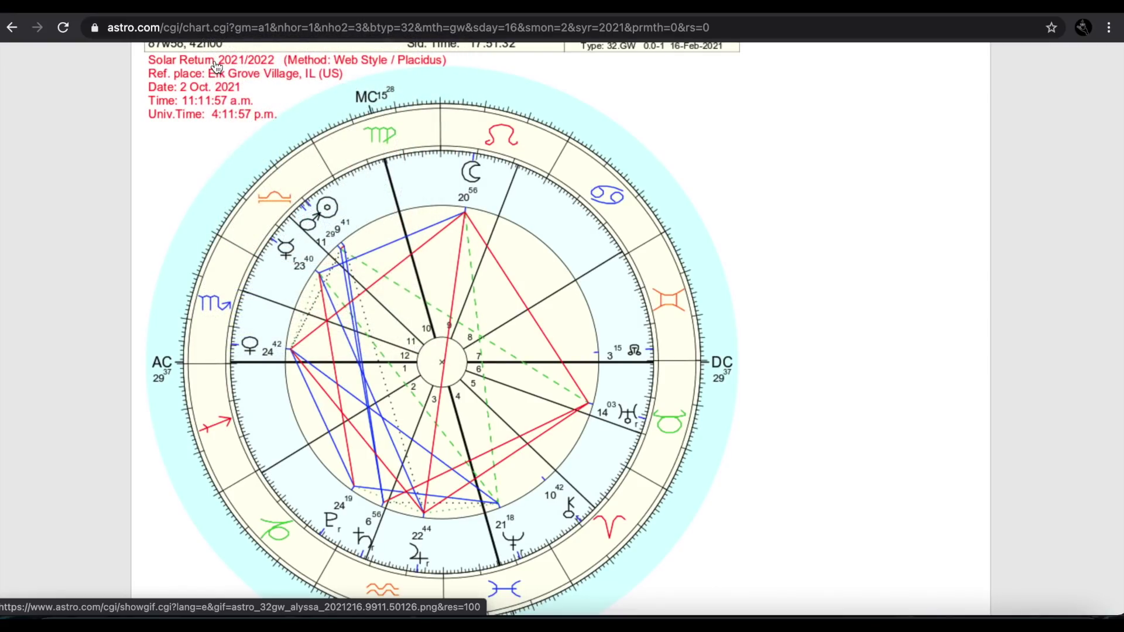
scroll(251, 170, up, 1)
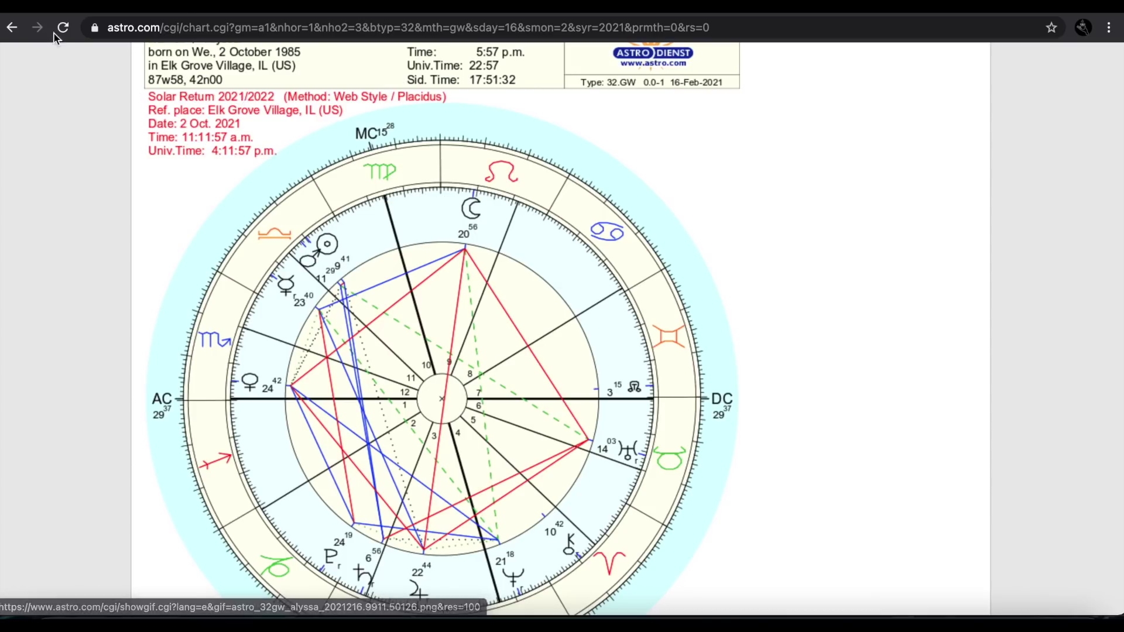
Return to the chart selection, set the Solar Return start date to 2 Oct. 2020, and view the resulting wheel
click(12, 28)
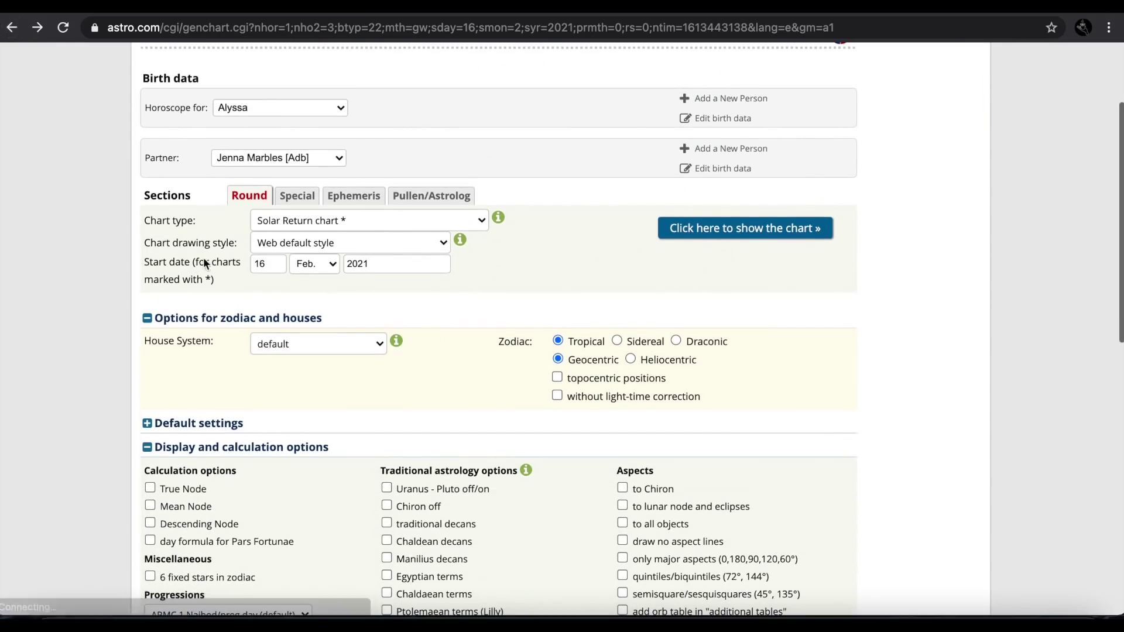
click(392, 264)
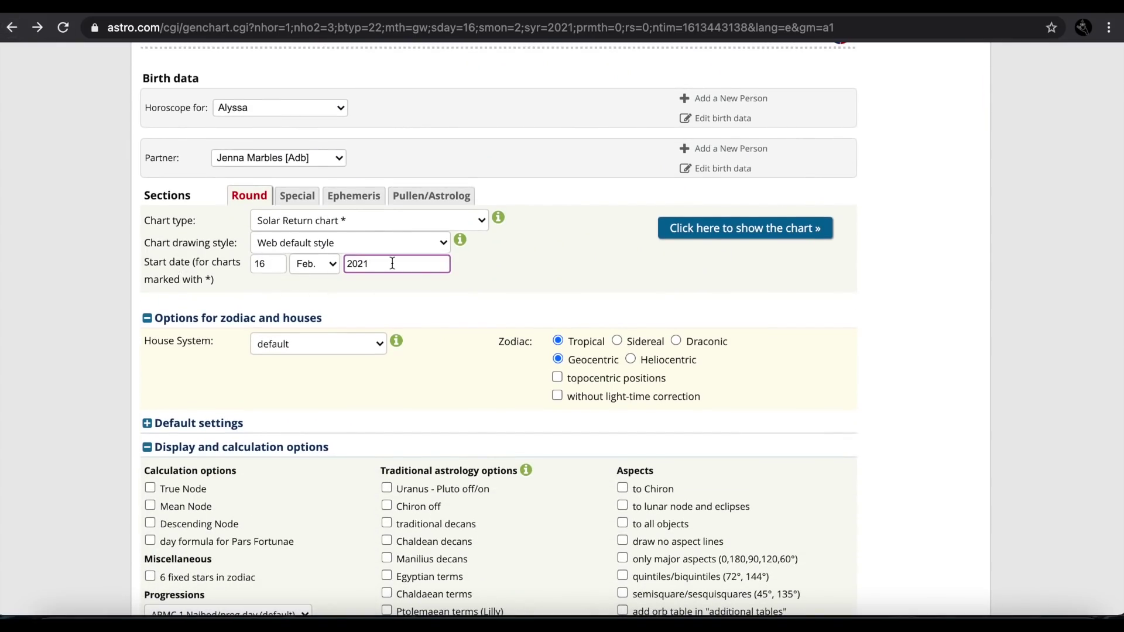
click(322, 267)
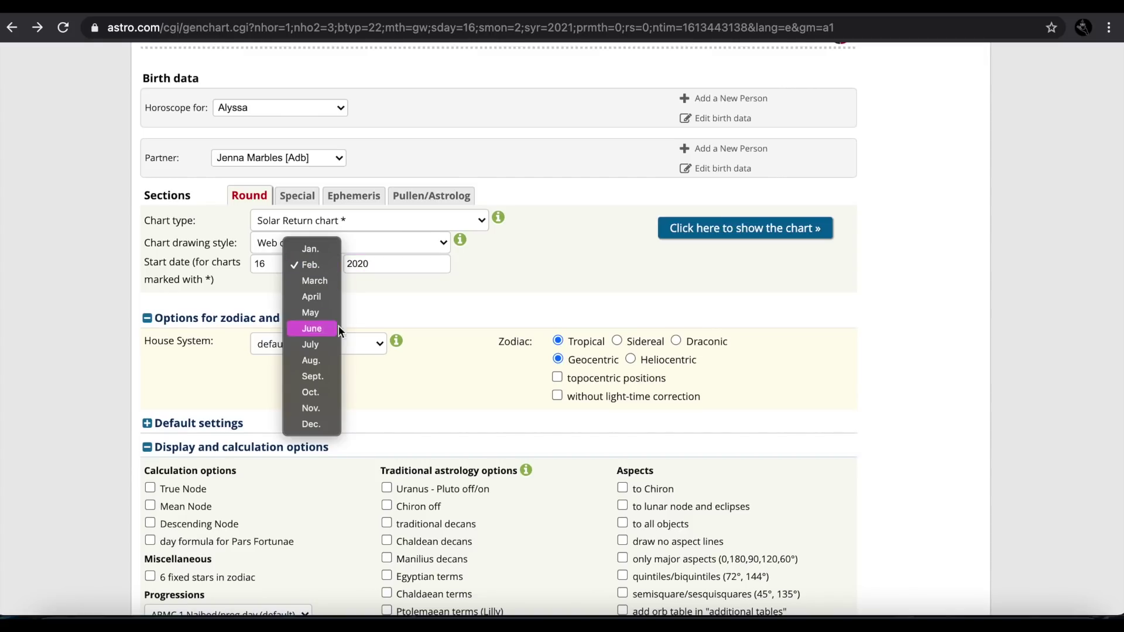
key(Return)
double_click(267, 264)
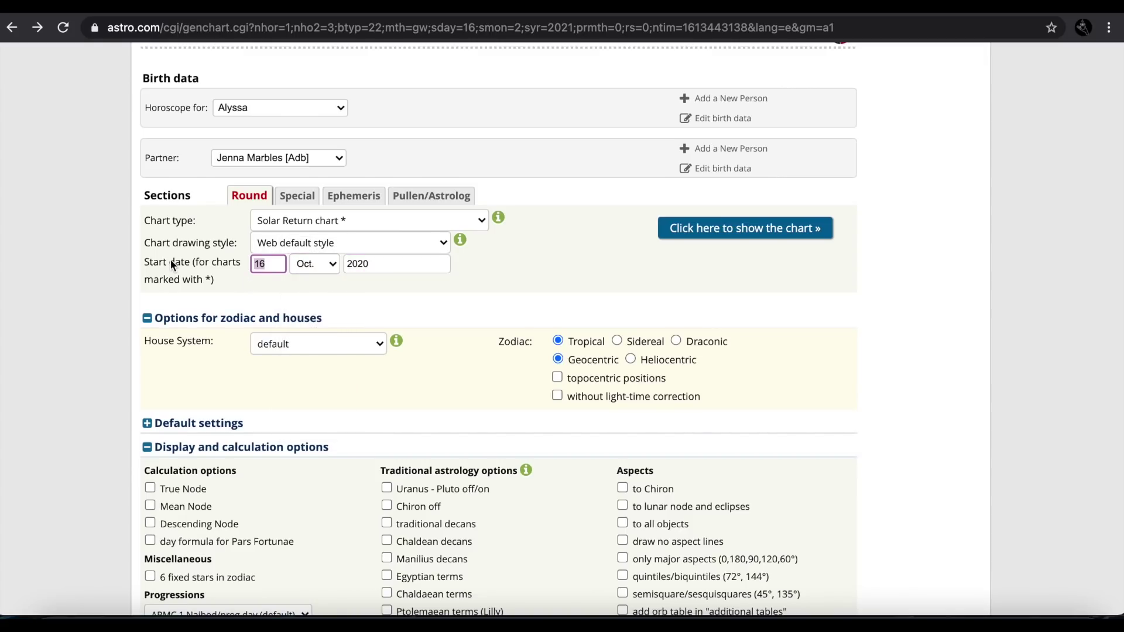
text(2)
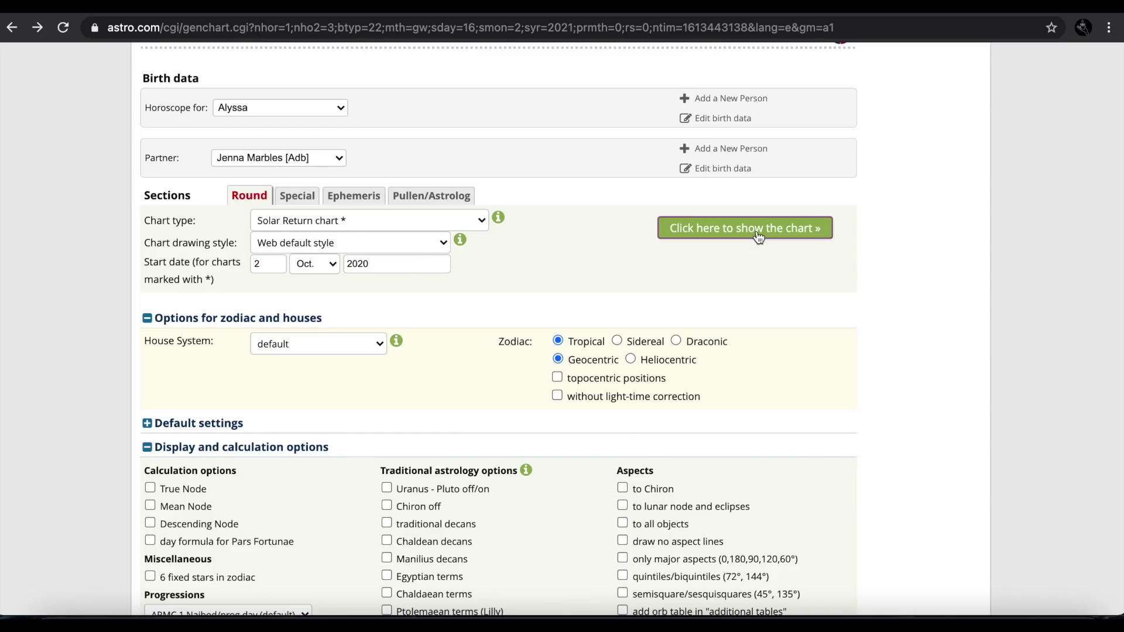
click(743, 228)
scroll(557, 381, down, 5)
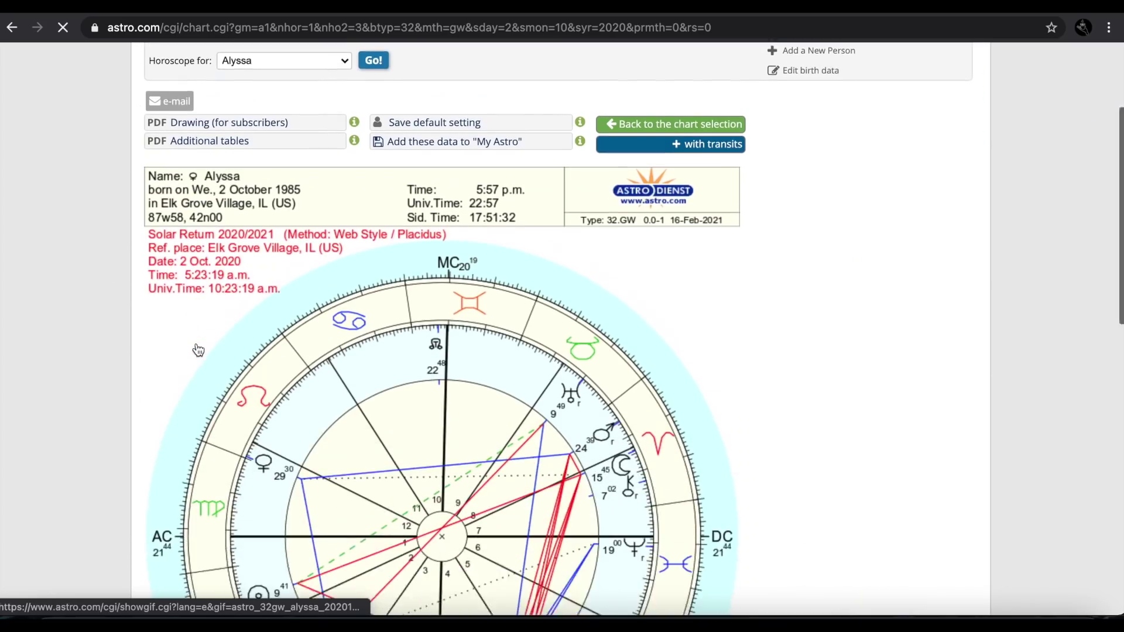
scroll(557, 381, down, 3)
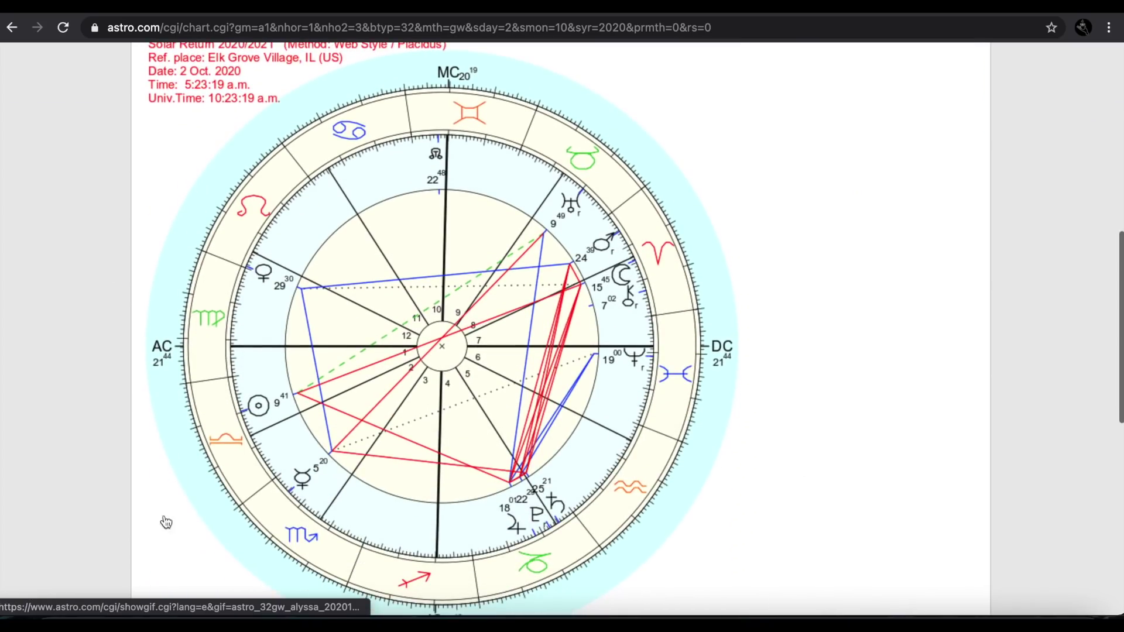
Go back to the chart selection and open the Pullen/Astrolog section
click(13, 28)
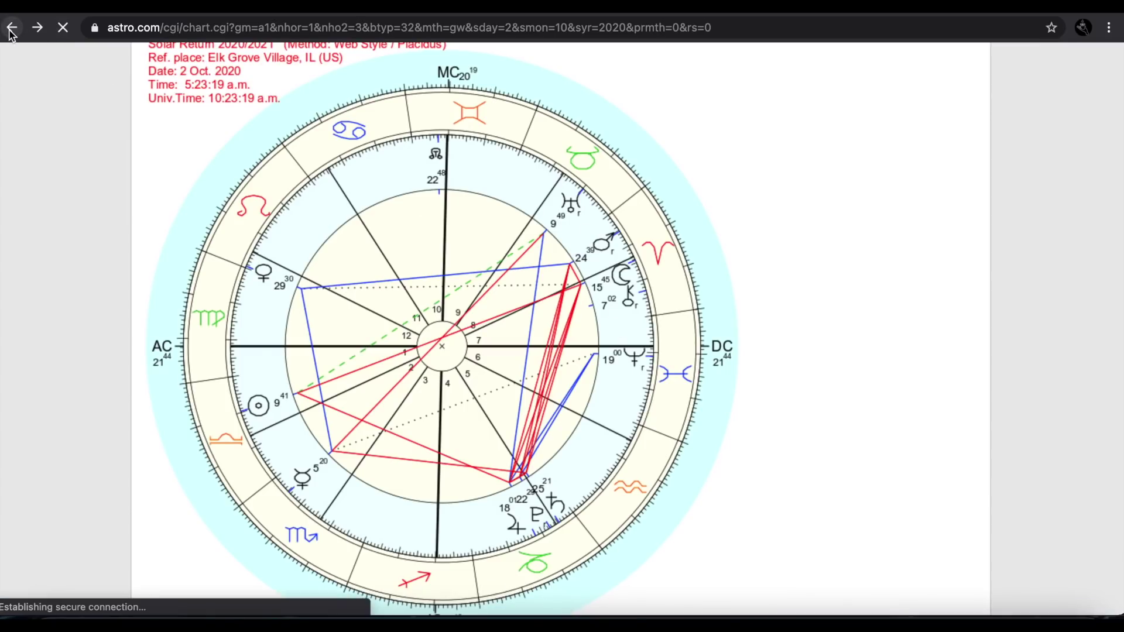
click(259, 265)
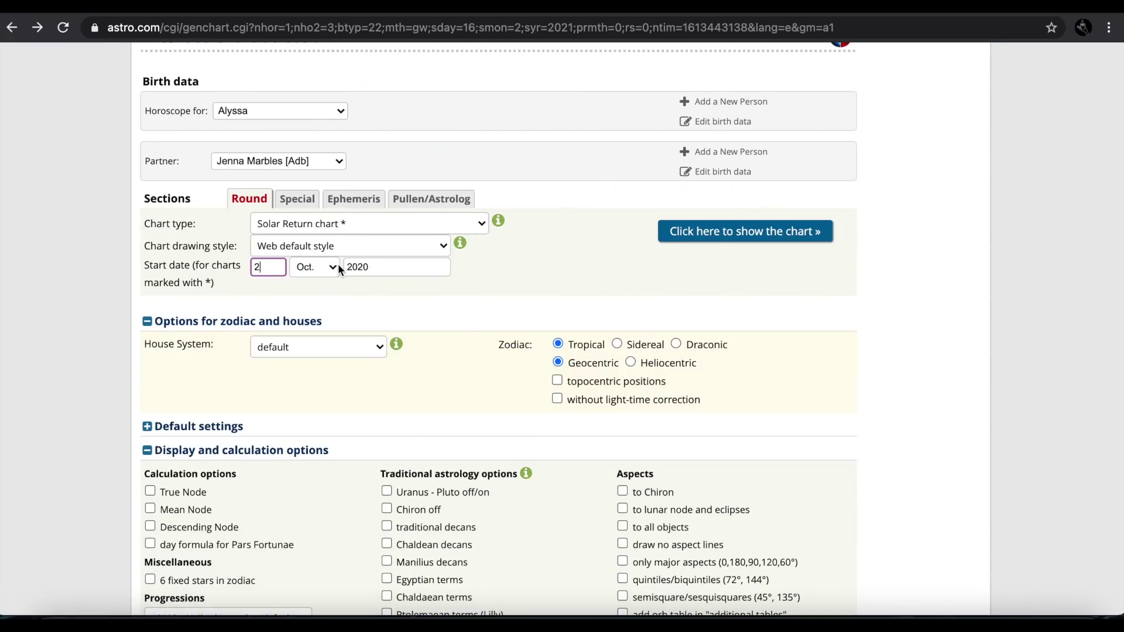
scroll(407, 264, up, 1)
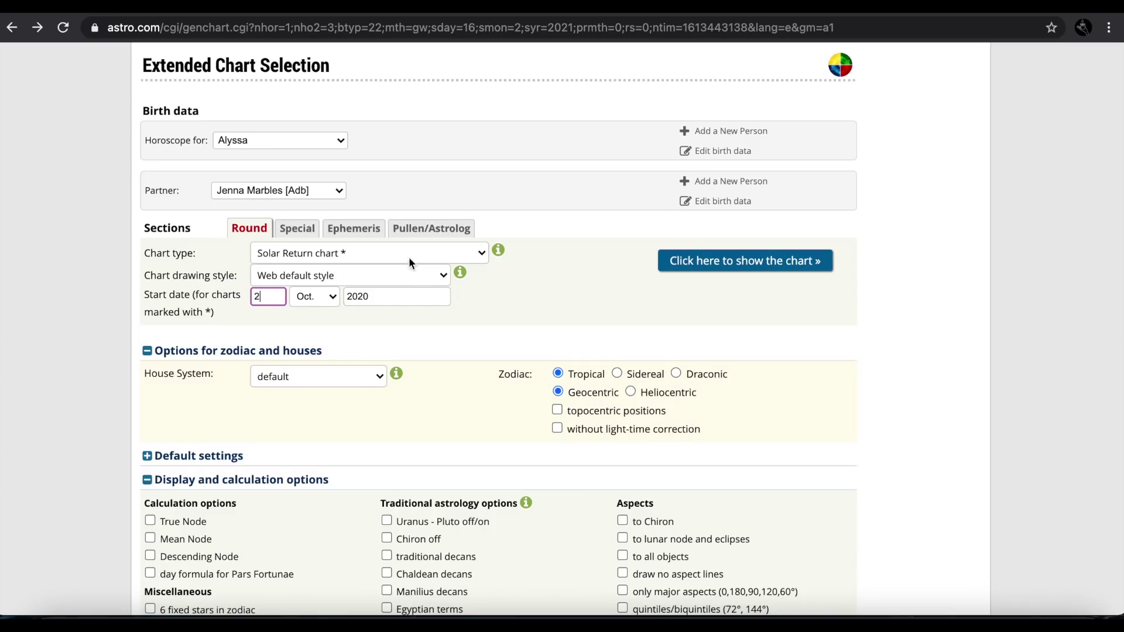
click(421, 229)
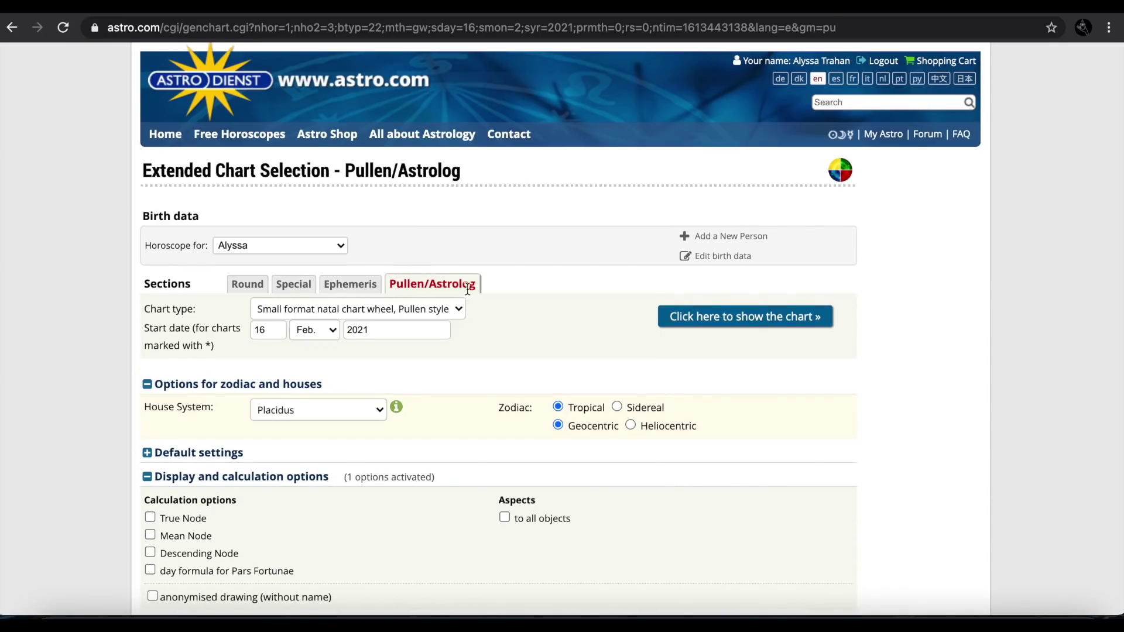
Set the chart type to Simple chart delineation by Walter Pullen and show the text chart
click(392, 308)
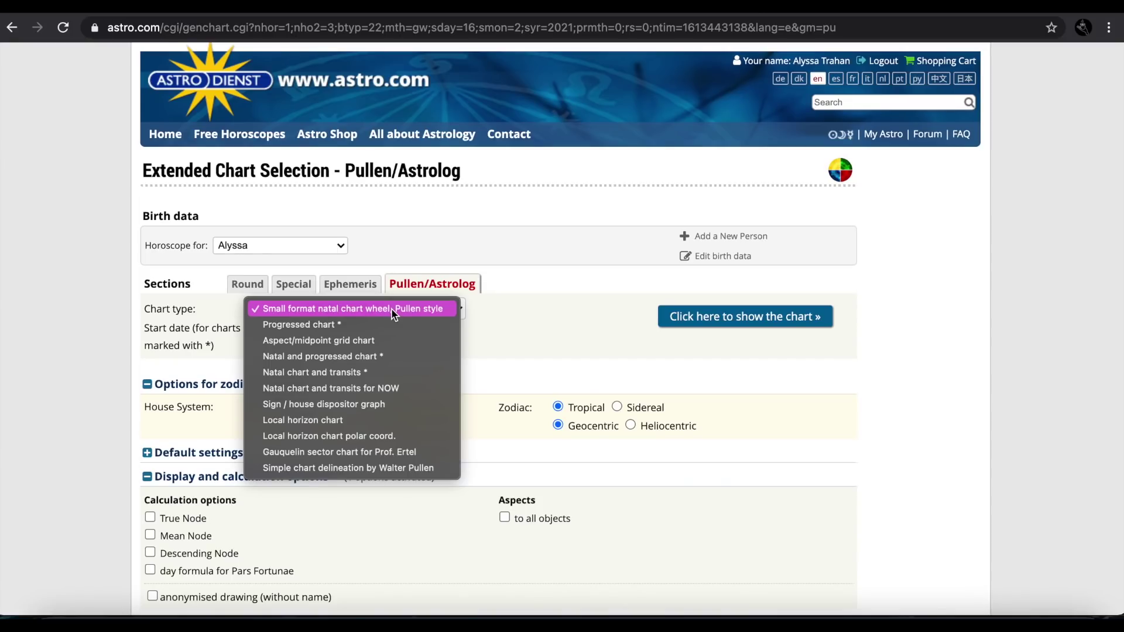
click(391, 308)
click(391, 308)
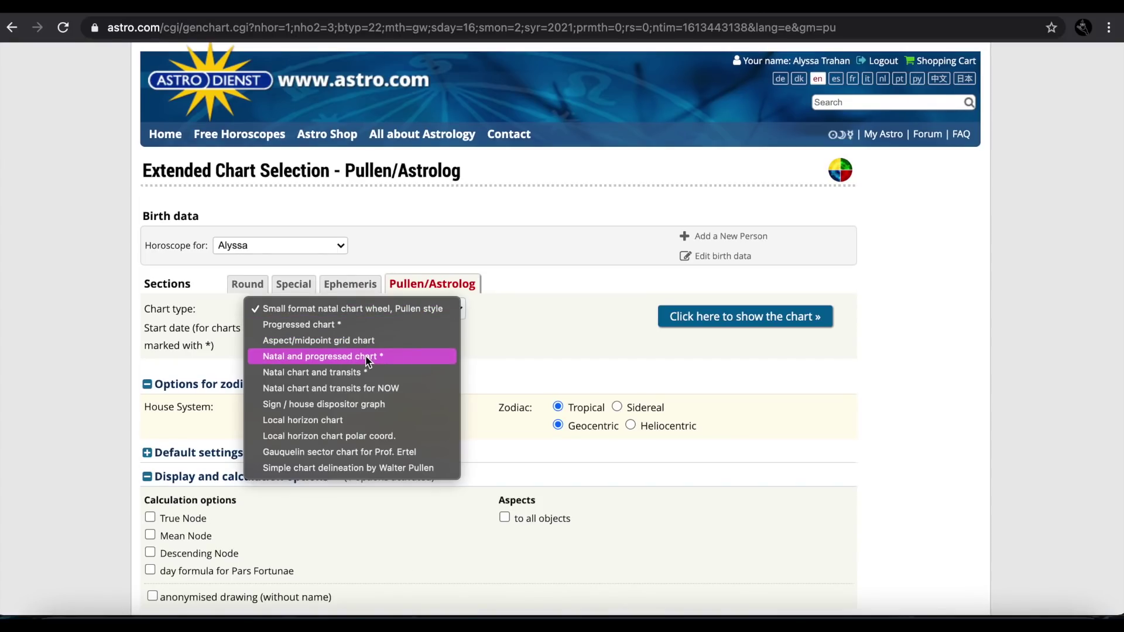
click(371, 468)
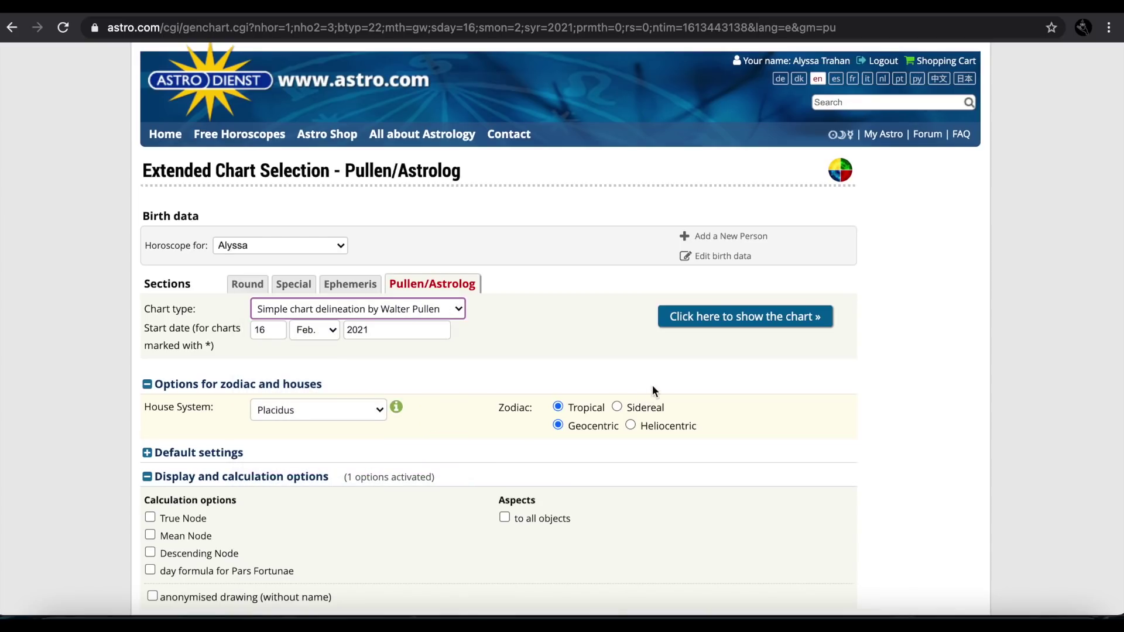
click(710, 319)
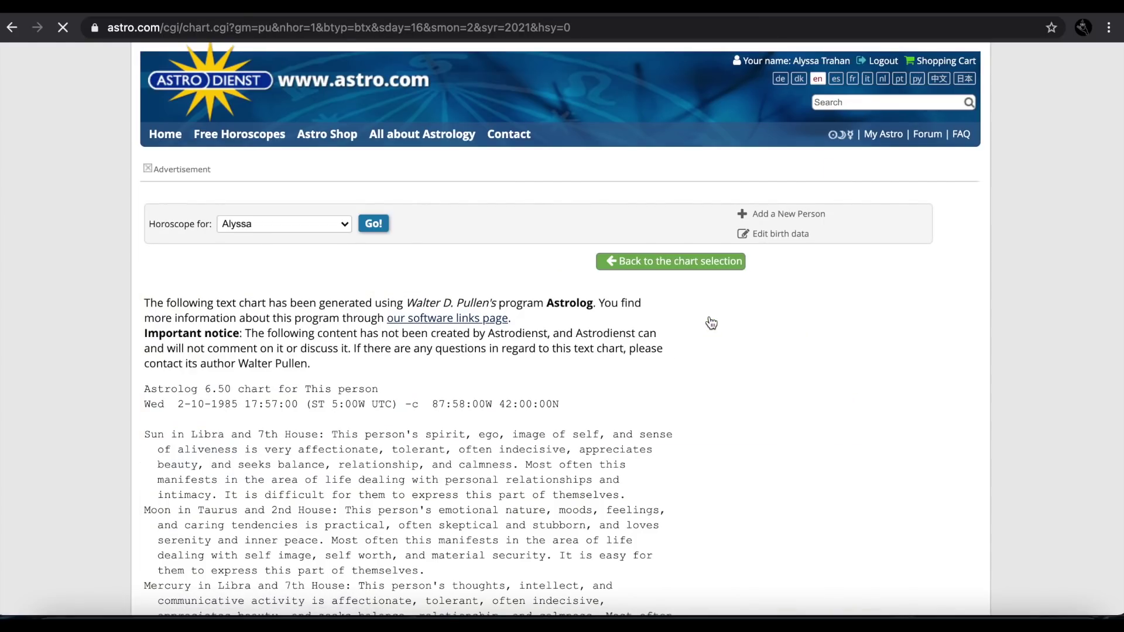
Read the interpretations of each planet's sign and house placement, highlighting the Sun, Mercury and Jupiter passages
scroll(321, 281, down, 5)
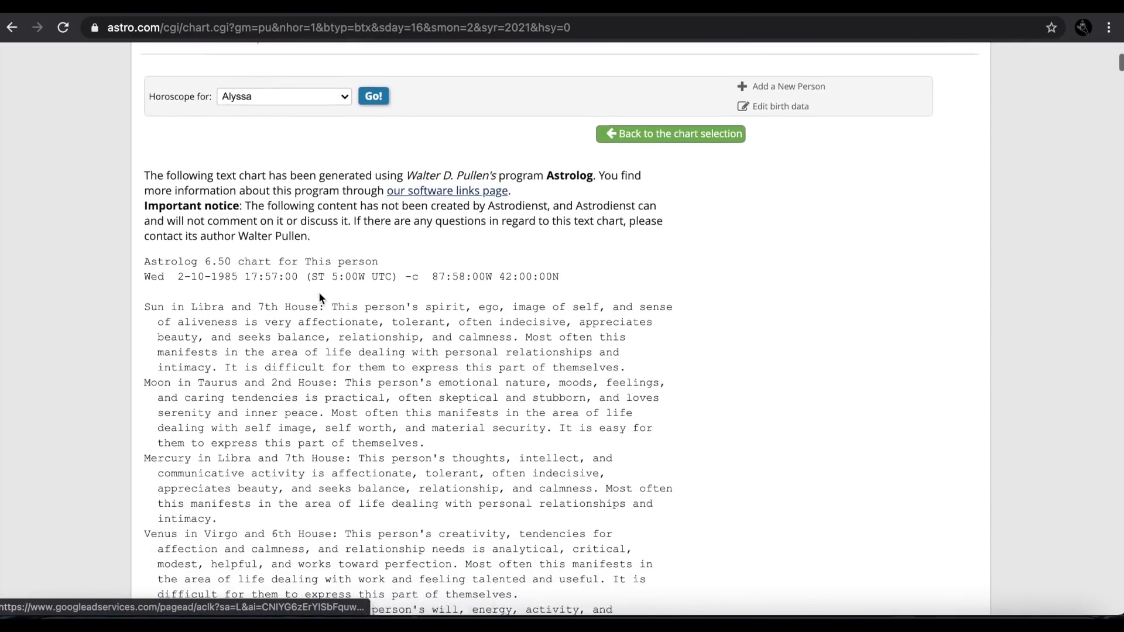
scroll(319, 298, down, 4)
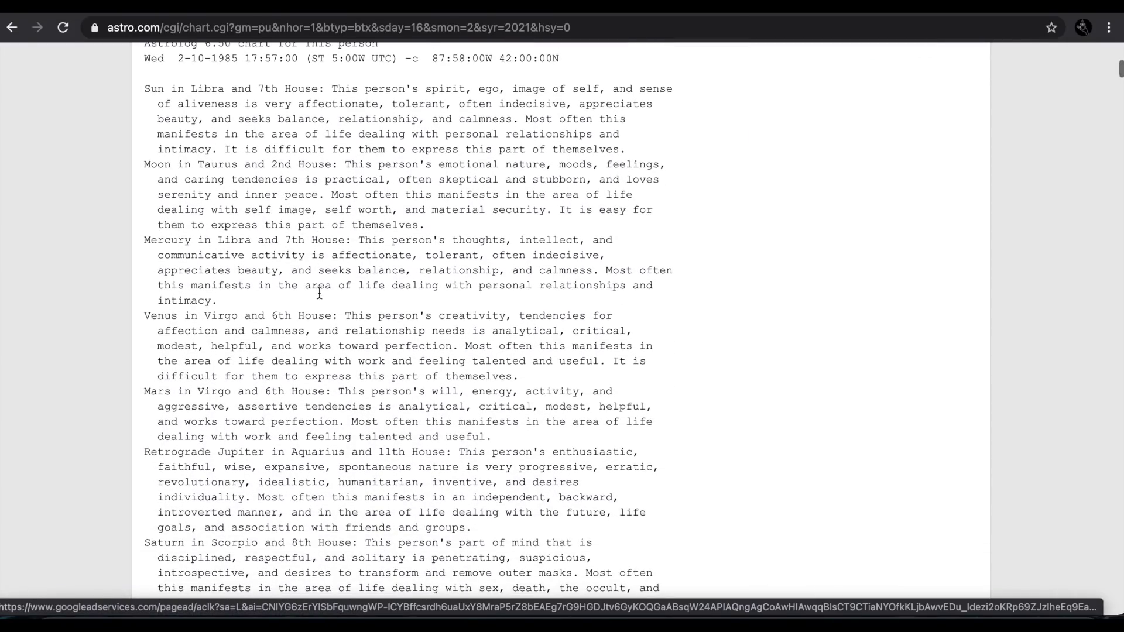
drag(146, 91, 322, 91)
drag(371, 101, 329, 144)
scroll(202, 164, down, 3)
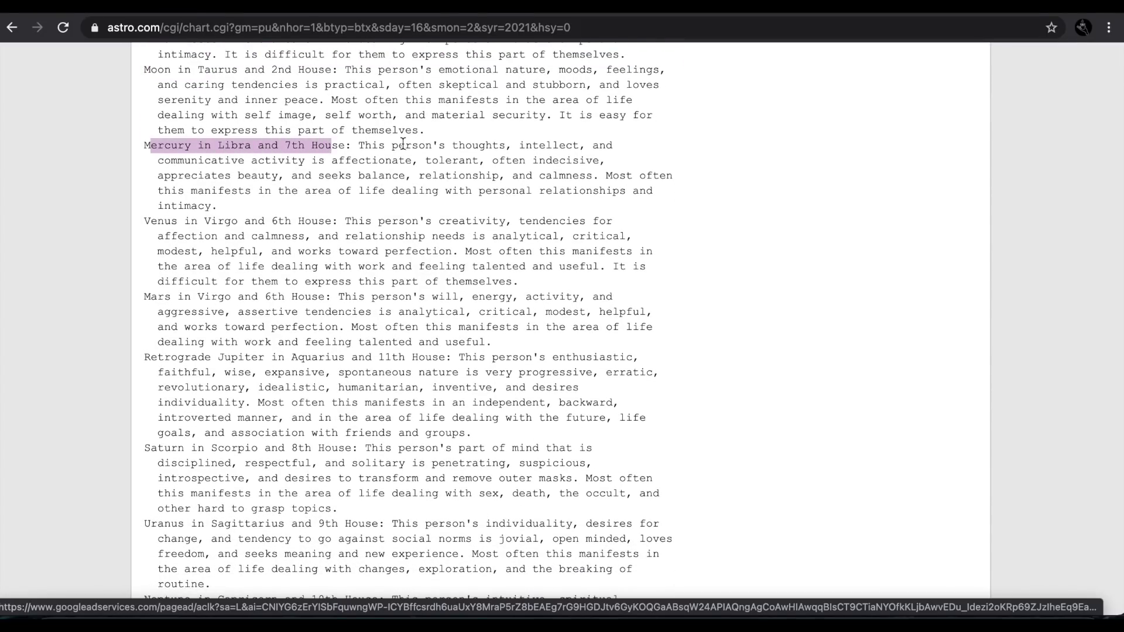
drag(403, 144, 481, 214)
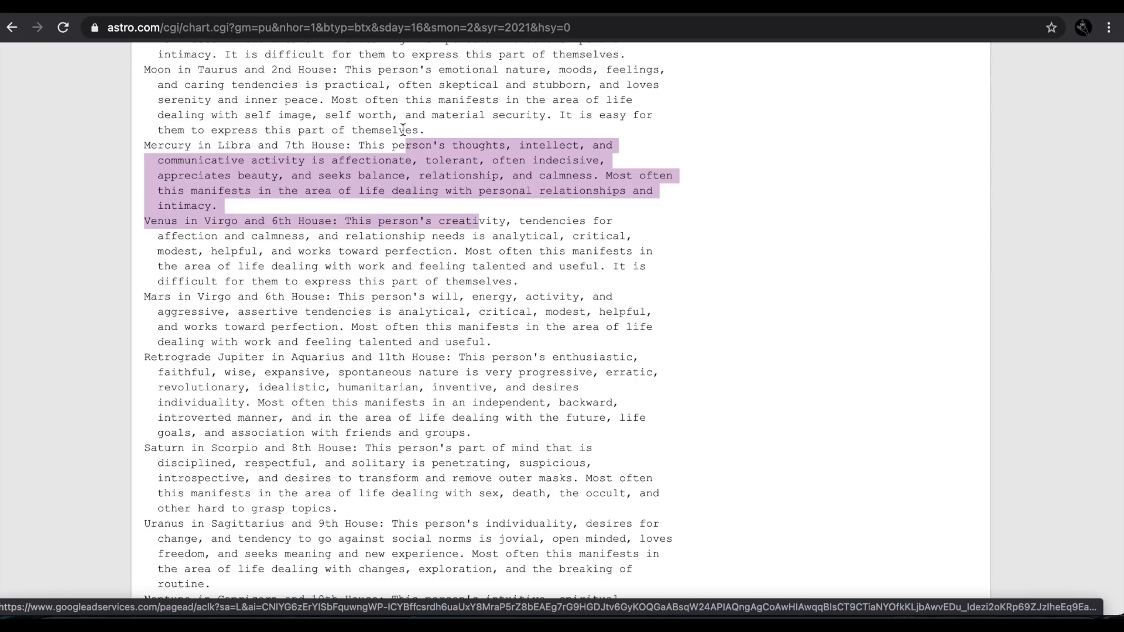
scroll(403, 129, down, 5)
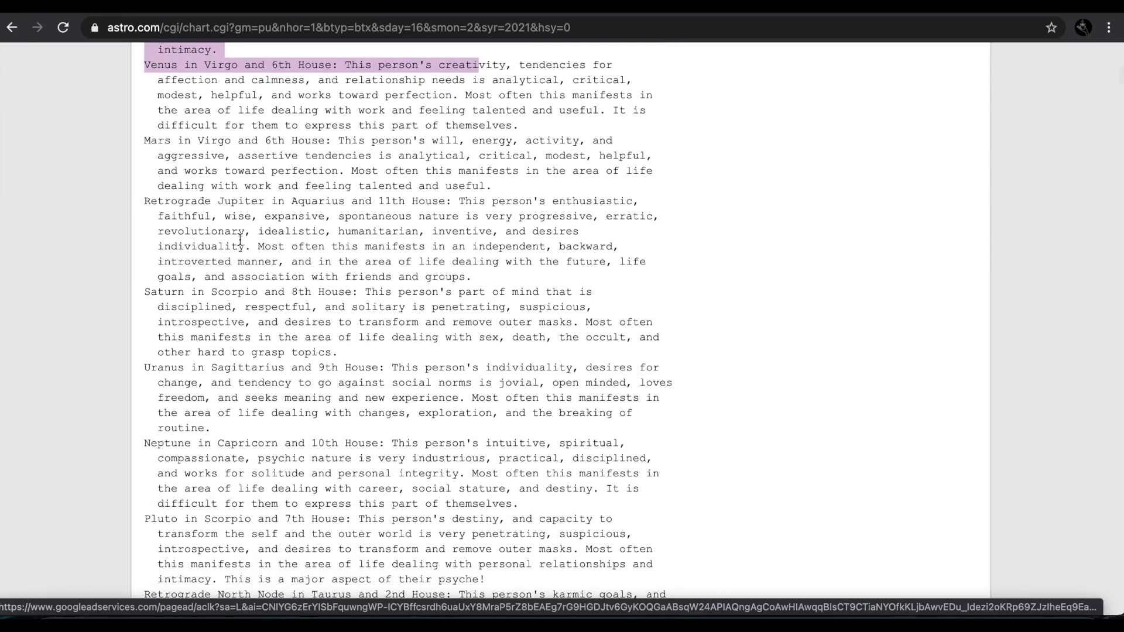
drag(147, 209, 398, 282)
Look past the house grid and examine the aspect interpretations, highlighting Sun Conjunct Mercury, Sun Trine Jupiter and Venus Square Uranus
scroll(398, 290, down, 20)
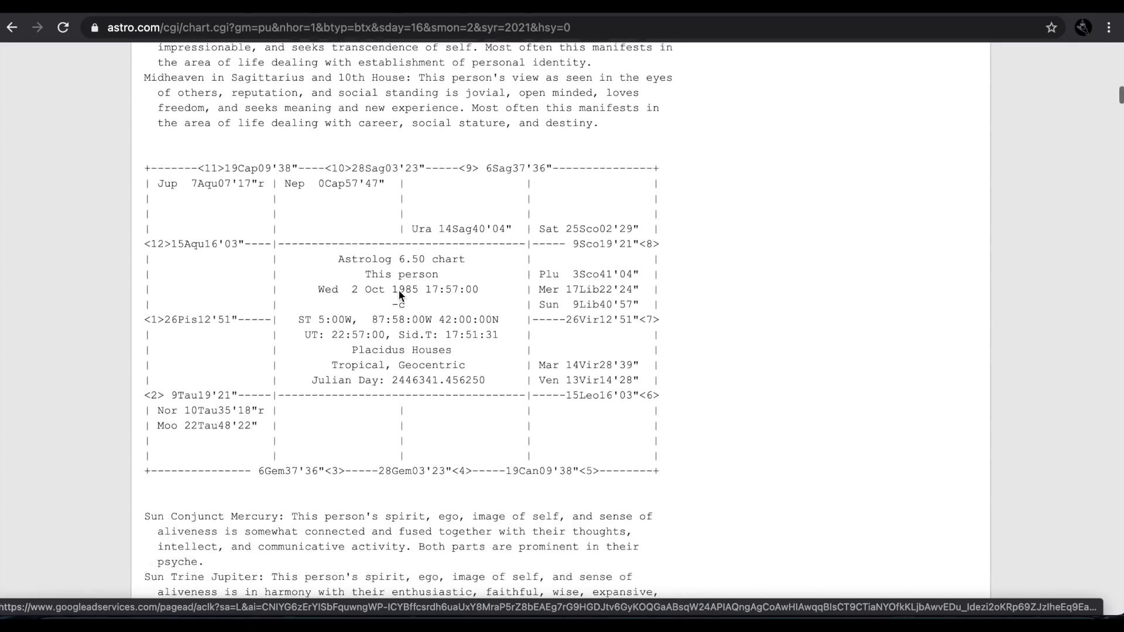
scroll(399, 295, down, 7)
scroll(399, 290, down, 1)
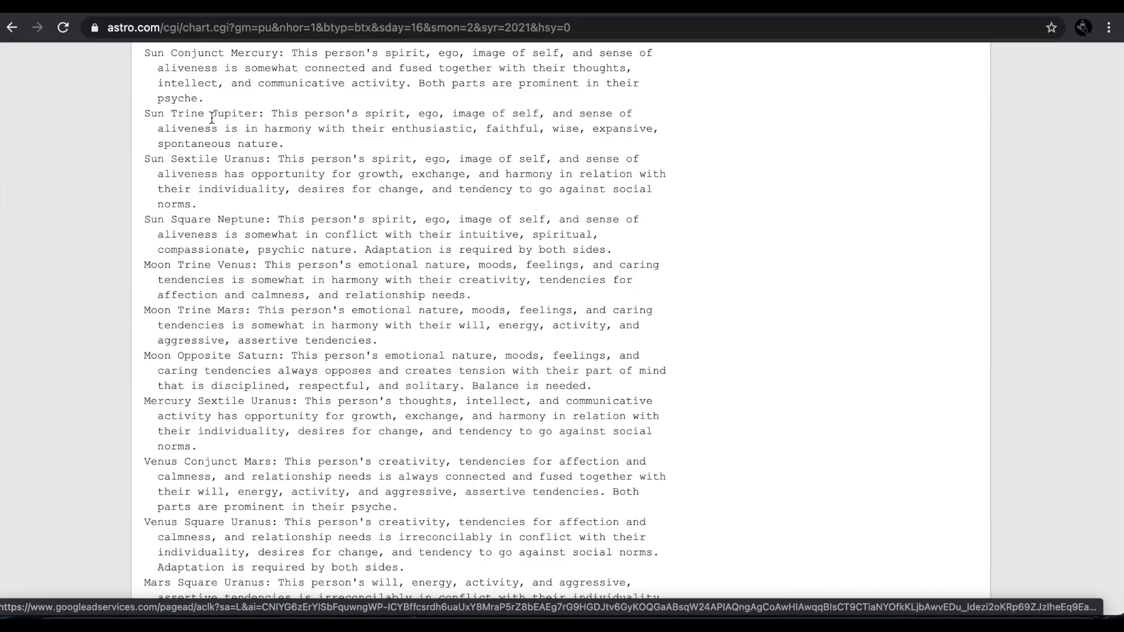
mouse_move(164, 62)
mouse_down()
mouse_move(219, 69)
mouse_move(262, 53)
mouse_move(176, 45)
mouse_up()
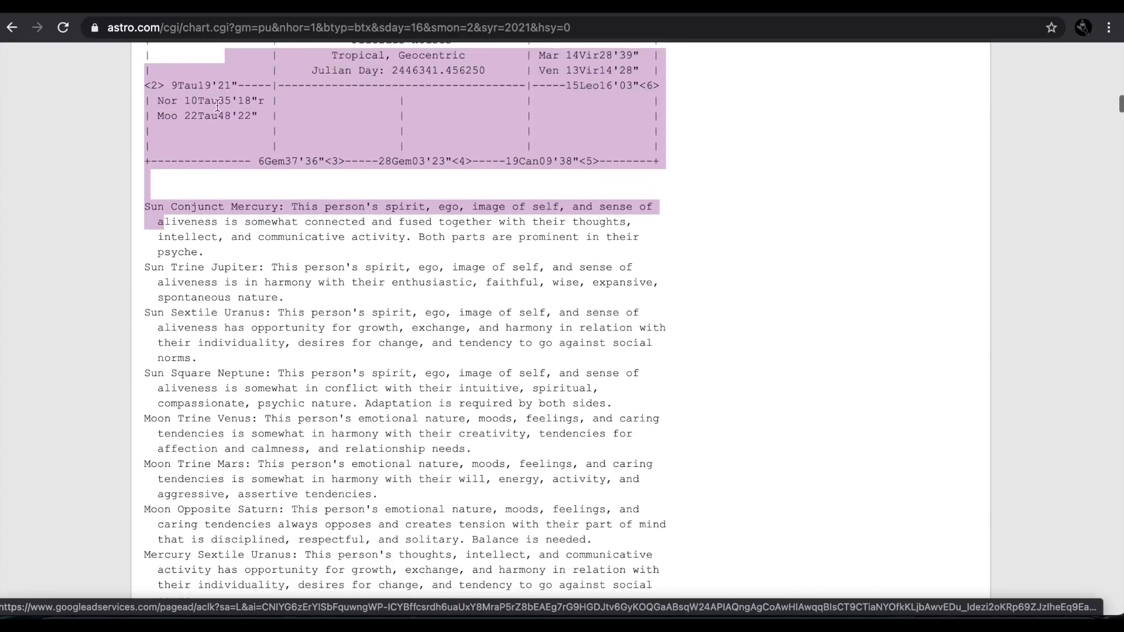
scroll(198, 191, down, 1)
scroll(198, 191, down, 3)
drag(145, 133, 266, 158)
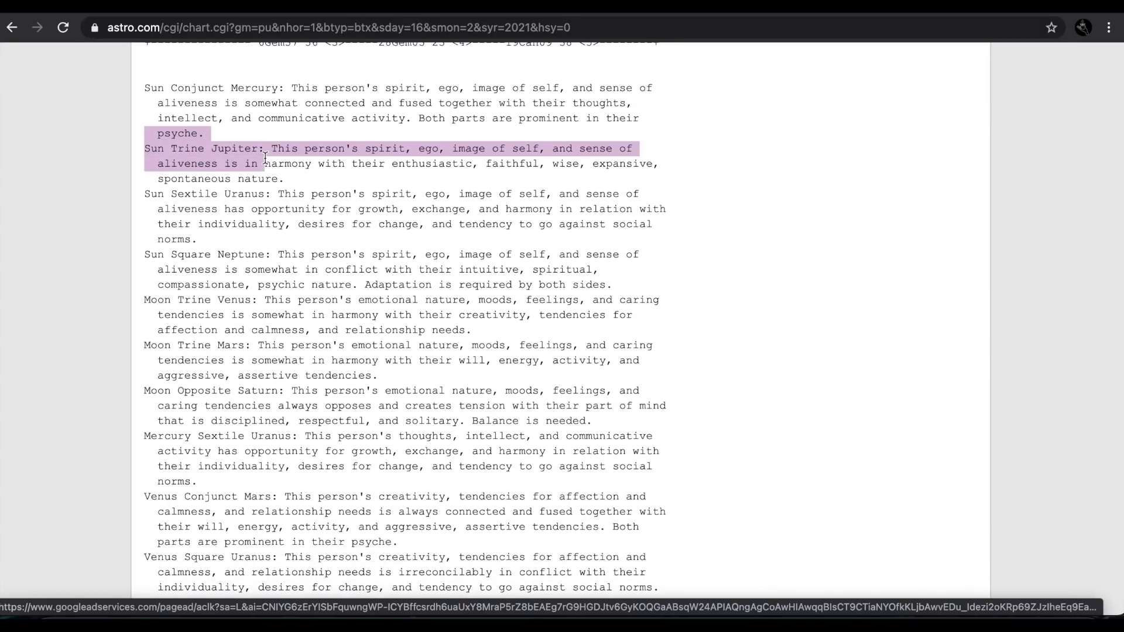
scroll(265, 158, down, 8)
scroll(265, 158, down, 3)
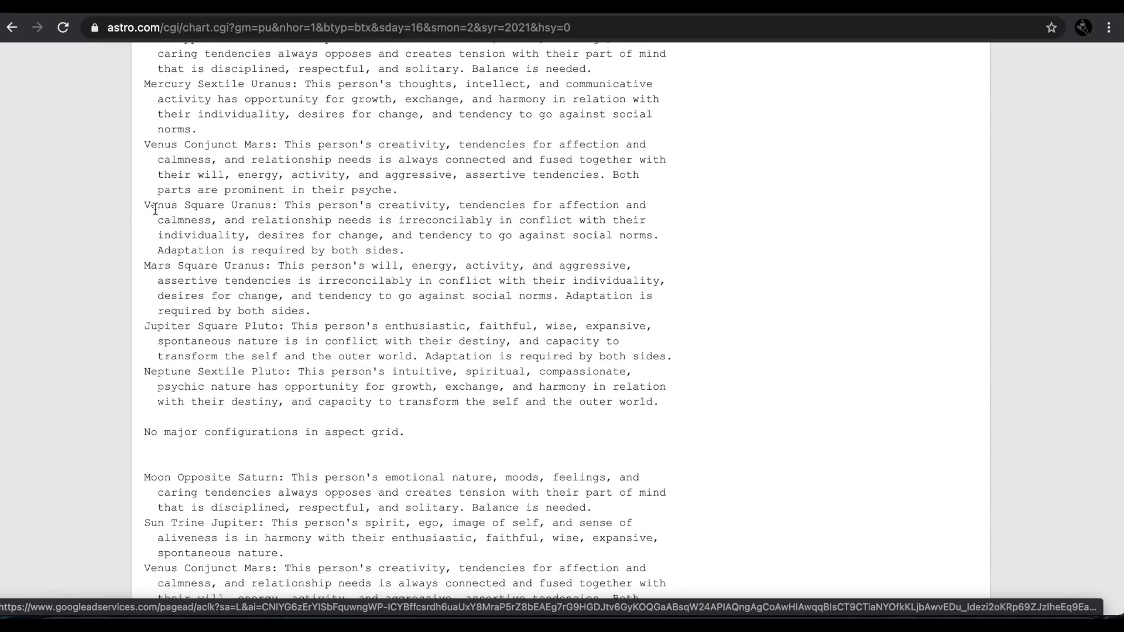
mouse_move(155, 209)
mouse_down()
mouse_move(281, 209)
mouse_move(144, 211)
mouse_up()
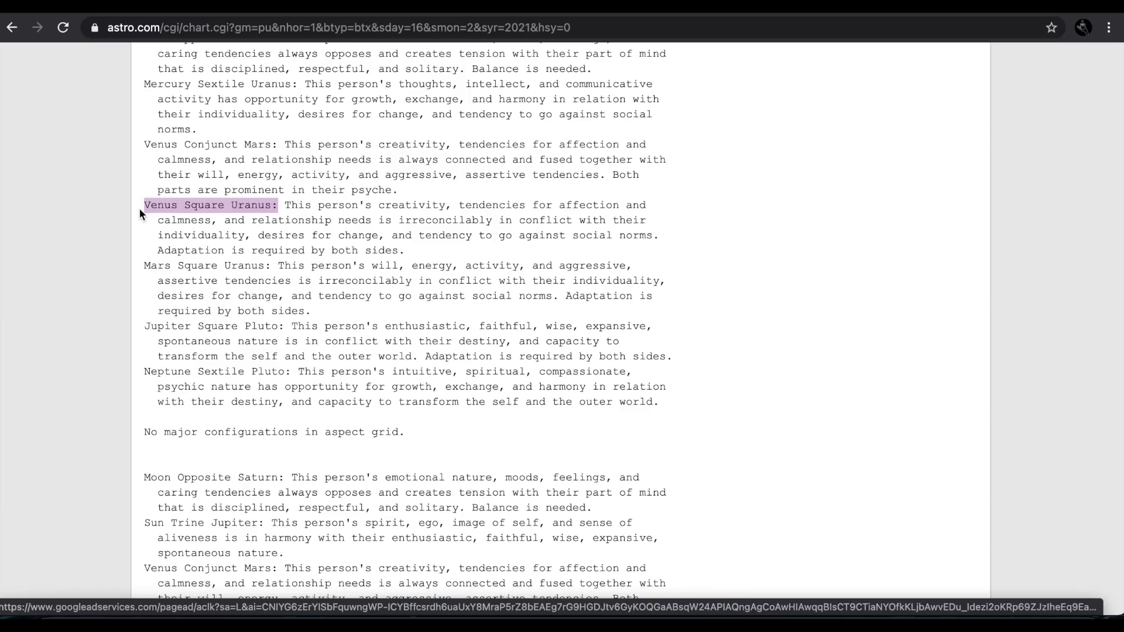
Examine the second aspect list below the aspect grid configurations, highlighting the Sun Conjunct Mercury and Moon Opposite Saturn entries
scroll(139, 208, down, 6)
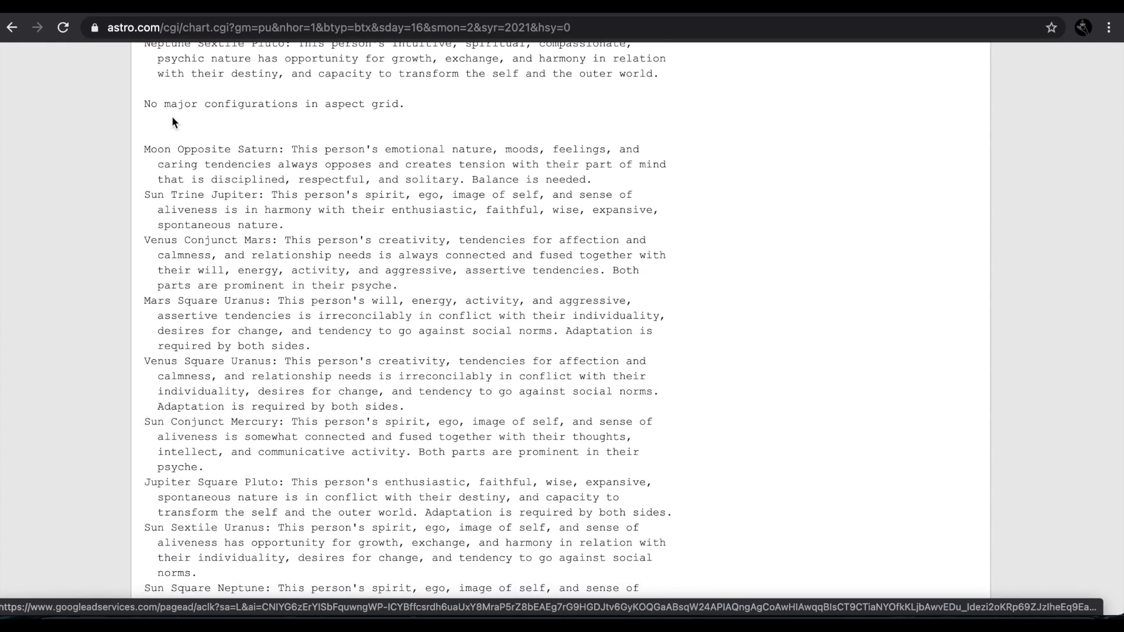
scroll(193, 206, down, 4)
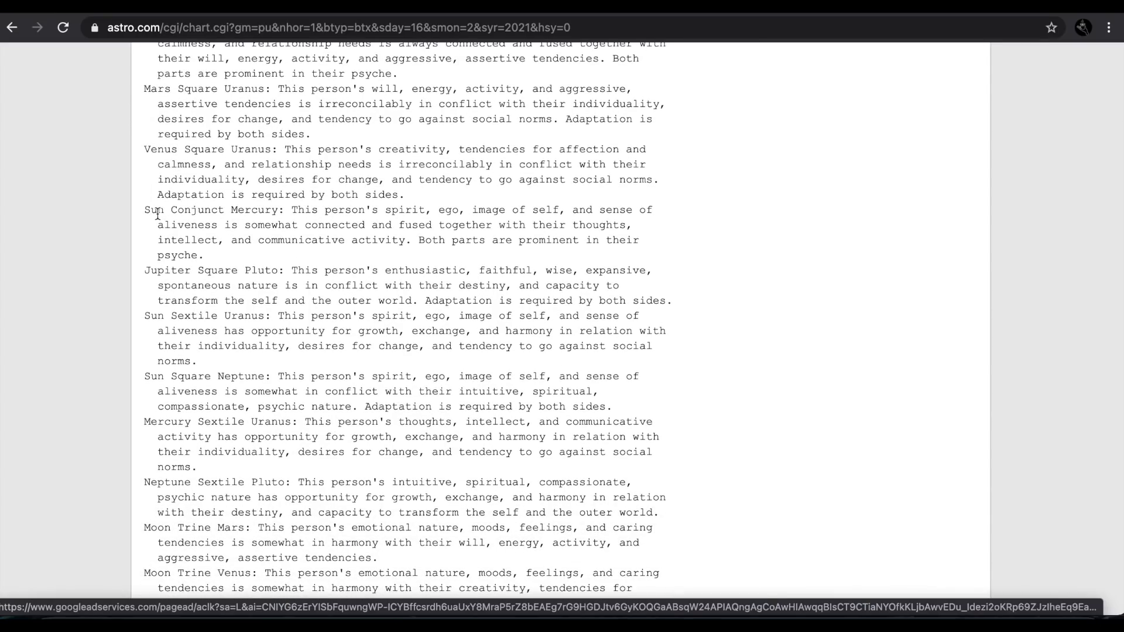
drag(157, 214, 257, 212)
scroll(257, 225, up, 8)
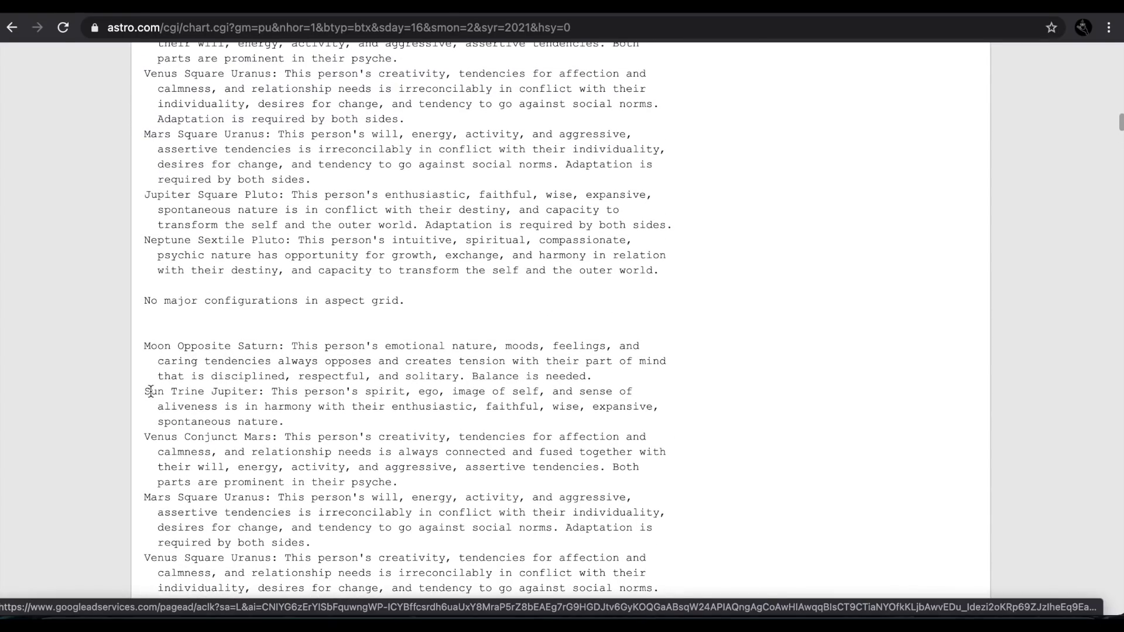
drag(144, 346, 272, 363)
scroll(265, 361, down, 11)
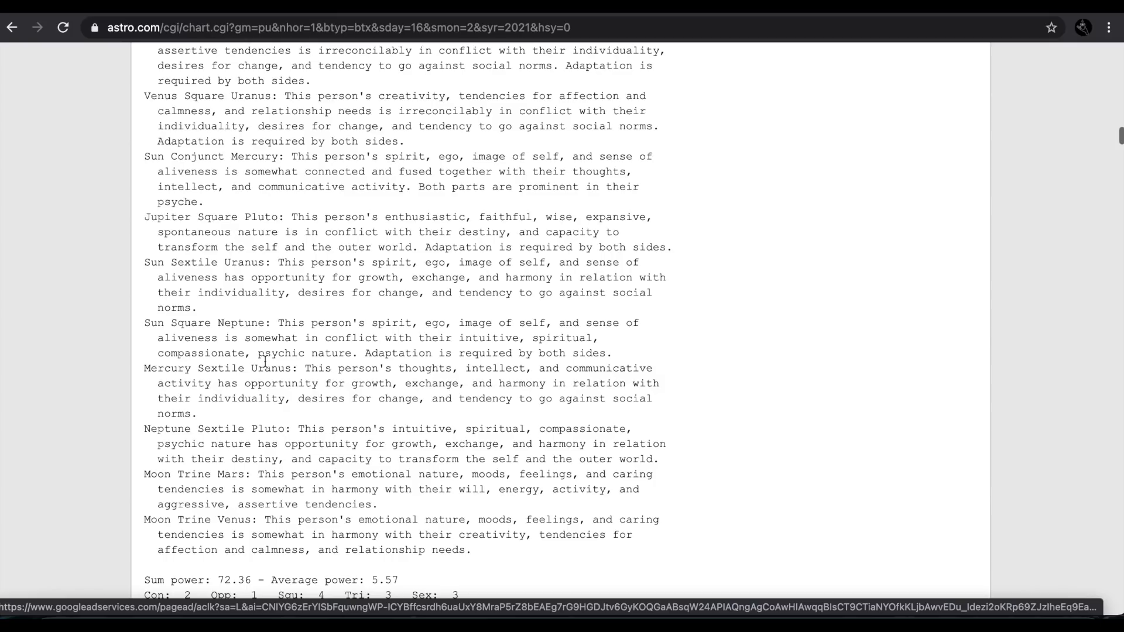
Browse the midpoint interpretations from Taurus through Sagittarius, highlighting the Mercury midpoint North Node in Cancer entry
scroll(196, 330, down, 17)
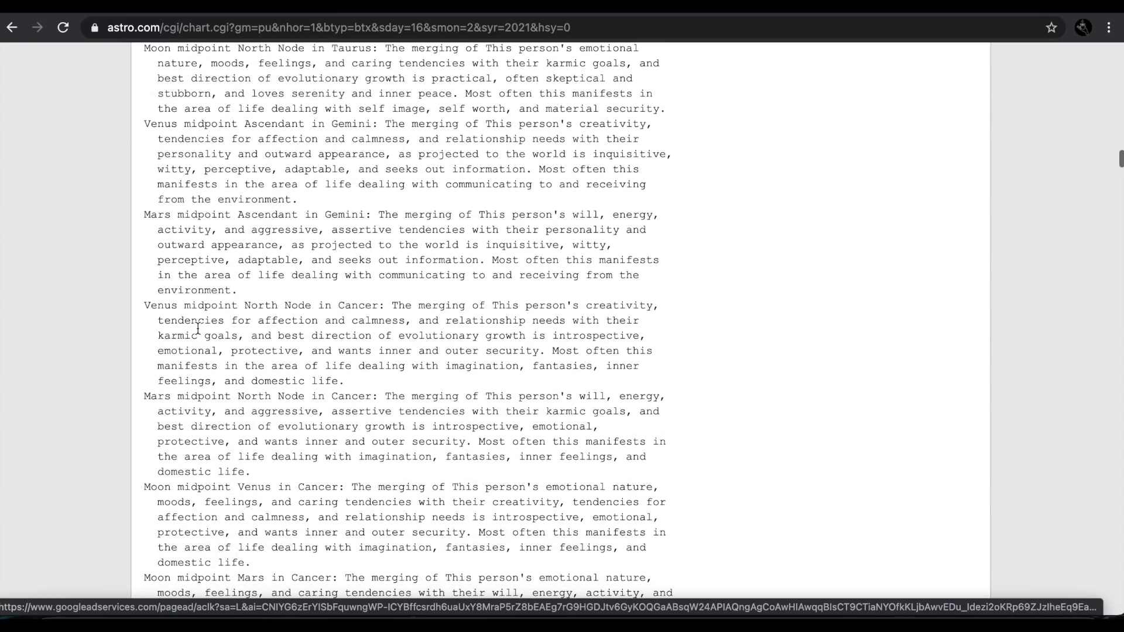
drag(142, 236, 339, 355)
click(250, 331)
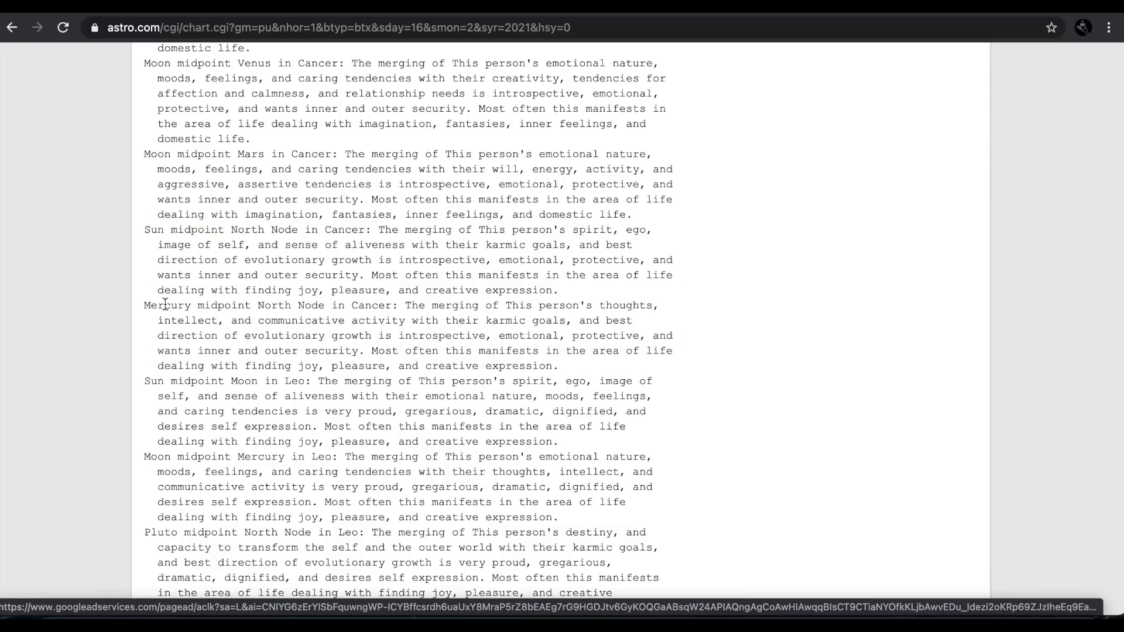
drag(165, 305, 393, 306)
scroll(408, 306, down, 15)
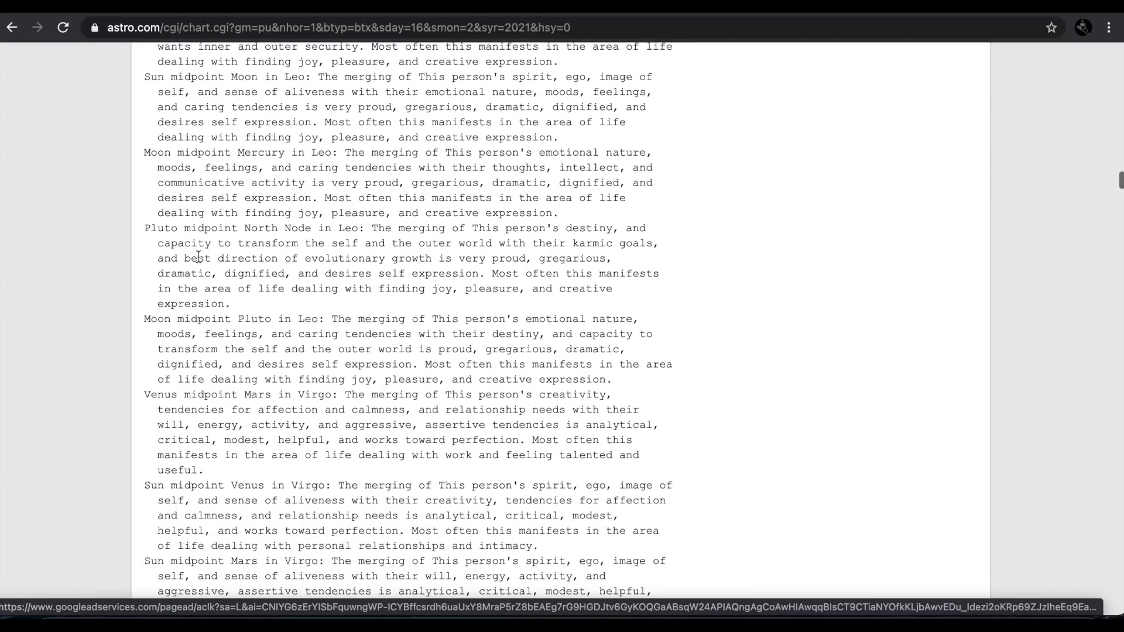
scroll(101, 196, down, 5)
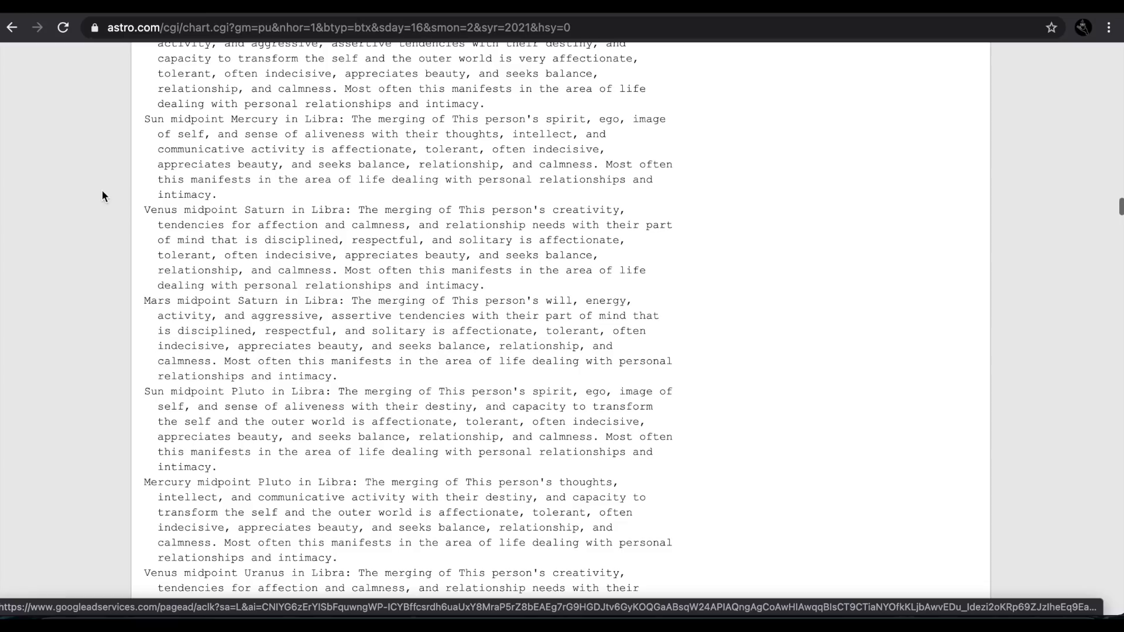
scroll(275, 209, down, 10)
scroll(276, 209, down, 15)
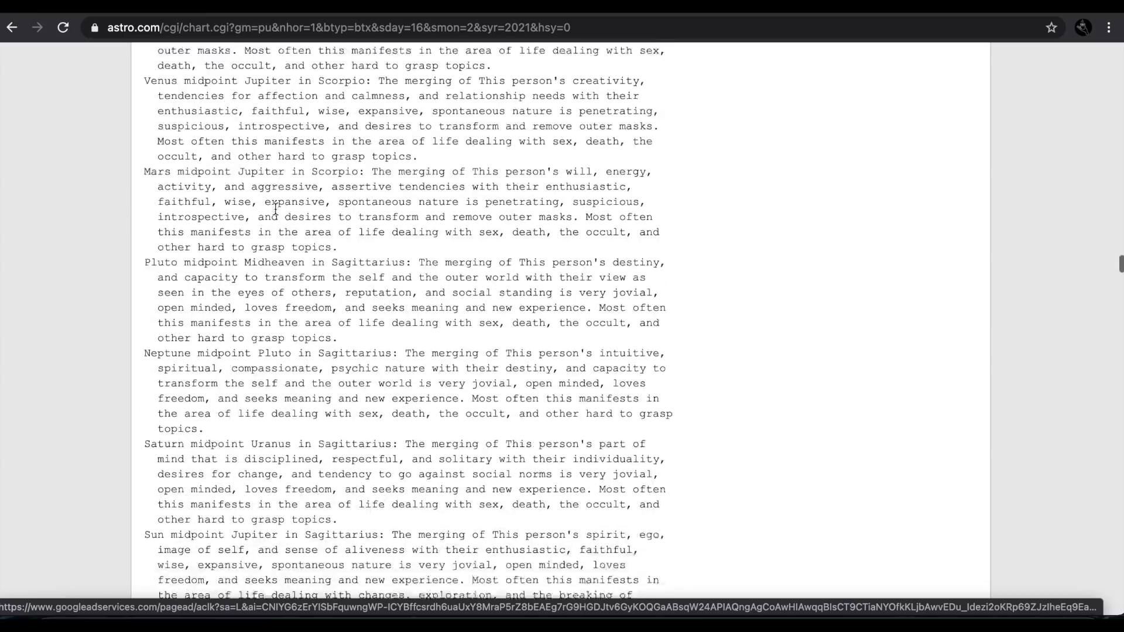
Skim the remaining midpoint interpretations from Sagittarius through Pisces, down to the average span and sign tally
scroll(272, 214, down, 15)
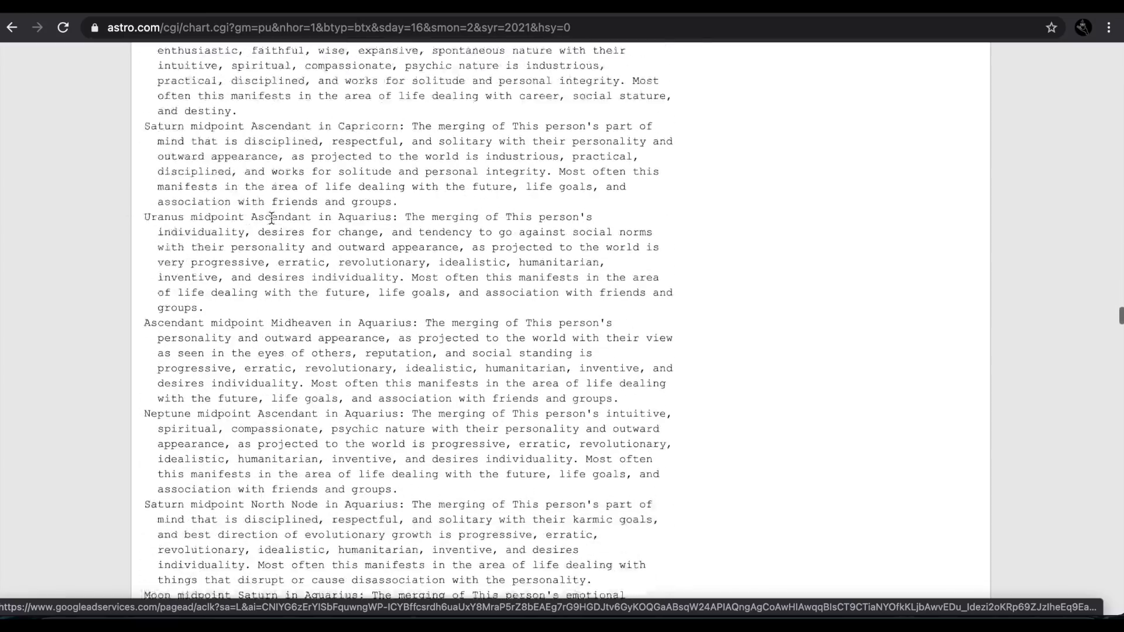
scroll(272, 218, down, 15)
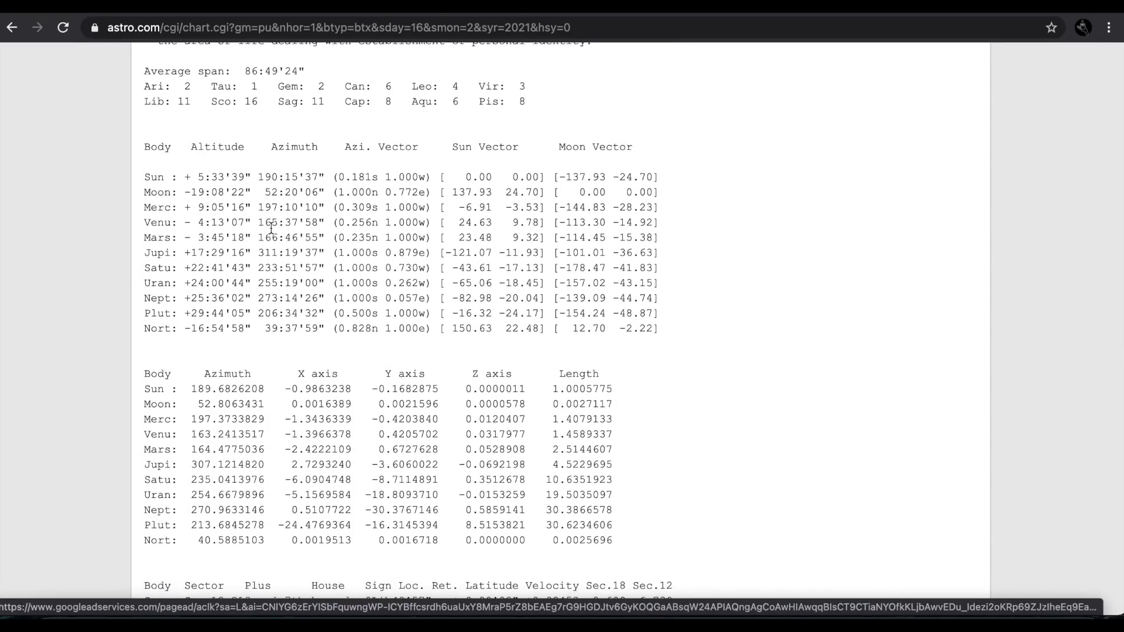
scroll(271, 223, up, 5)
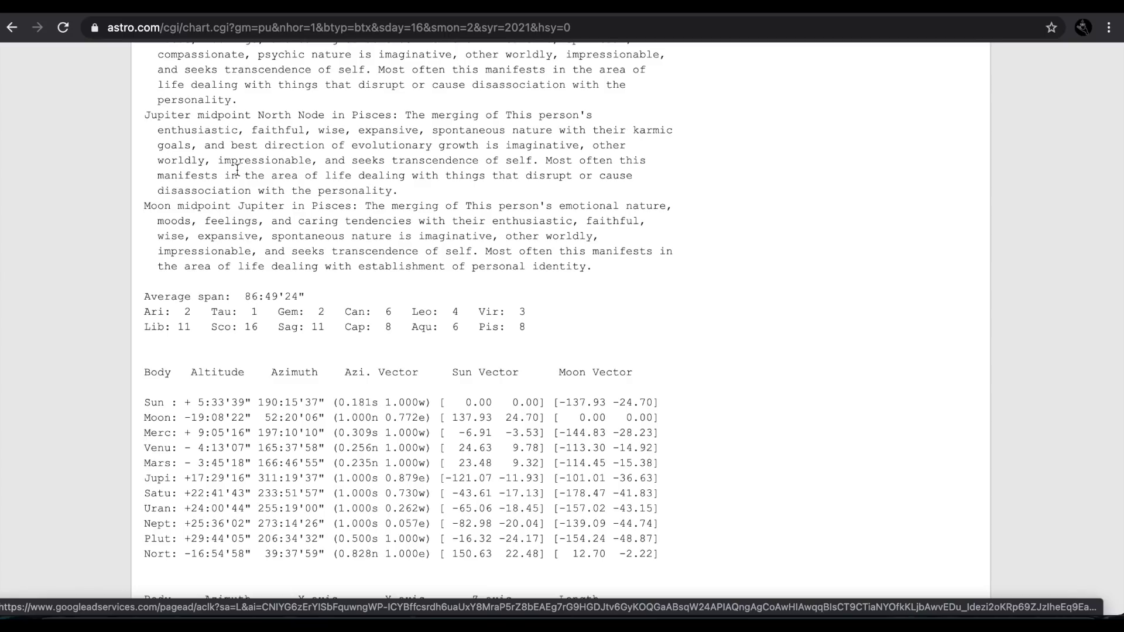
scroll(238, 170, down, 5)
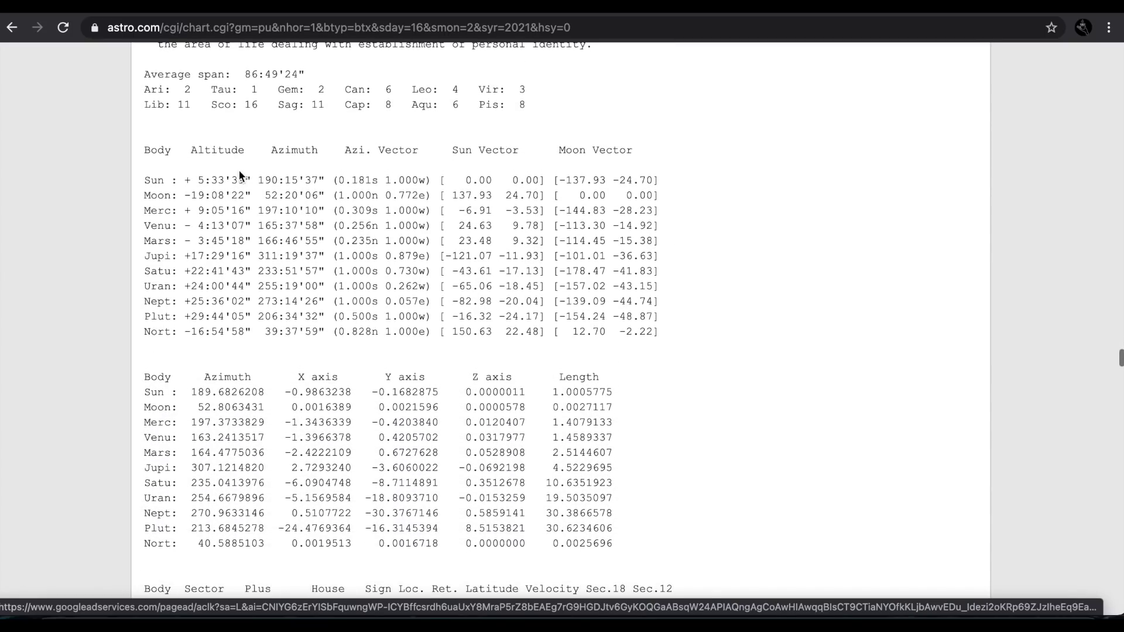
Examine the tables of each body's altitude and azimuth, X/Y/Z axis positions, and sectors with house and velocity
scroll(237, 169, down, 5)
scroll(239, 171, up, 3)
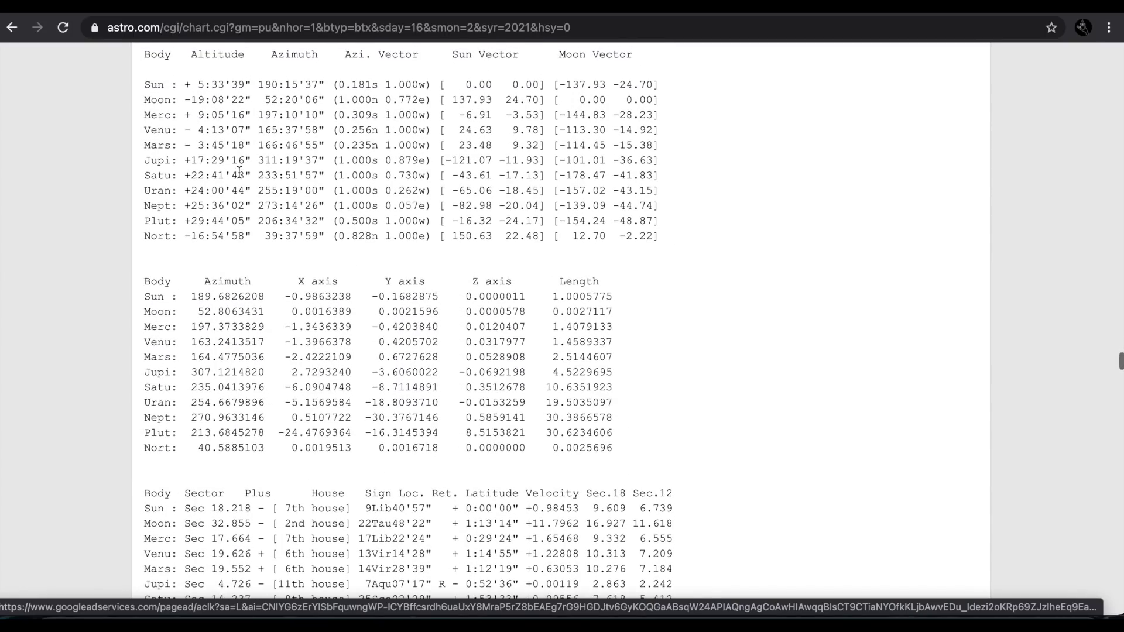
scroll(196, 97, up, 1)
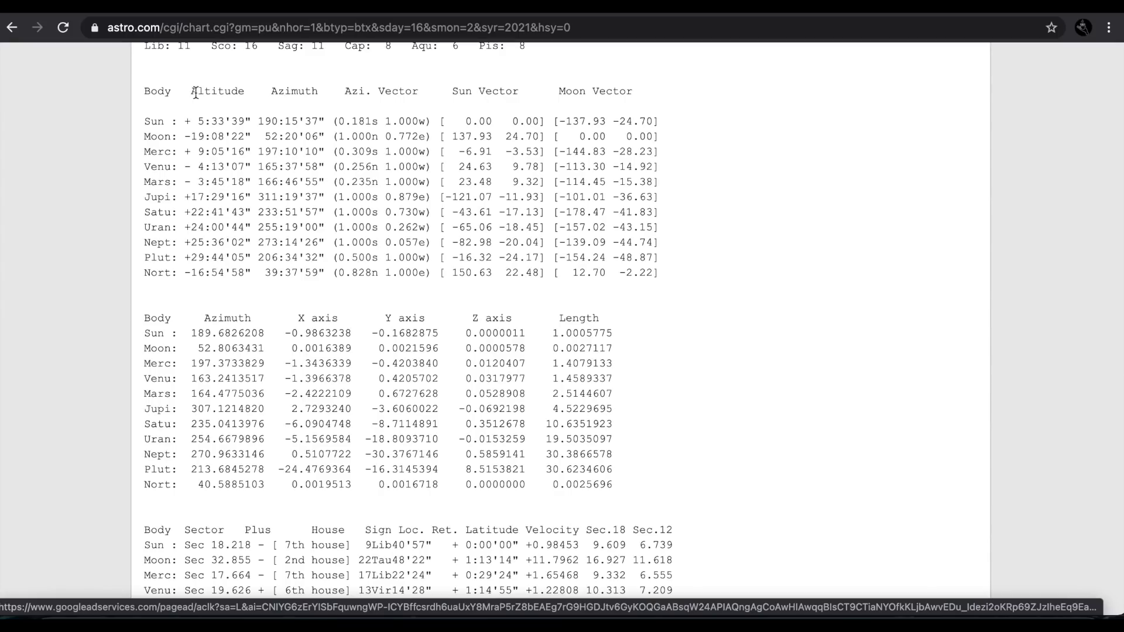
scroll(196, 92, down, 4)
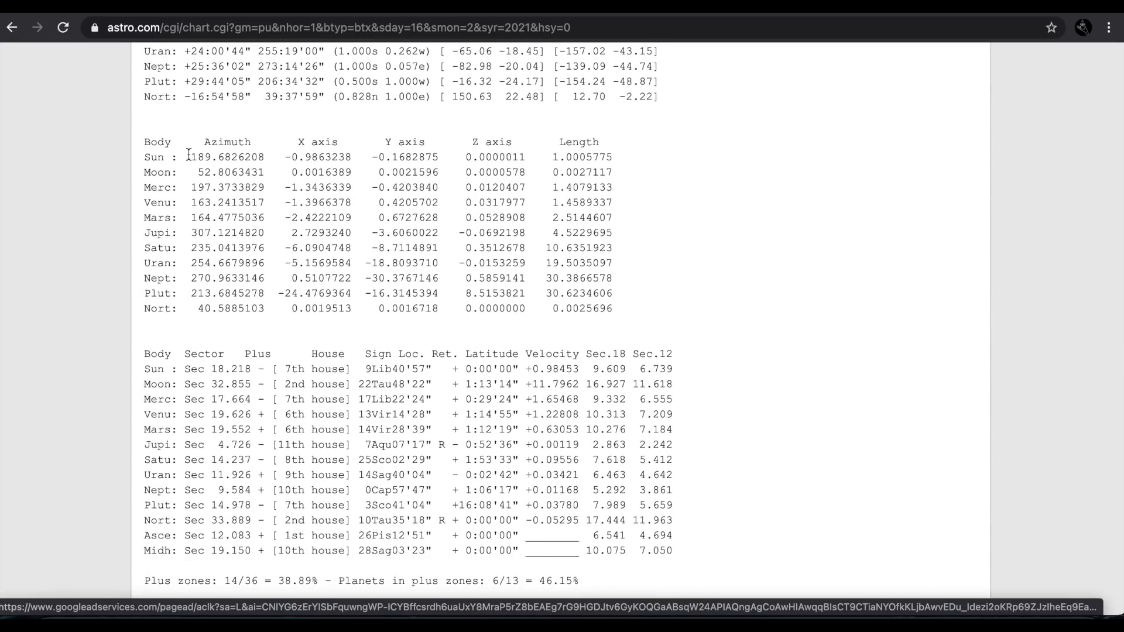
scroll(193, 254, down, 10)
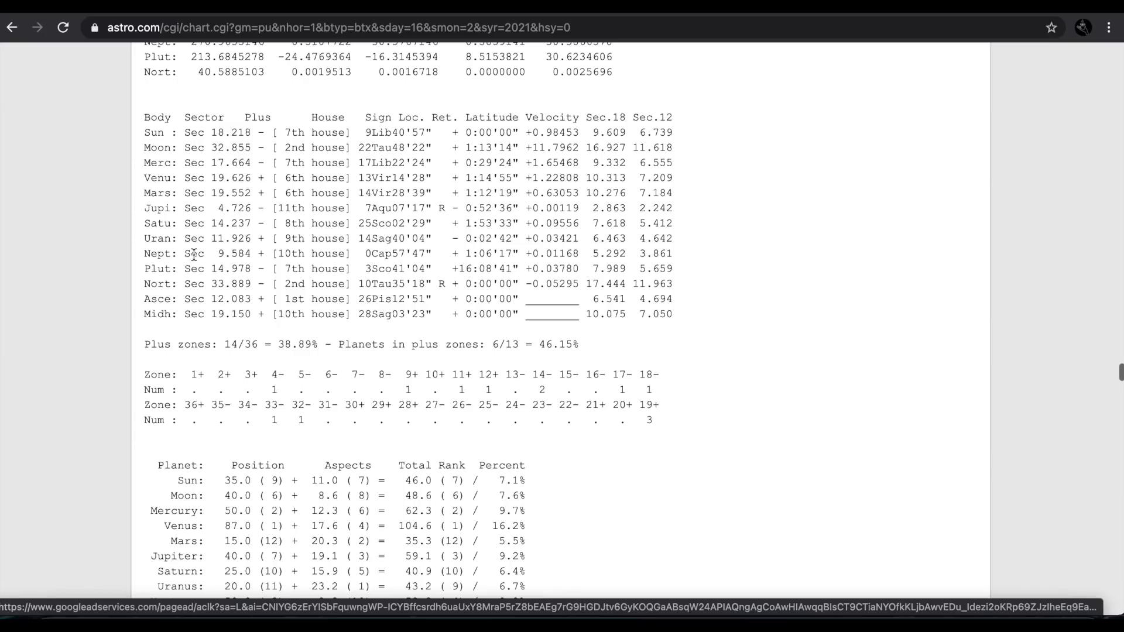
scroll(196, 251, down, 1)
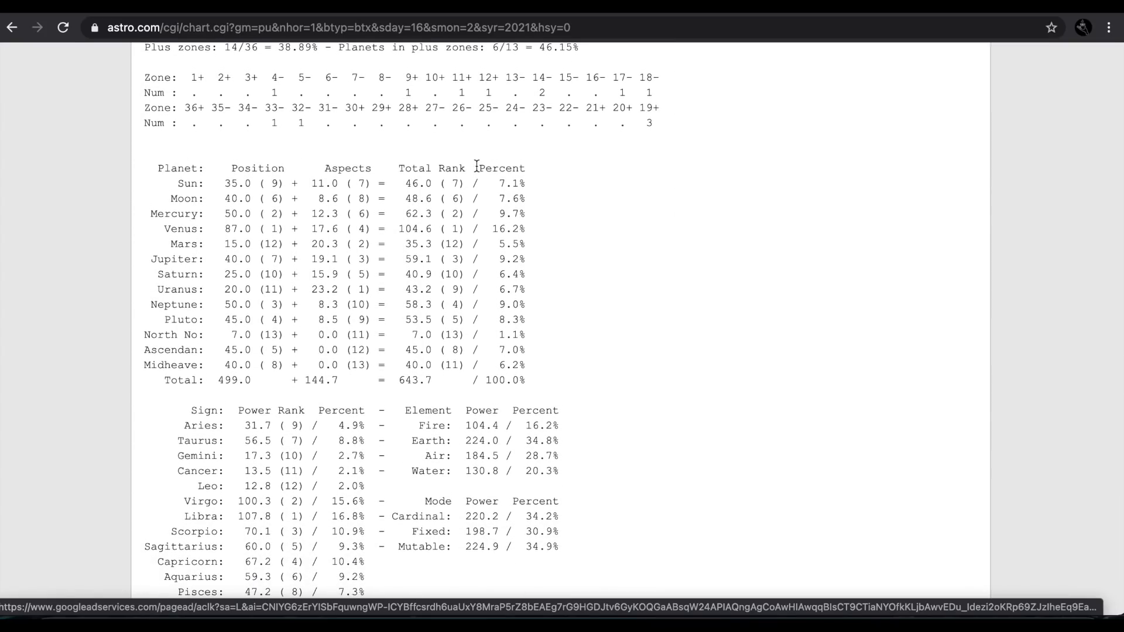
Examine the planet power table, highlighting the full set of percentages, the Position and Aspects headings, and the Venus row
drag(477, 166, 532, 391)
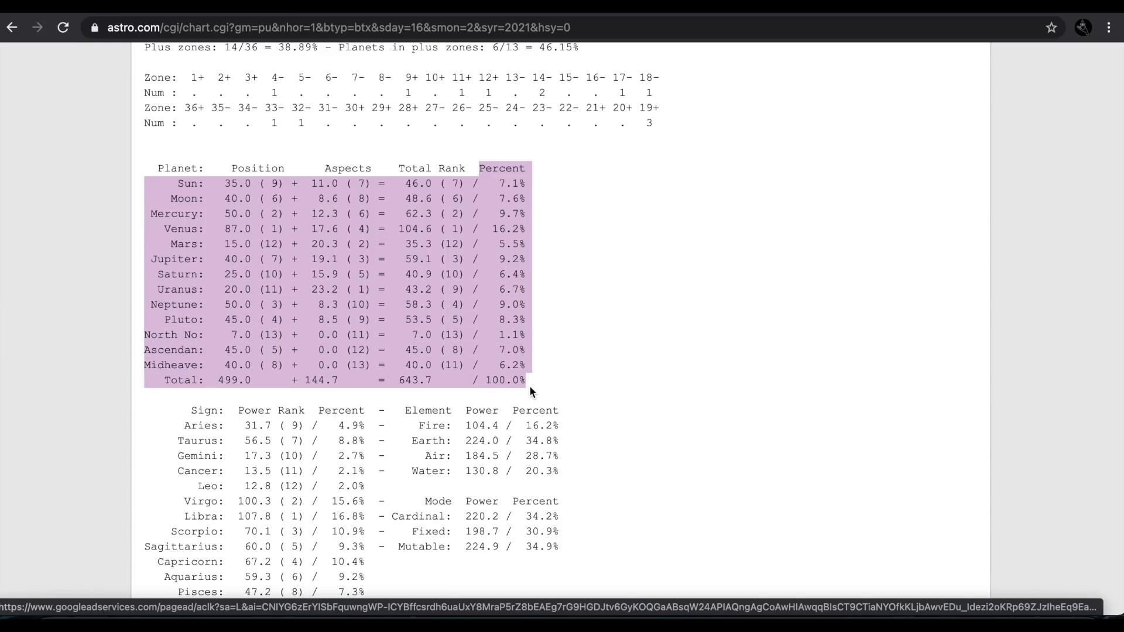
click(244, 166)
drag(230, 169, 381, 169)
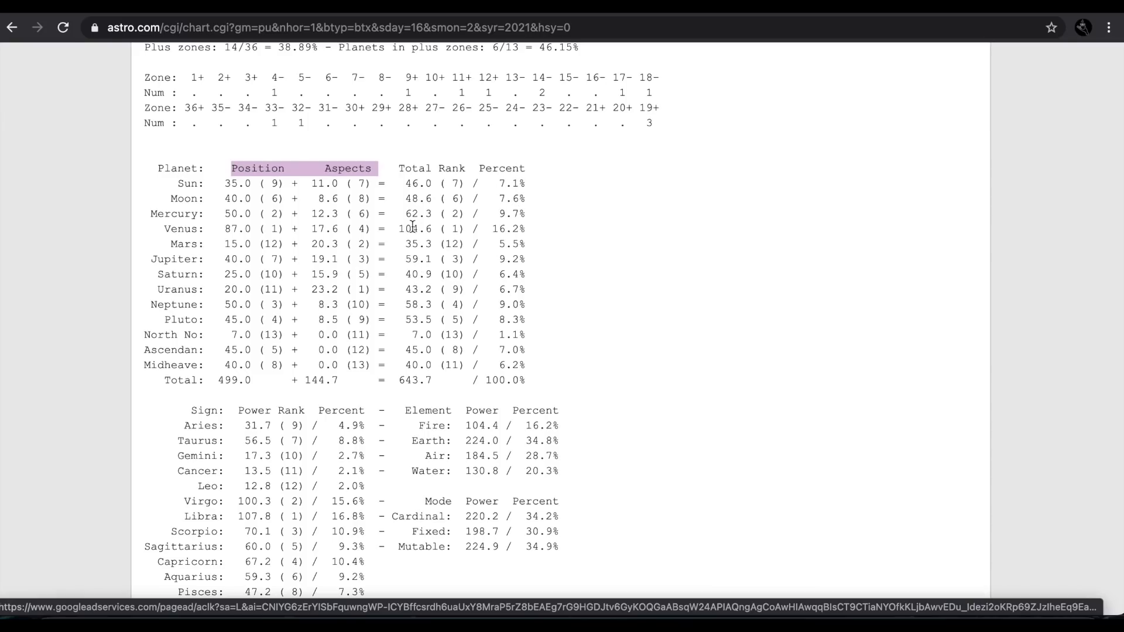
drag(399, 227, 451, 226)
drag(540, 229, 224, 231)
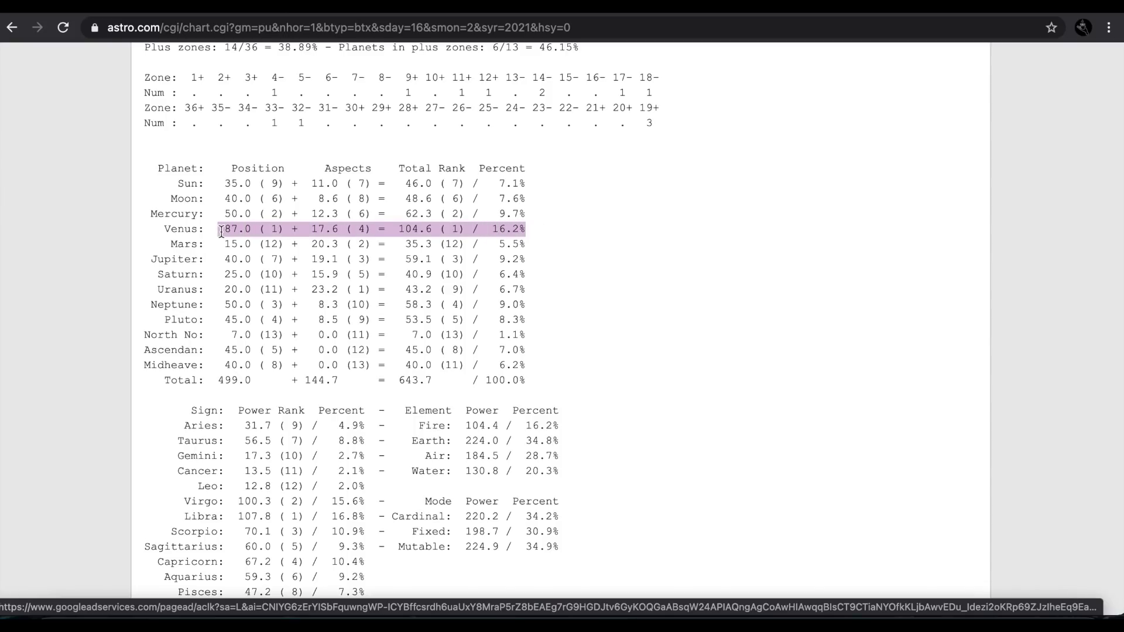
click(221, 232)
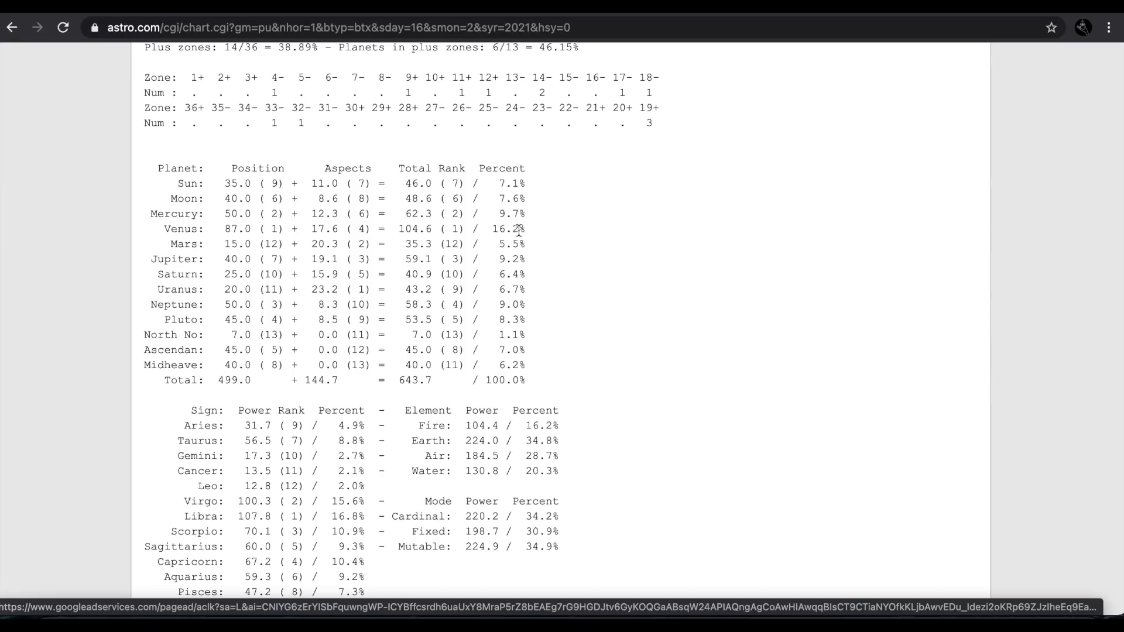
mouse_move(532, 230)
mouse_down()
mouse_move(319, 244)
mouse_move(146, 230)
mouse_move(235, 238)
mouse_move(538, 217)
mouse_move(540, 242)
mouse_move(538, 230)
mouse_up()
click(168, 229)
Examine the sign power table beside the element and mode figures, highlighting its column headings and the Virgo entry
scroll(535, 223, down, 4)
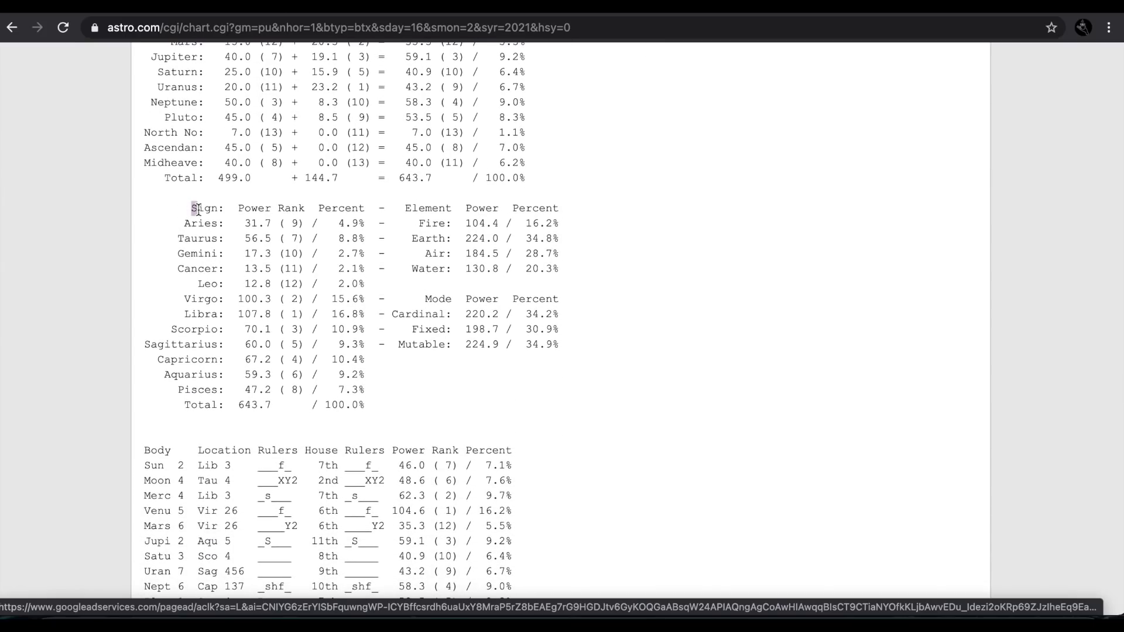
drag(198, 209, 326, 209)
click(307, 255)
mouse_move(209, 300)
mouse_down()
mouse_move(331, 296)
mouse_move(282, 309)
mouse_move(361, 306)
mouse_move(363, 315)
mouse_move(194, 296)
mouse_up()
click(251, 303)
Skim the rulership, ray and Ascendant/Descendant location tables, and return to the beginning of the Astrolog report
scroll(251, 303, down, 3)
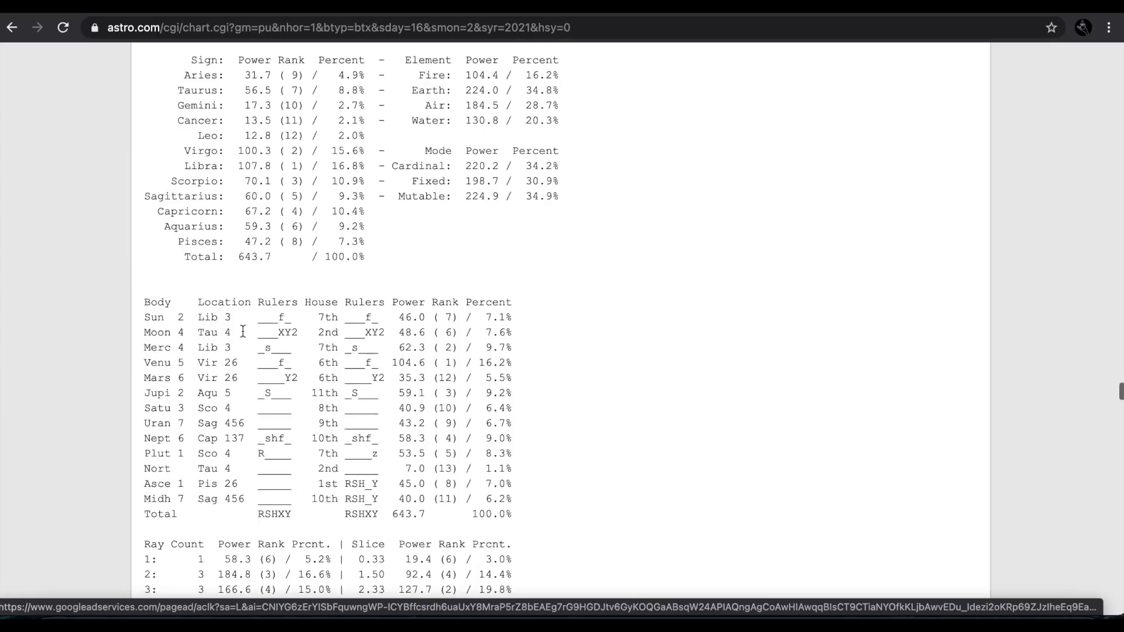
scroll(242, 332, down, 10)
scroll(242, 331, down, 6)
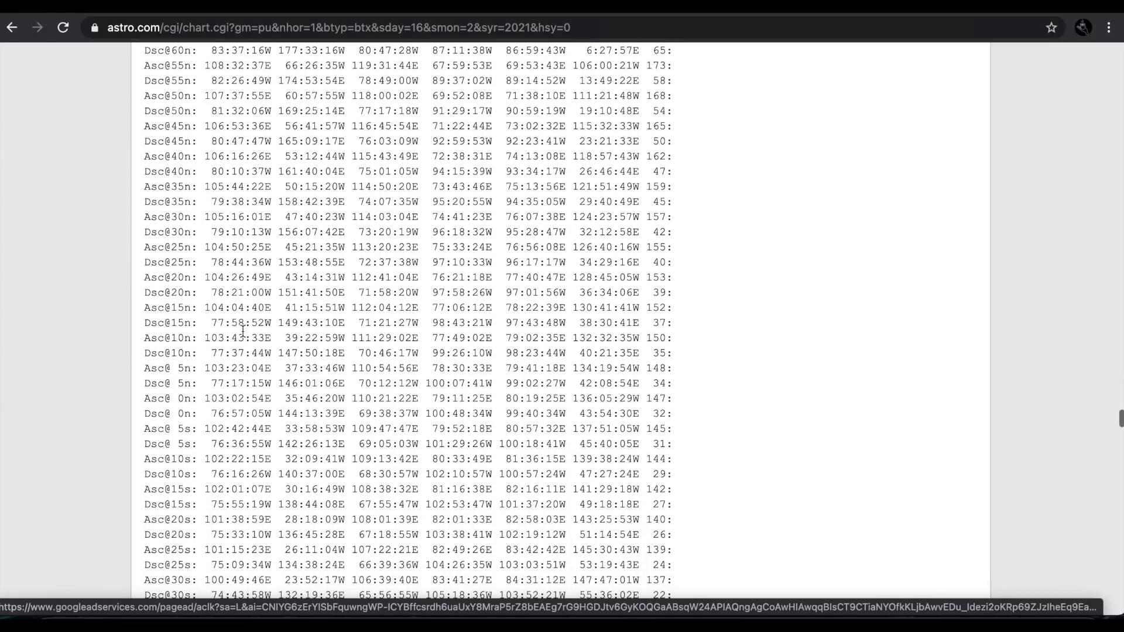
scroll(243, 330, down, 20)
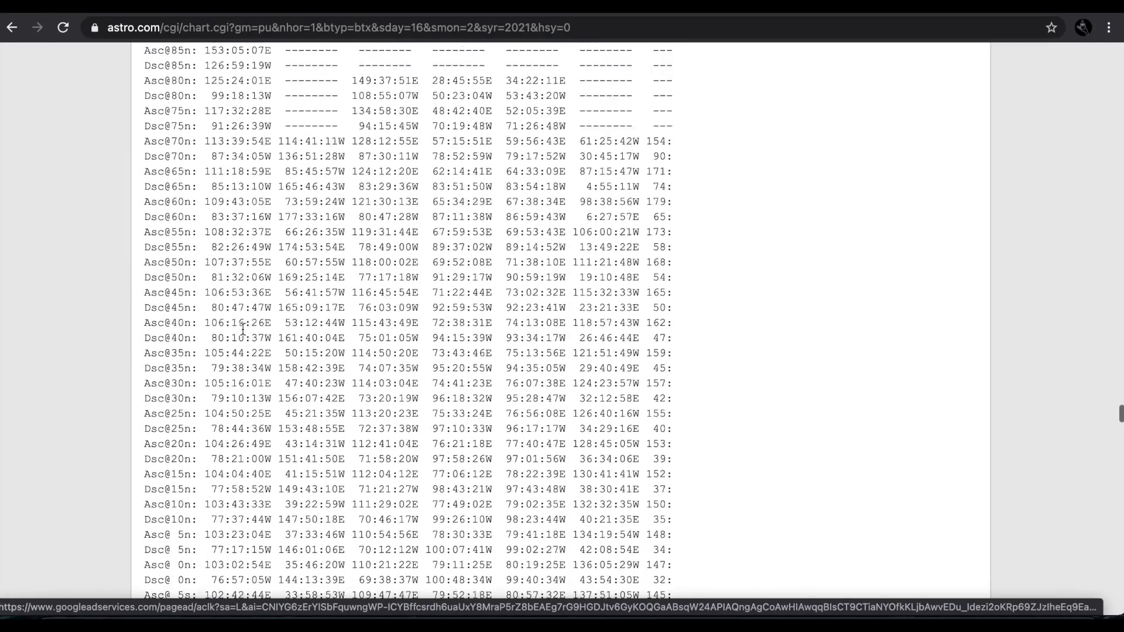
scroll(243, 329, up, 20)
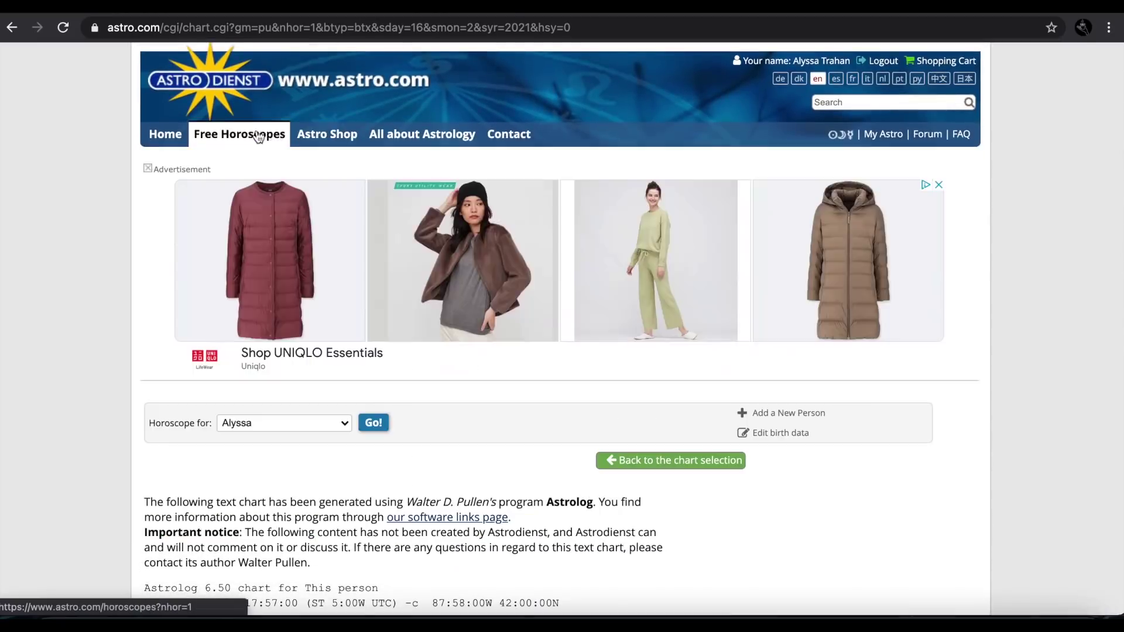
Look over the site's All about Astrology topics, including its articles, community, education and ephemeris resources
mouse_move(443, 148)
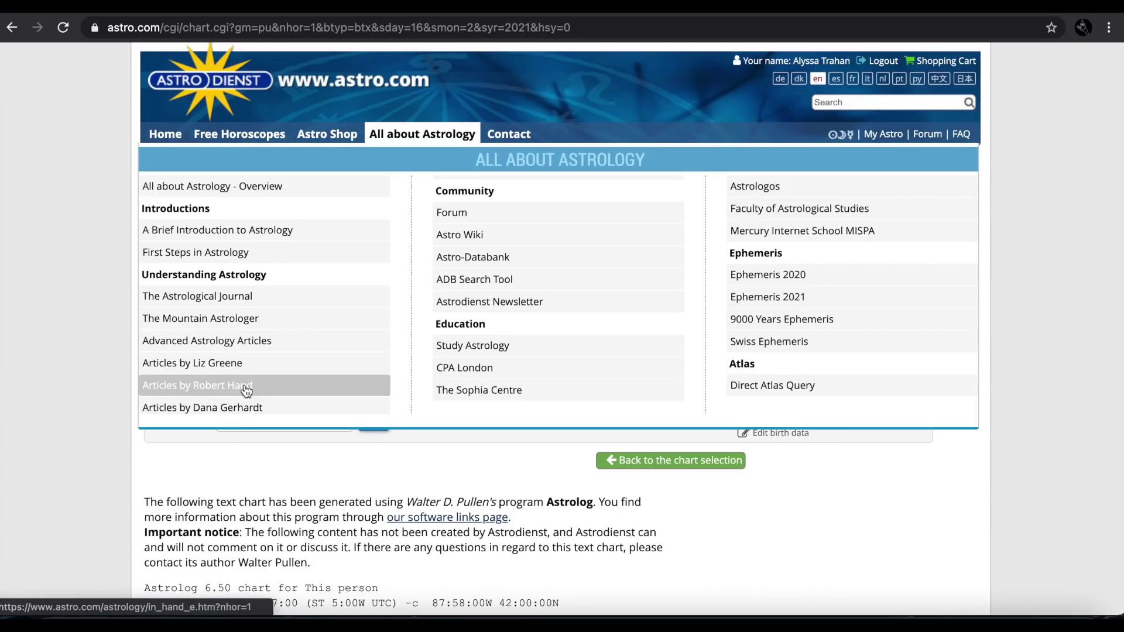
scroll(256, 373, up, 1)
mouse_move(343, 136)
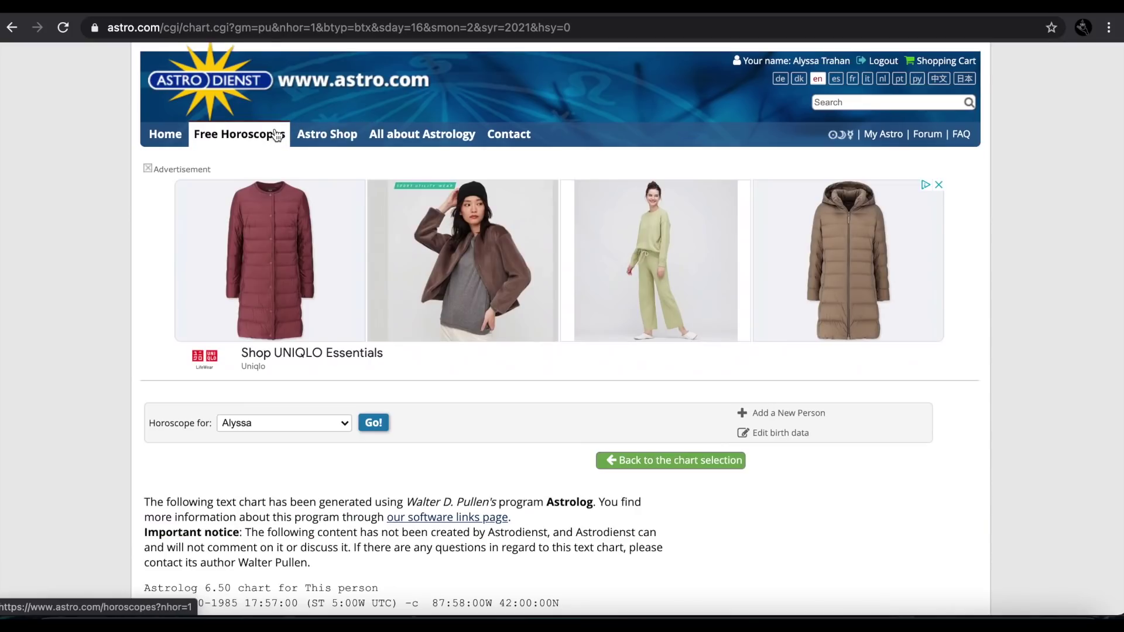
Reopen the Extended Chart Selection page from the Free Horoscopes offerings and review its zodiac, calculation and additional-object options
mouse_move(277, 135)
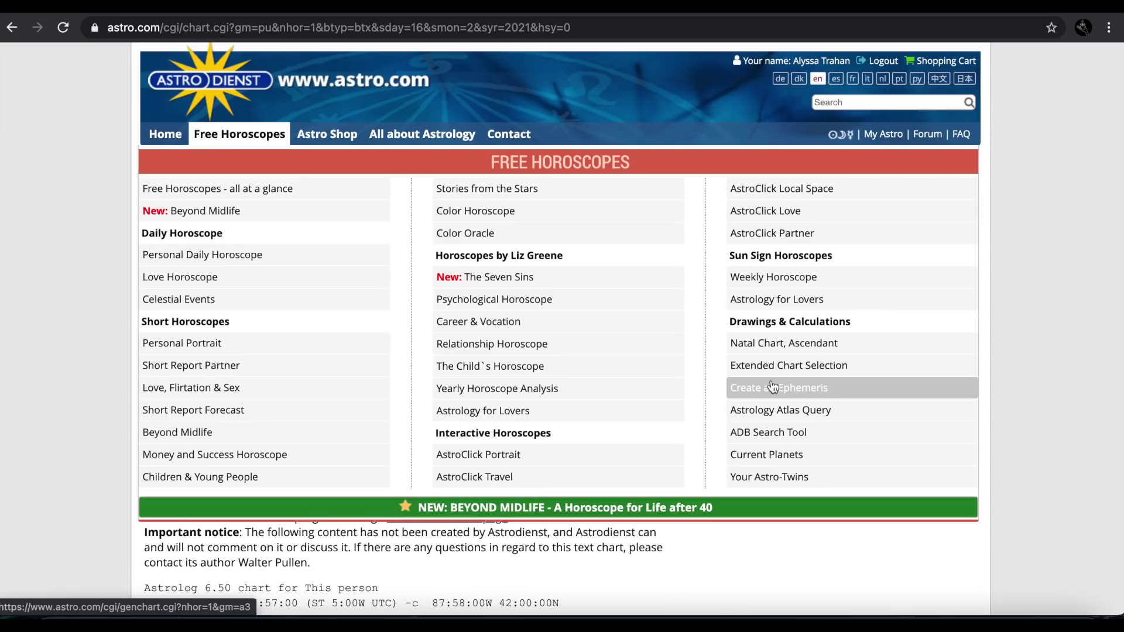
click(777, 373)
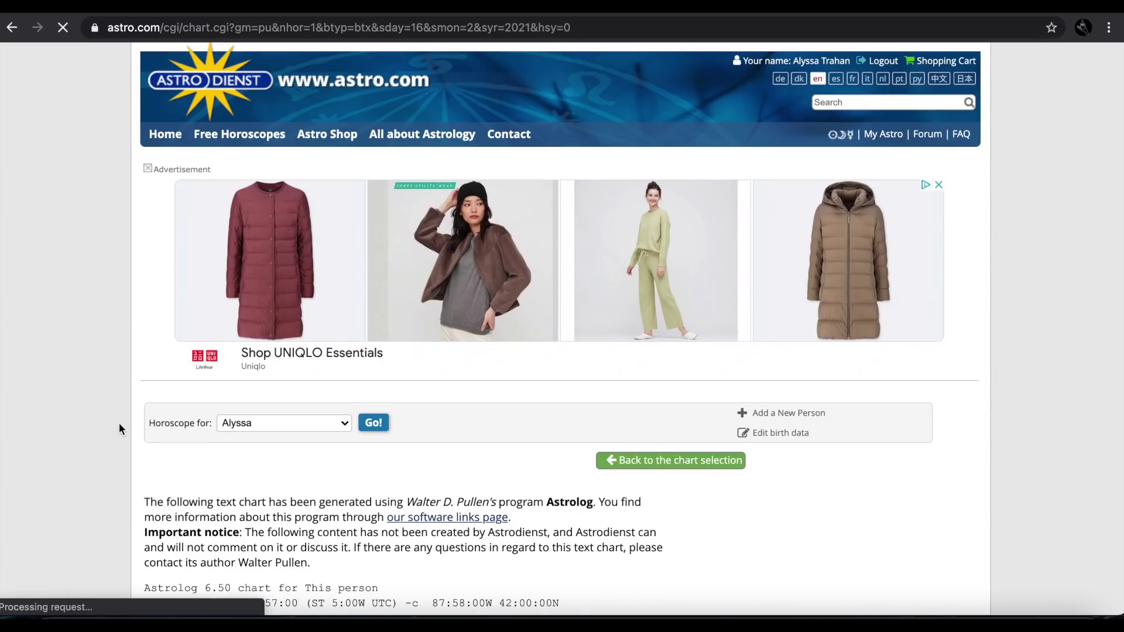
scroll(118, 423, down, 3)
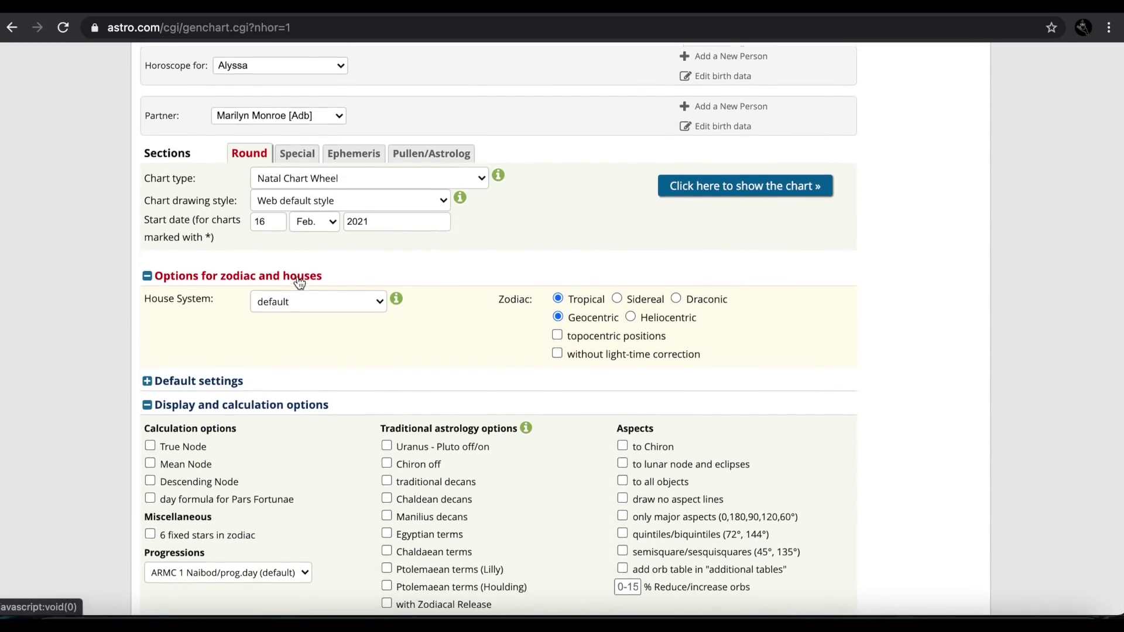
scroll(297, 276, down, 3)
scroll(298, 275, down, 3)
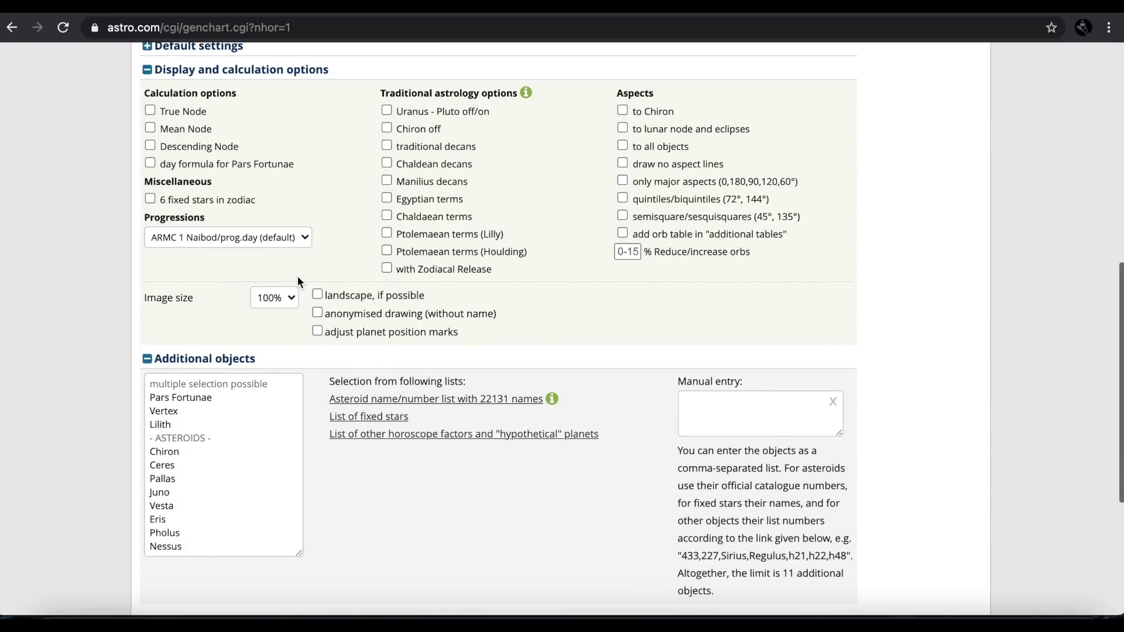
scroll(462, 334, down, 4)
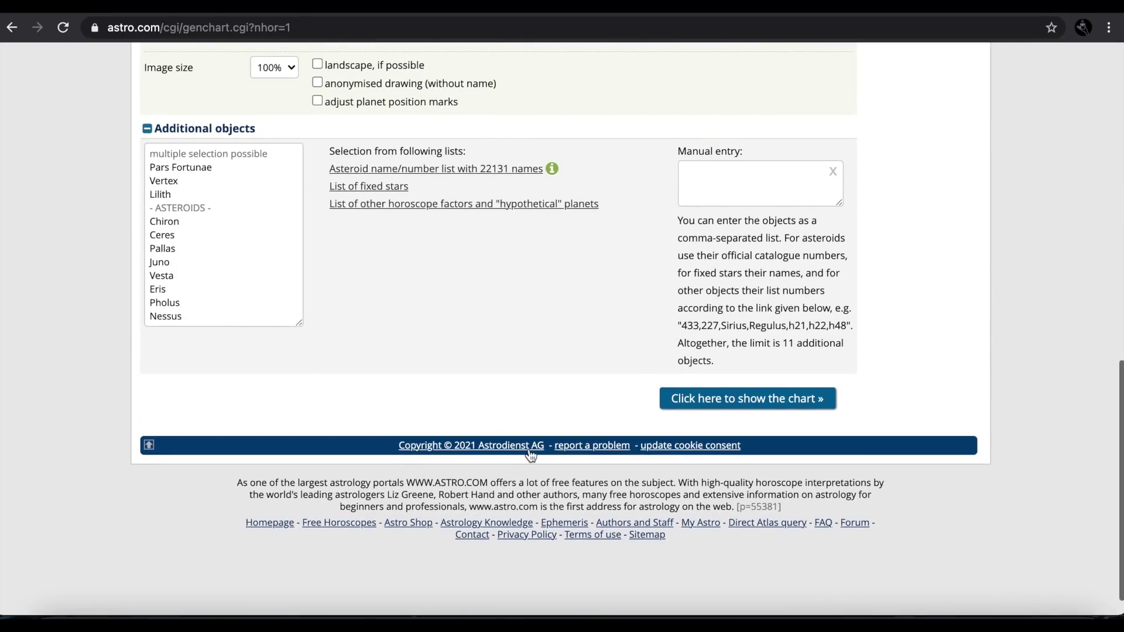